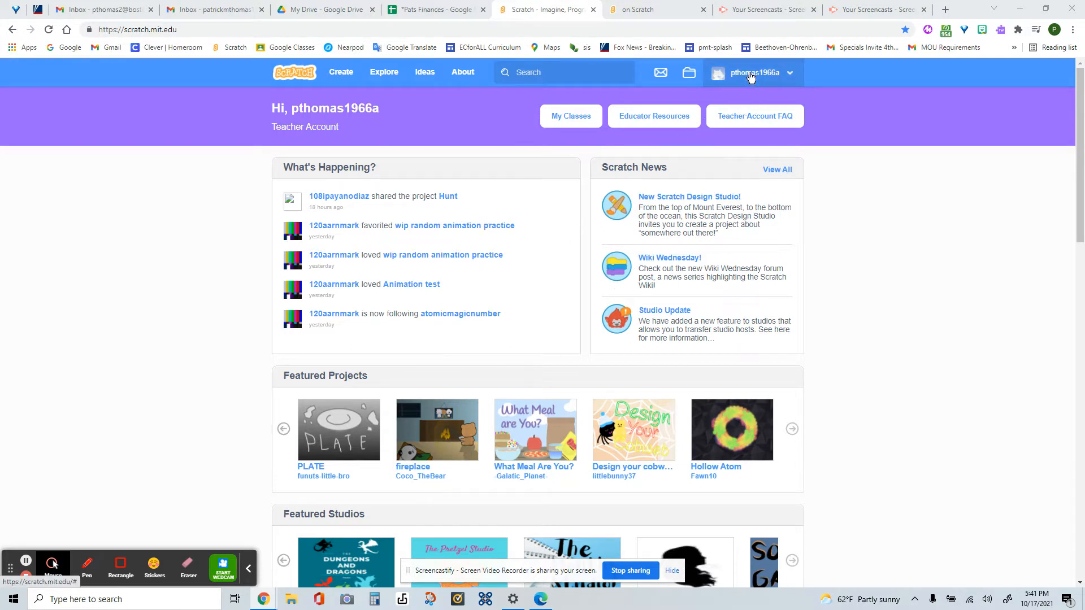
- Open the shared Flowering Plant Lifecycle project from My Stuff and run its animation
{"action": "left_click", "coordinate": [689, 73]}
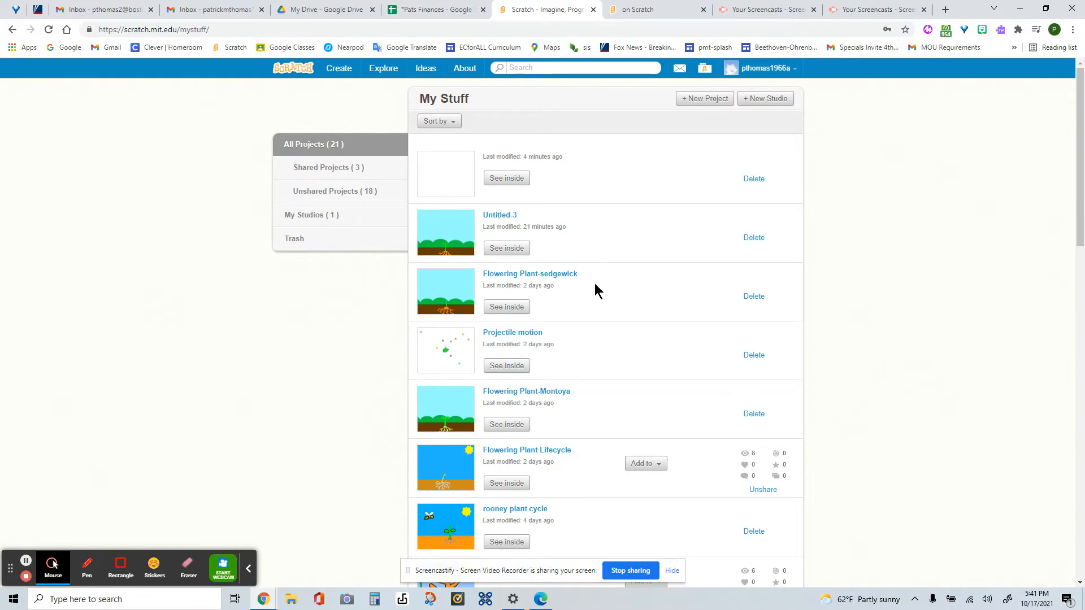
{"action": "scroll", "coordinate": [595, 290], "scroll_direction": "down", "scroll_amount": 2}
{"action": "left_click", "coordinate": [457, 360]}
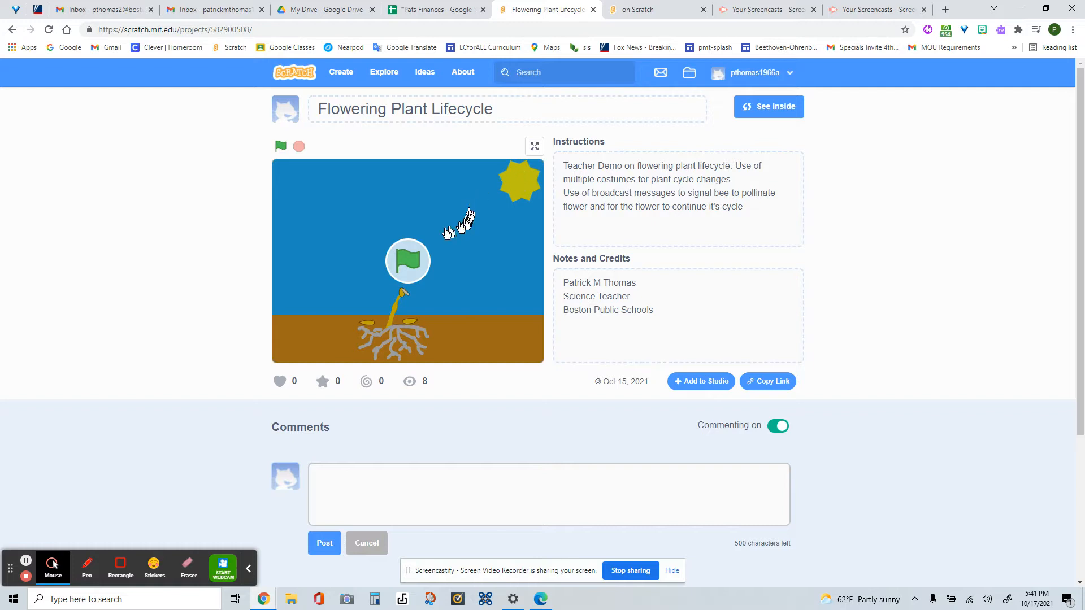
{"action": "left_click", "coordinate": [412, 259]}
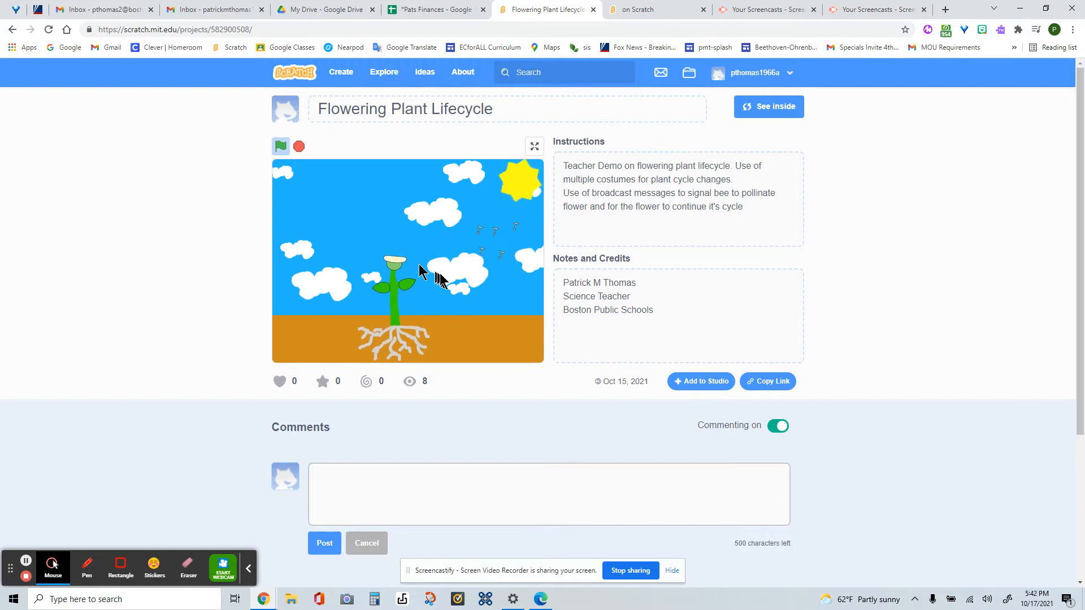
- Look inside the Flowering Plant Lifecycle project, stop the animation, and examine the stage's backdrop1 and backdrop2
{"action": "left_click", "coordinate": [766, 113]}
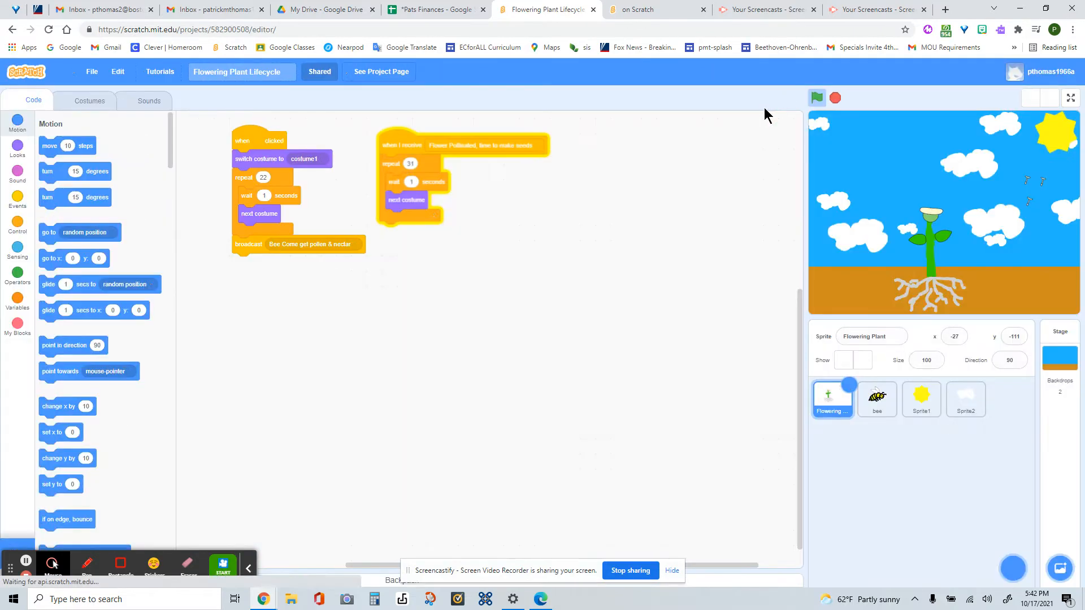
{"action": "left_click", "coordinate": [835, 97]}
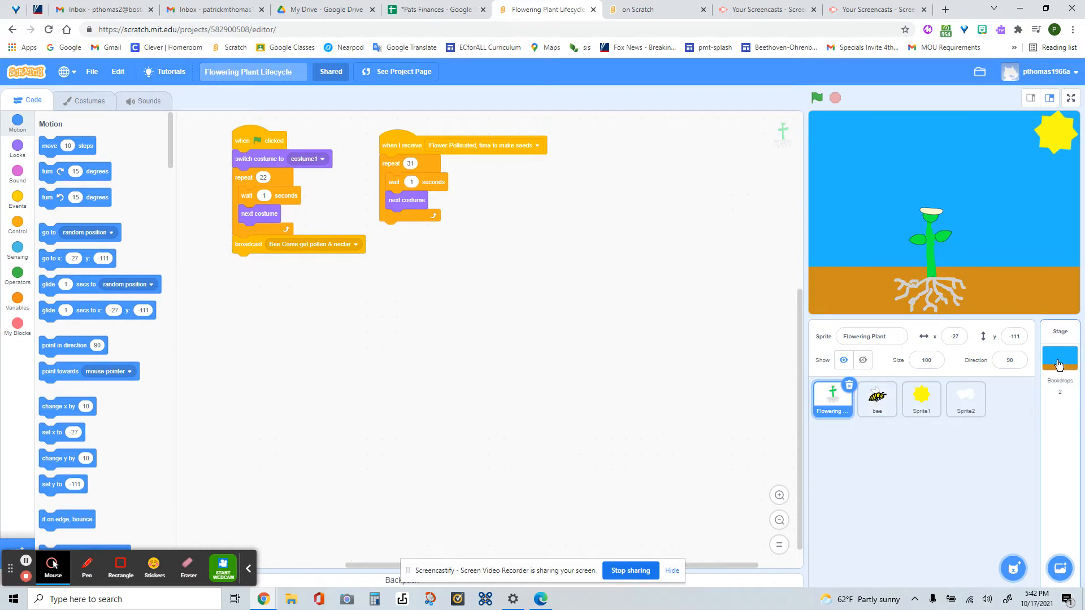
{"action": "left_click", "coordinate": [1058, 365]}
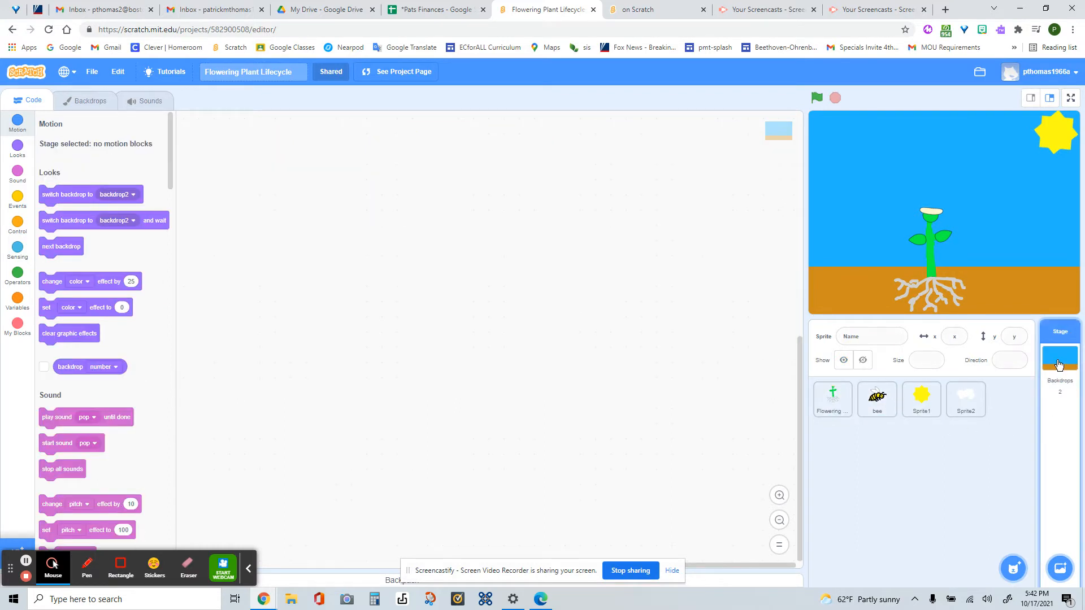
{"action": "left_click", "coordinate": [91, 102]}
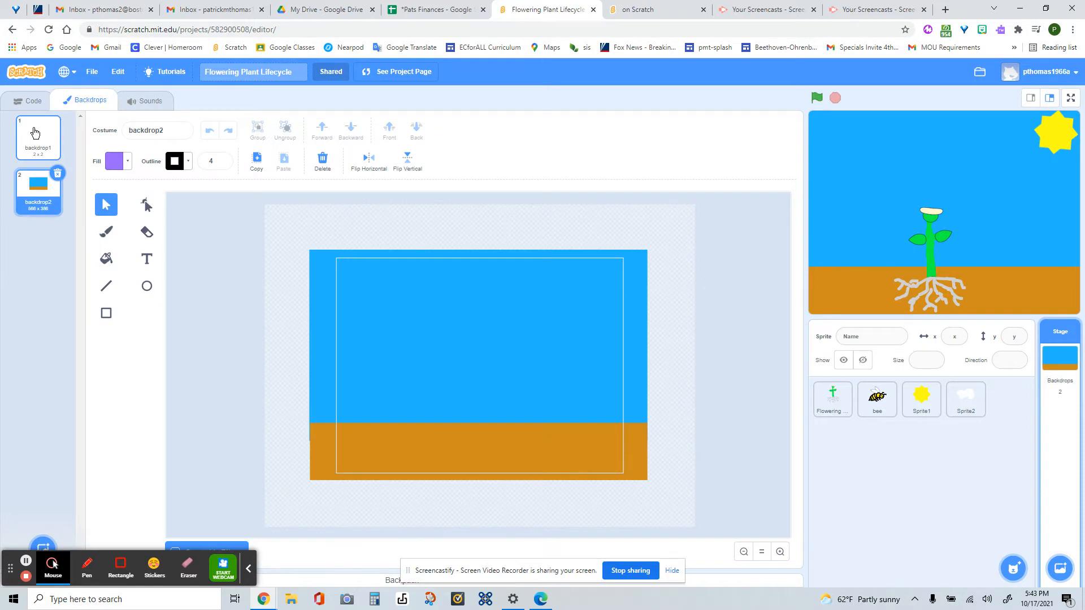
{"action": "left_click", "coordinate": [35, 133]}
{"action": "left_click", "coordinate": [36, 187]}
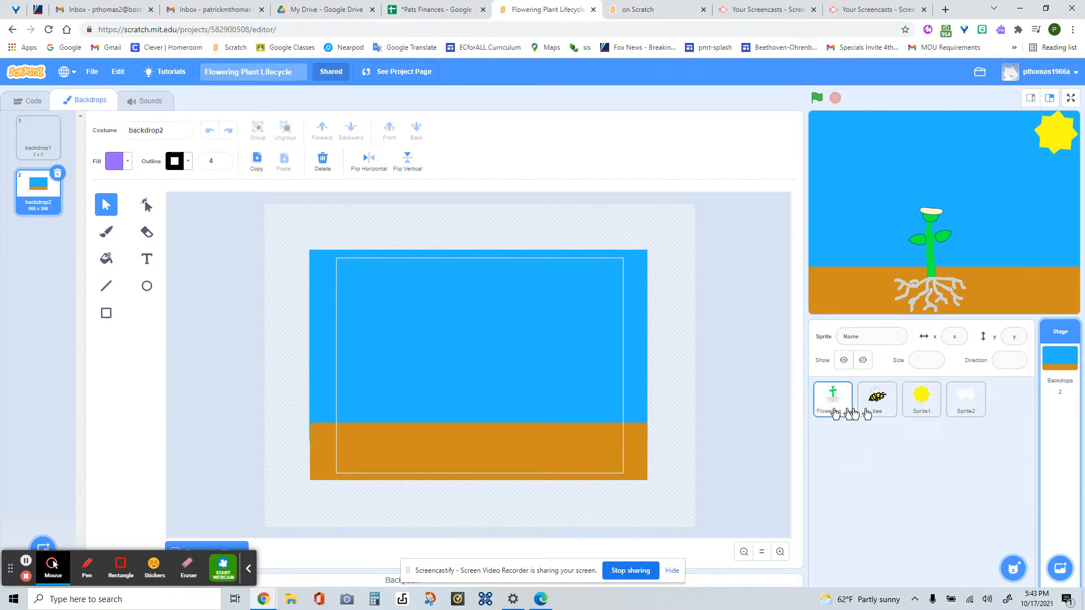
- Examine the project's cloud, sun and bee sprites, including the bee's name and visibility settings
{"action": "left_click", "coordinate": [965, 407]}
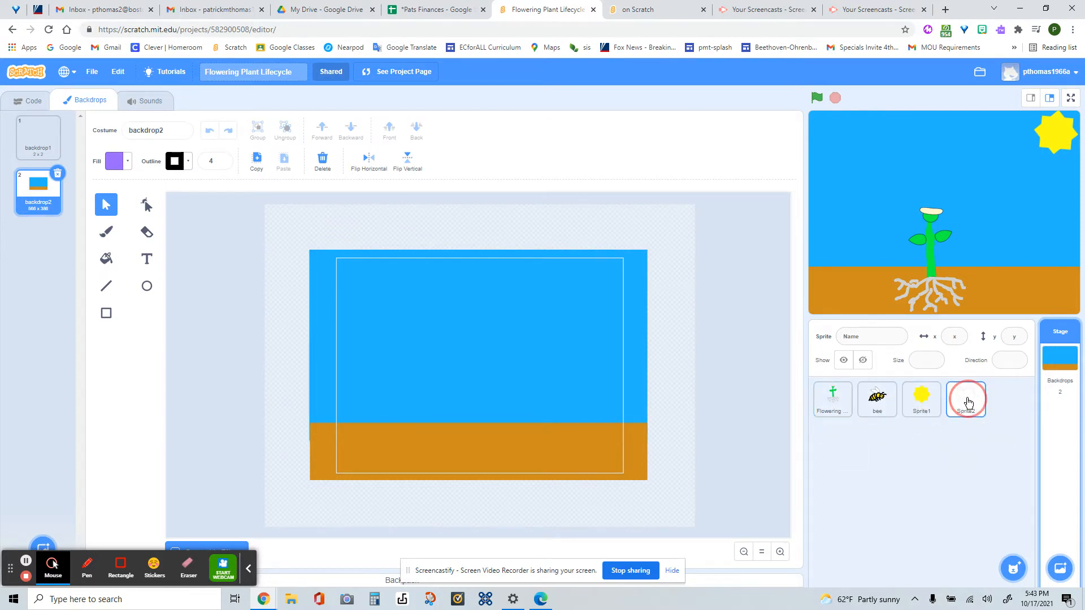
{"action": "left_click", "coordinate": [922, 400]}
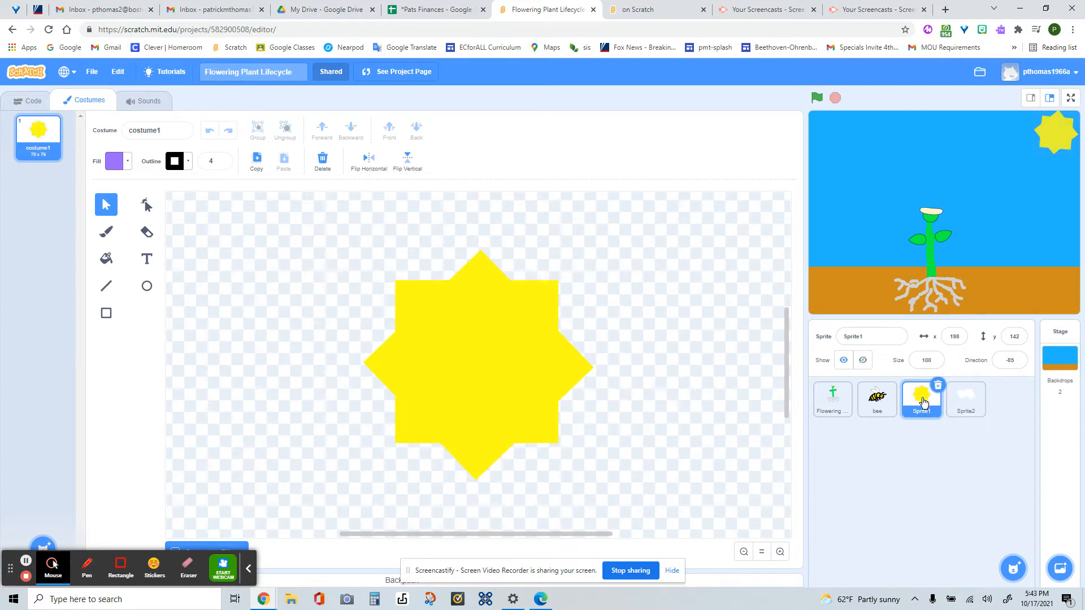
{"action": "left_click", "coordinate": [879, 402]}
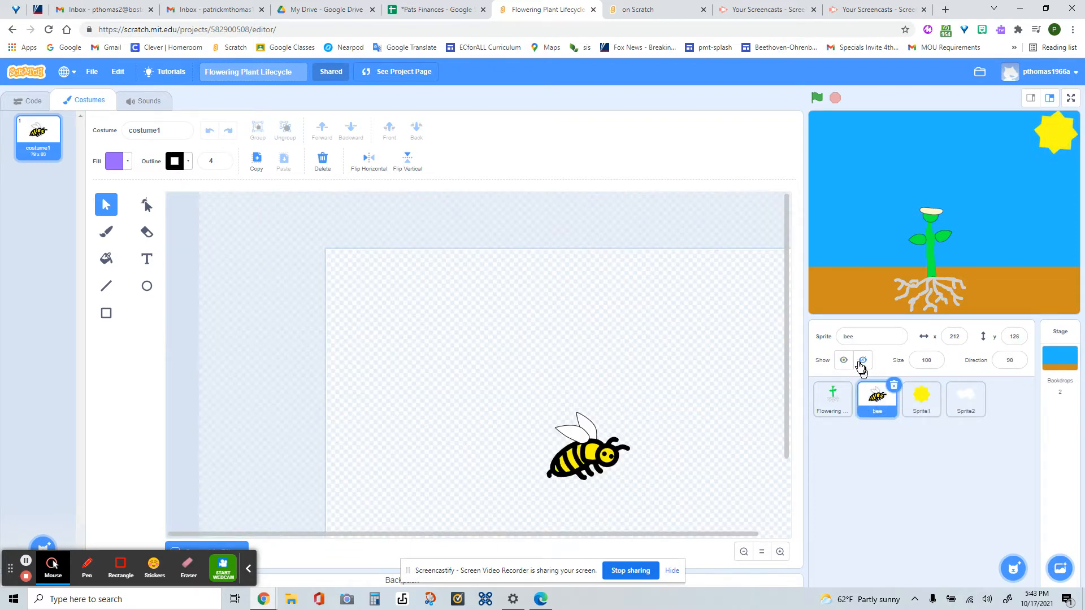
{"action": "left_click", "coordinate": [858, 339]}
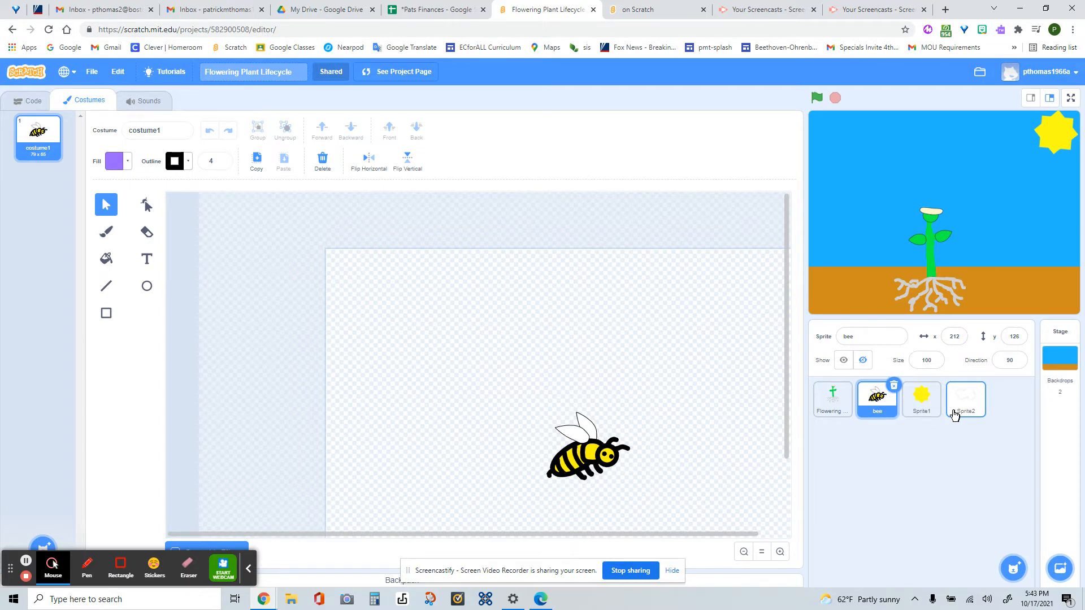
- Review the Flowering Plant sprite's costumes from the first seed costume through to the last one
{"action": "left_click", "coordinate": [839, 403]}
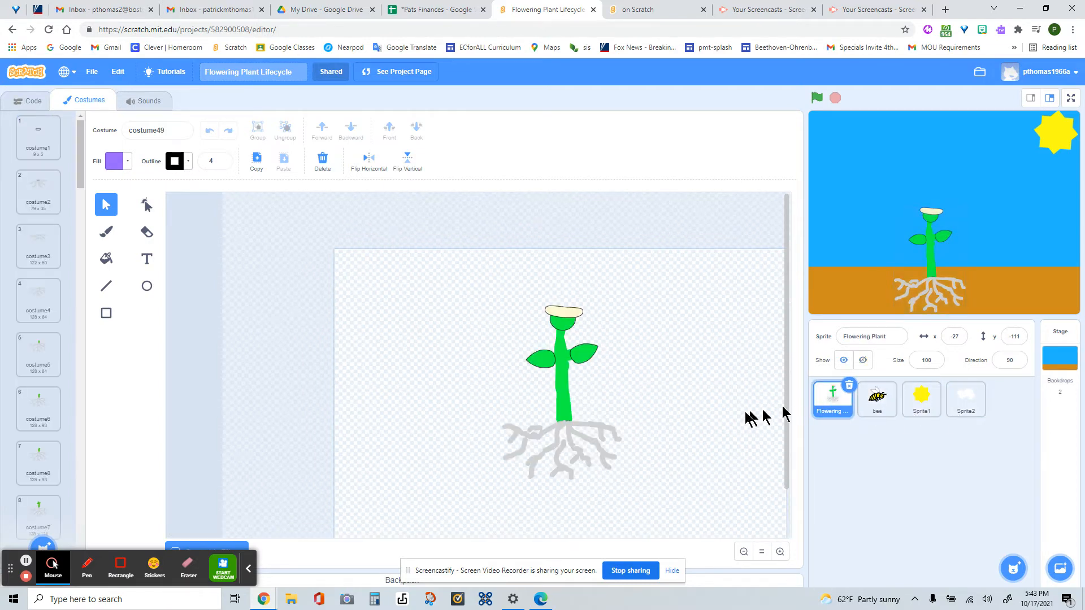
{"action": "left_click", "coordinate": [38, 136]}
{"action": "left_click_drag", "start_coordinate": [79, 160], "coordinate": [82, 547]}
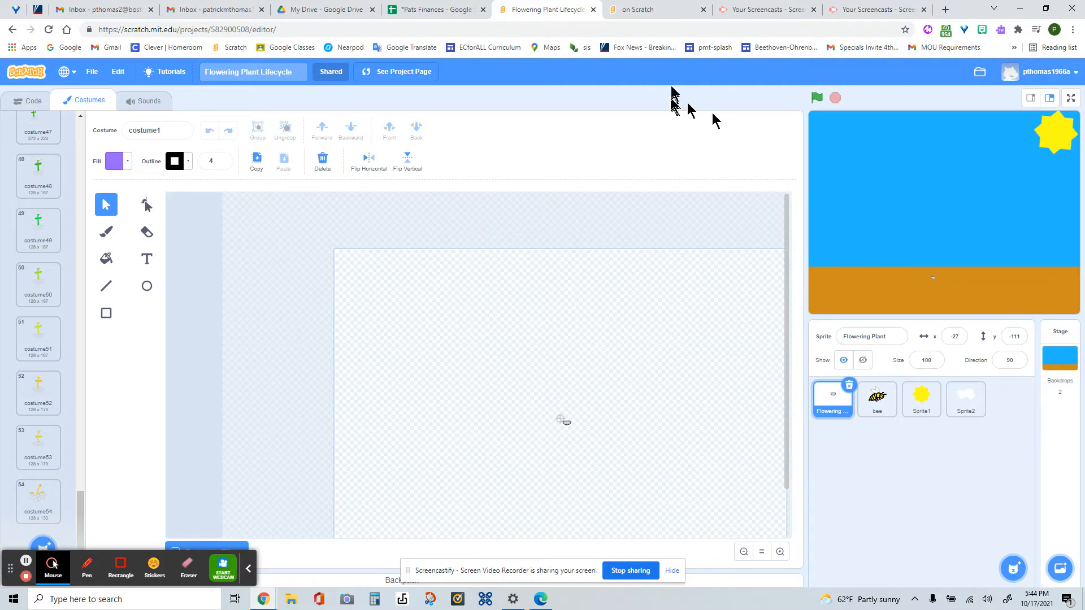
- Create a new Scratch project in the other open Scratch page and delete its default cat sprite
{"action": "left_click", "coordinate": [650, 11]}
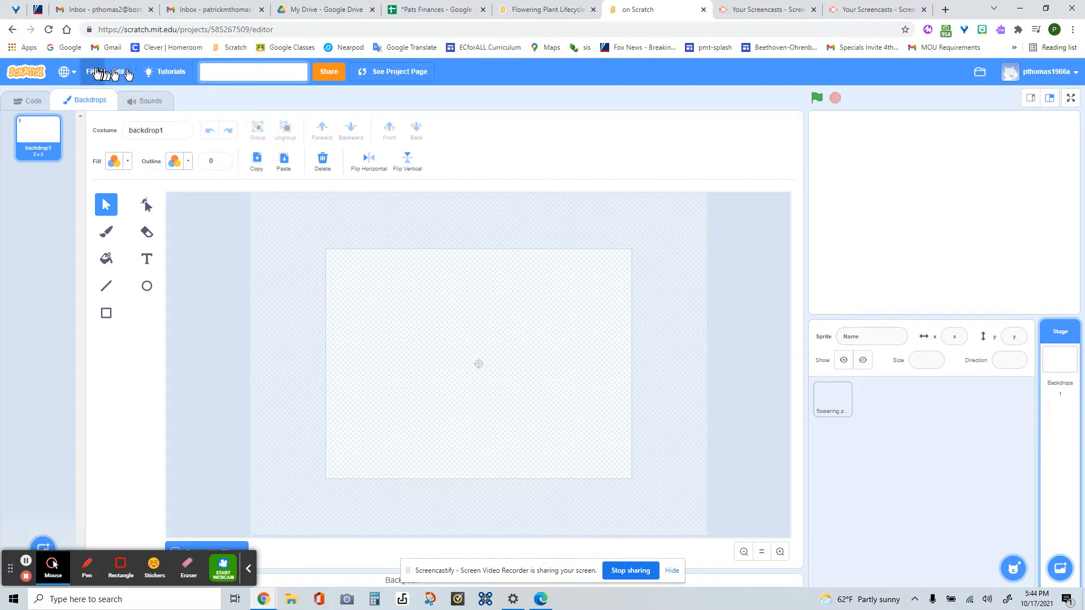
{"action": "left_click", "coordinate": [26, 72]}
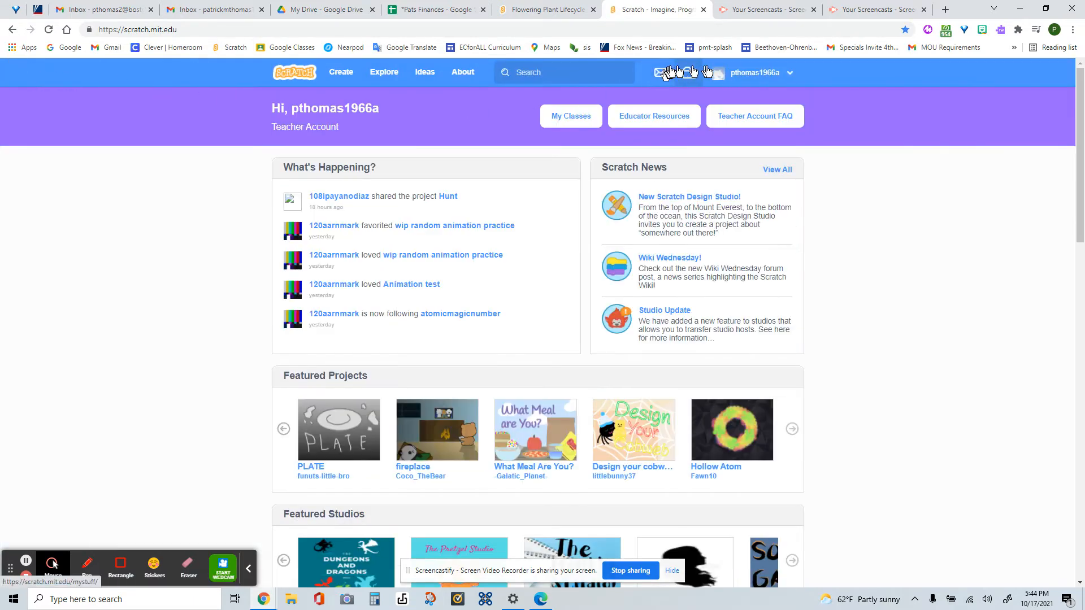
{"action": "left_click", "coordinate": [335, 75]}
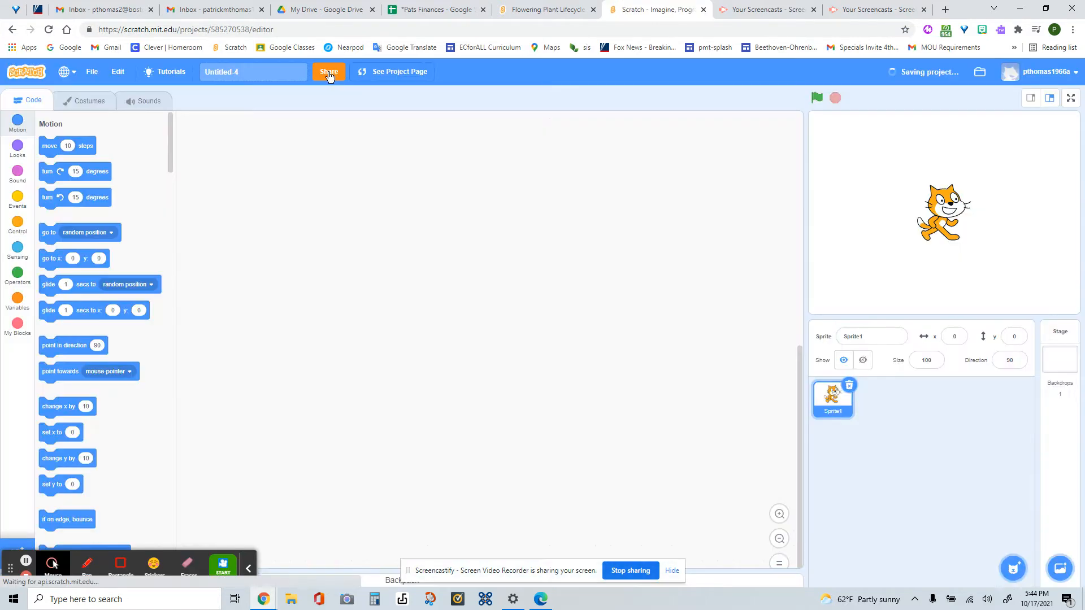
{"action": "left_click", "coordinate": [849, 386]}
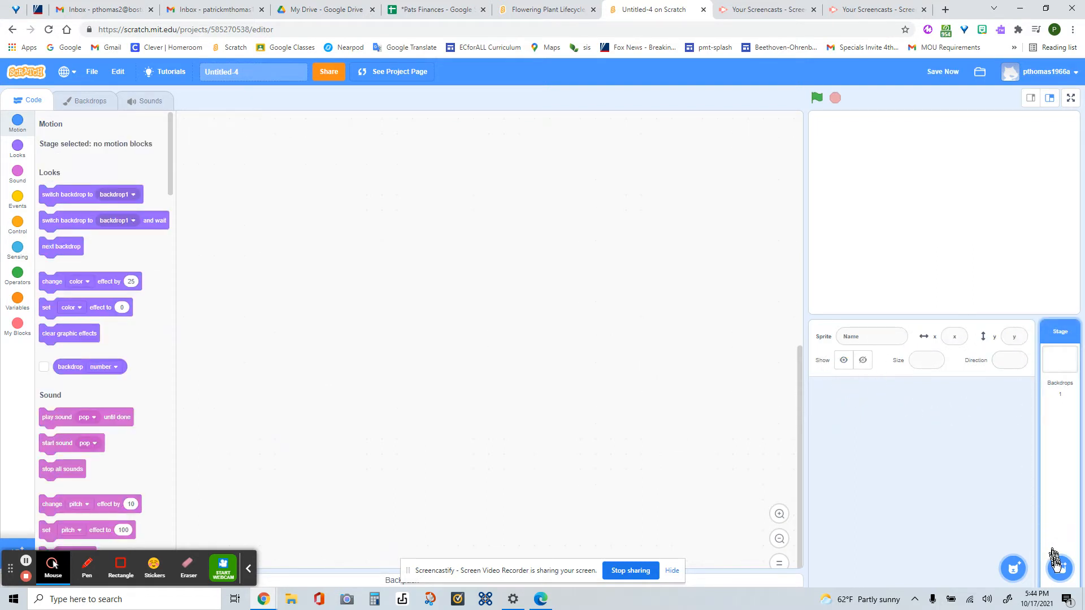
- Add the Blue Sky backdrop from the backdrop library to the stage
{"action": "mouse_move", "coordinate": [1061, 571]}
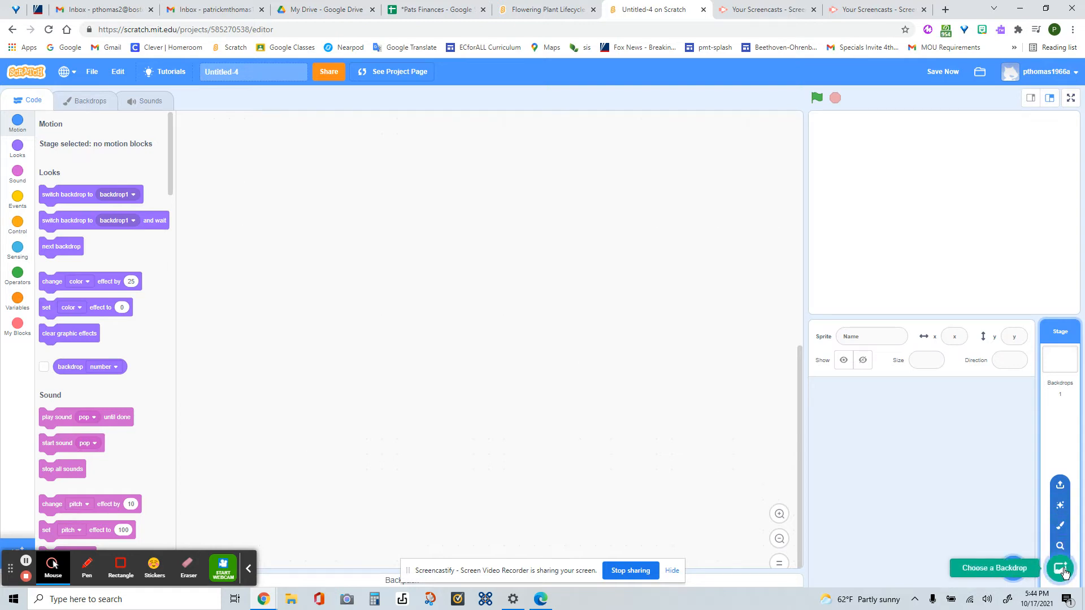
{"action": "left_click", "coordinate": [1065, 573]}
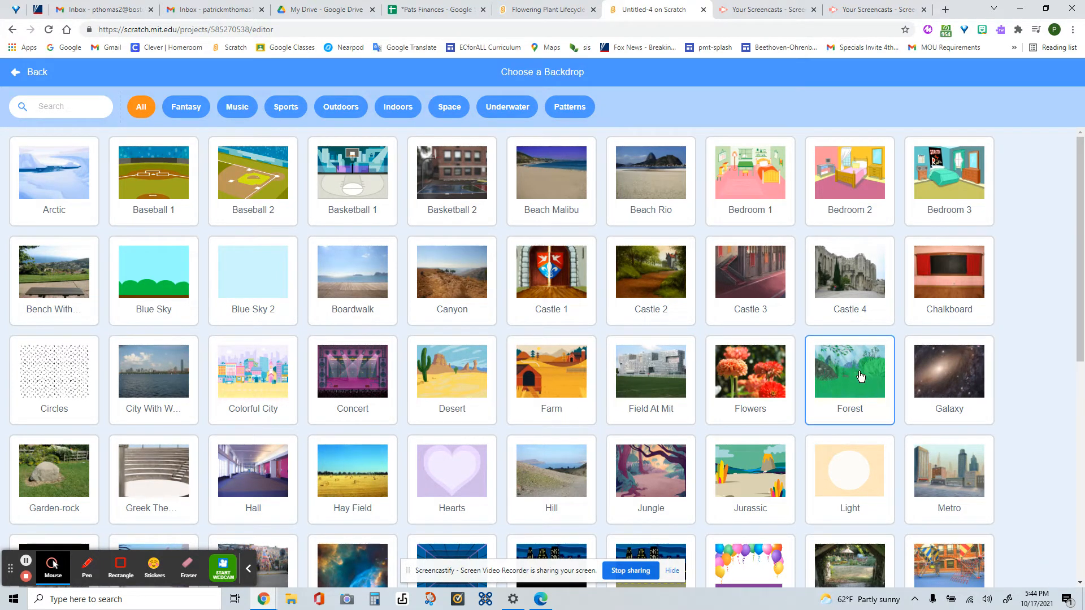
{"action": "scroll", "coordinate": [430, 436], "scroll_direction": "down", "scroll_amount": 3}
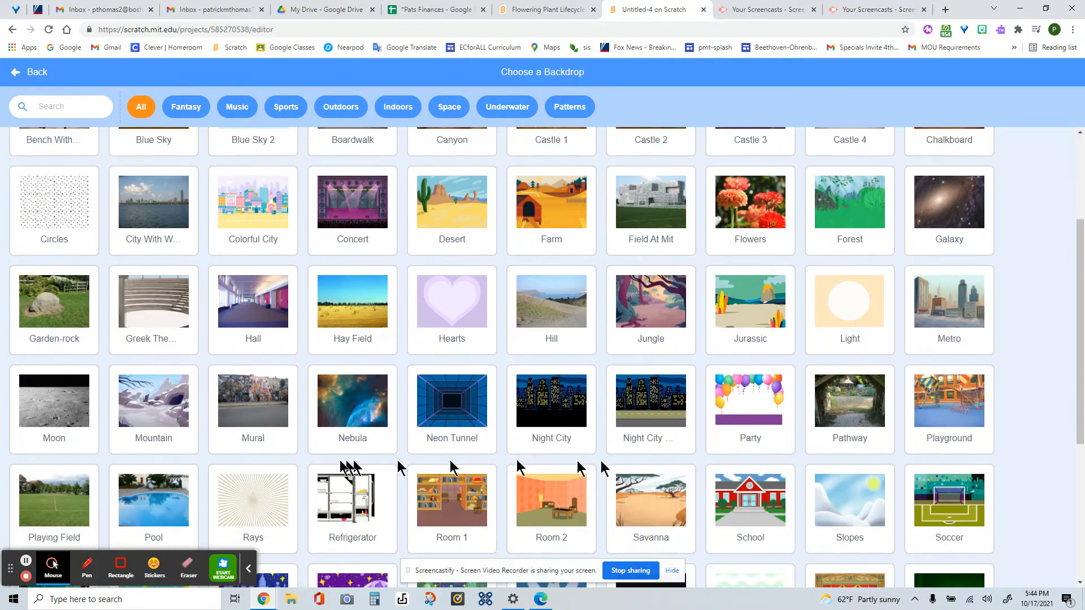
{"action": "scroll", "coordinate": [404, 448], "scroll_direction": "up", "scroll_amount": 3}
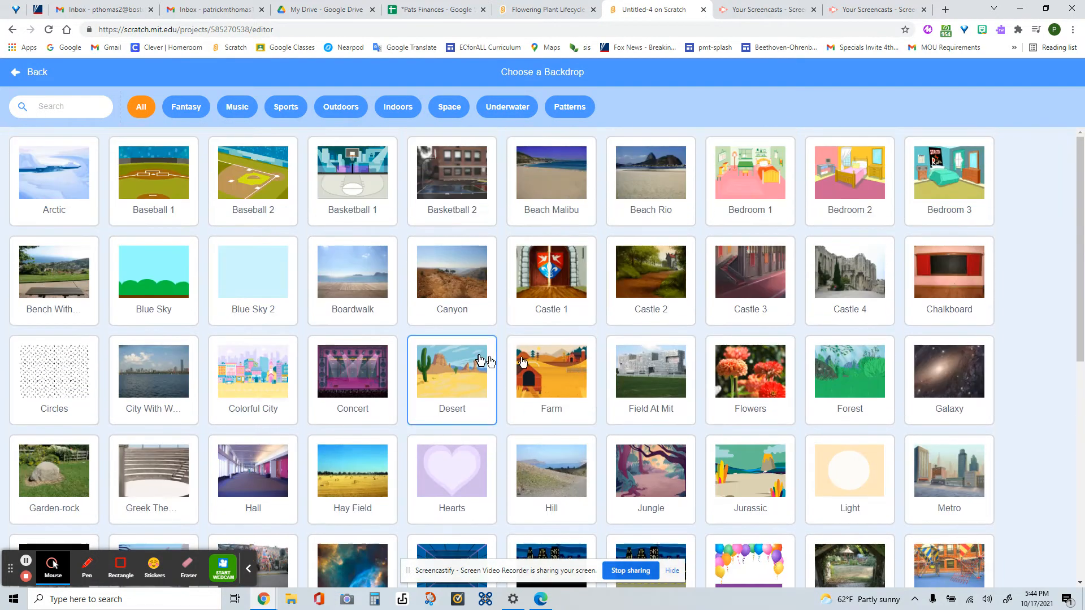
{"action": "left_click", "coordinate": [156, 280]}
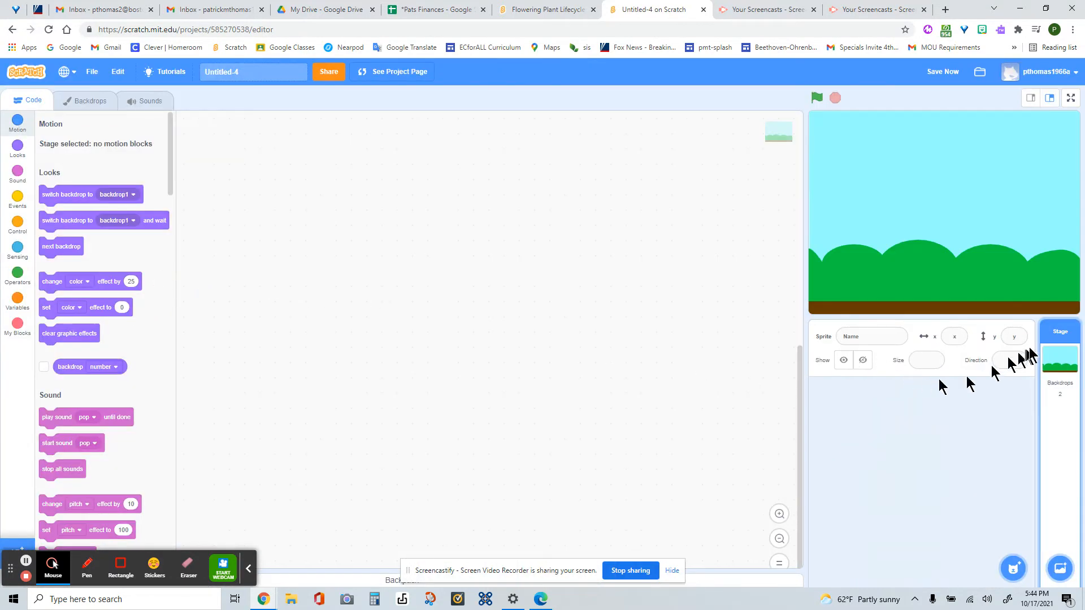
- Stretch the brown ground strip of the Blue Sky backdrop upward to make a deeper soil layer
{"action": "left_click", "coordinate": [88, 101]}
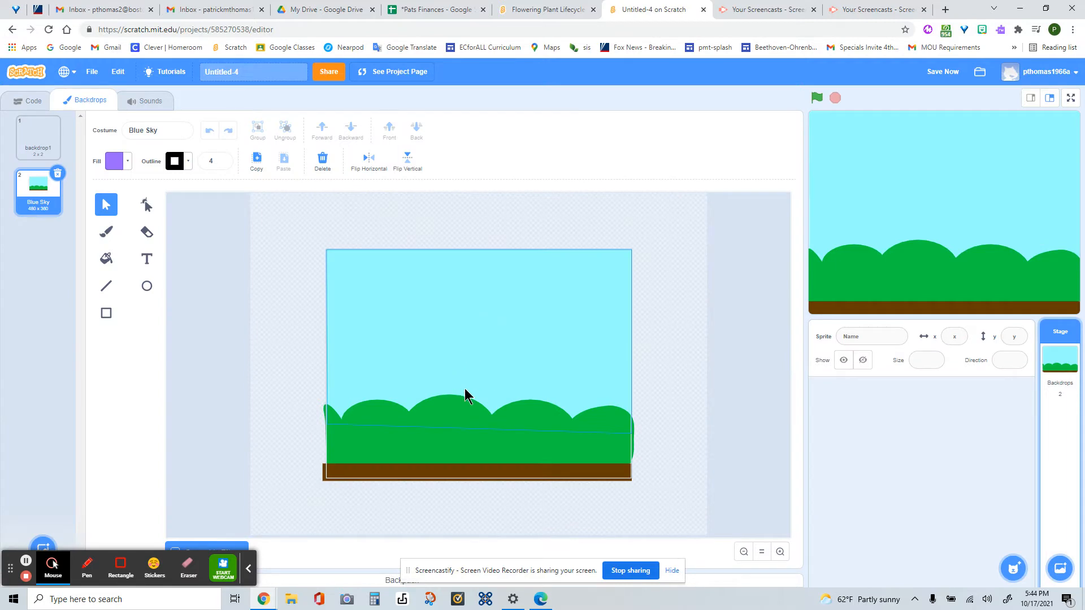
{"action": "left_click", "coordinate": [477, 474]}
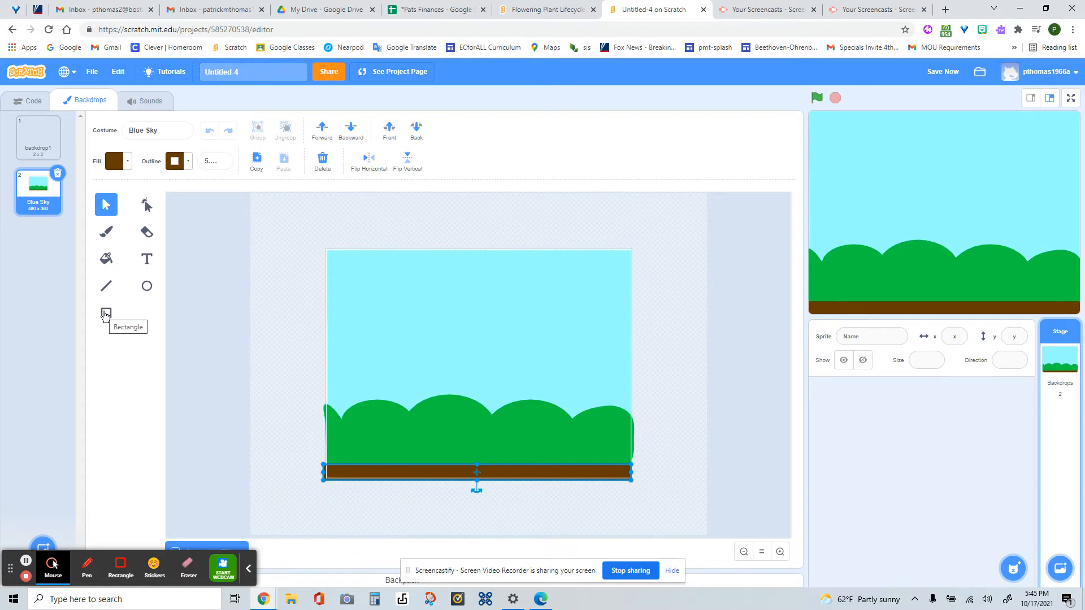
{"action": "left_click_drag", "start_coordinate": [479, 464], "coordinate": [482, 437]}
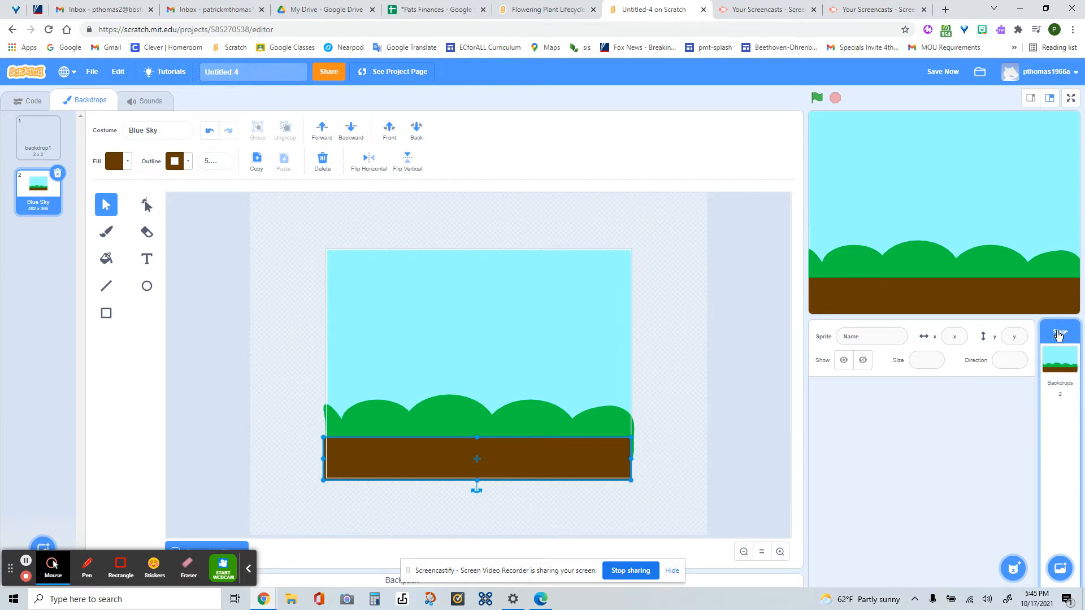
- Start a new painted sprite and draw a brown ellipse about 126 by 77 near the canvas centre
{"action": "mouse_move", "coordinate": [1014, 568]}
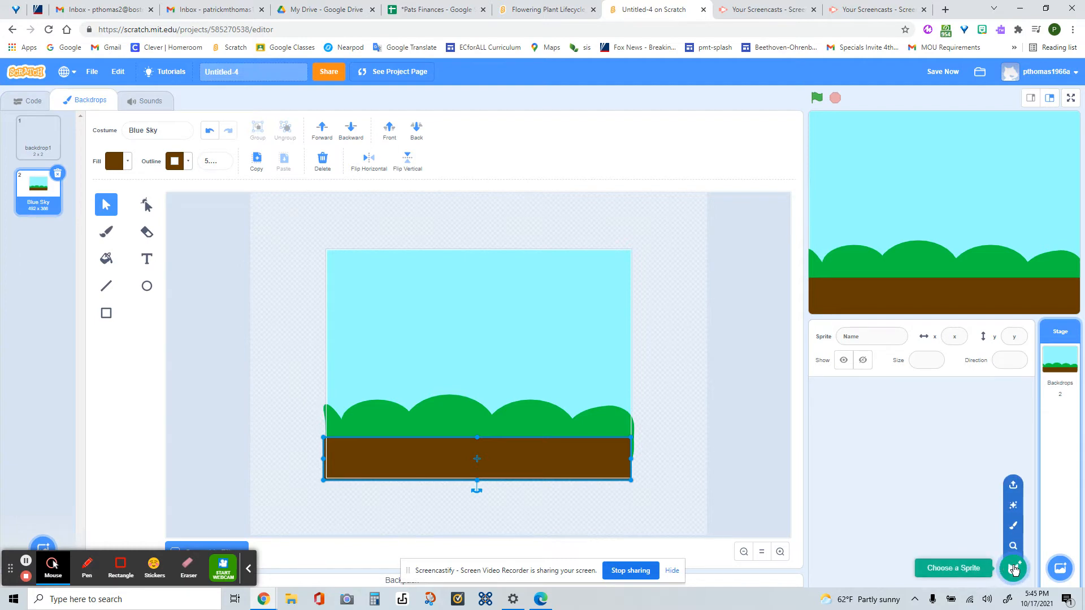
{"action": "left_click", "coordinate": [1015, 530]}
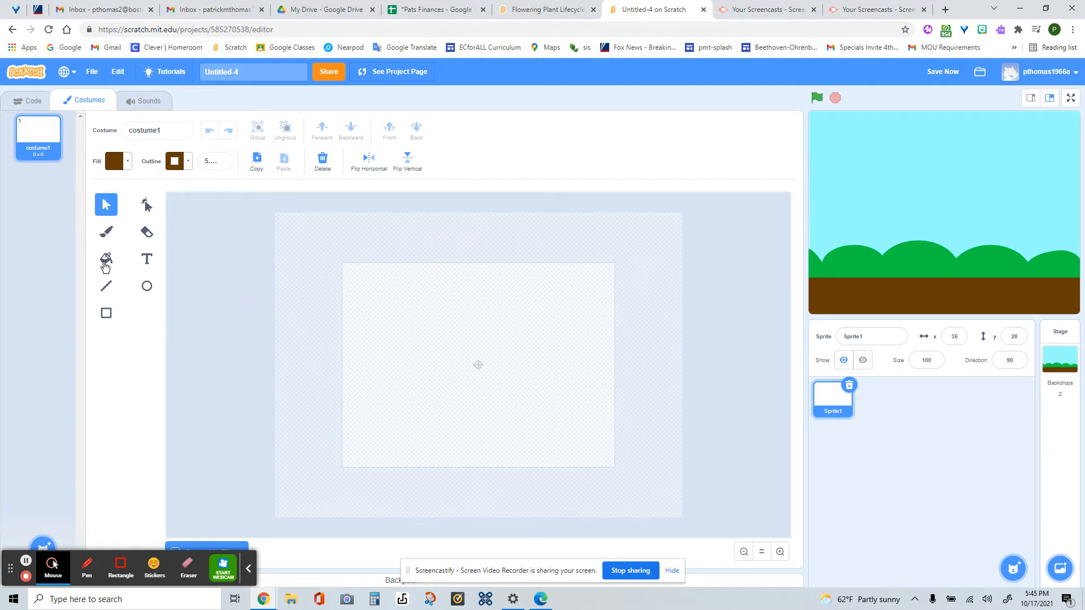
{"action": "left_click", "coordinate": [151, 288]}
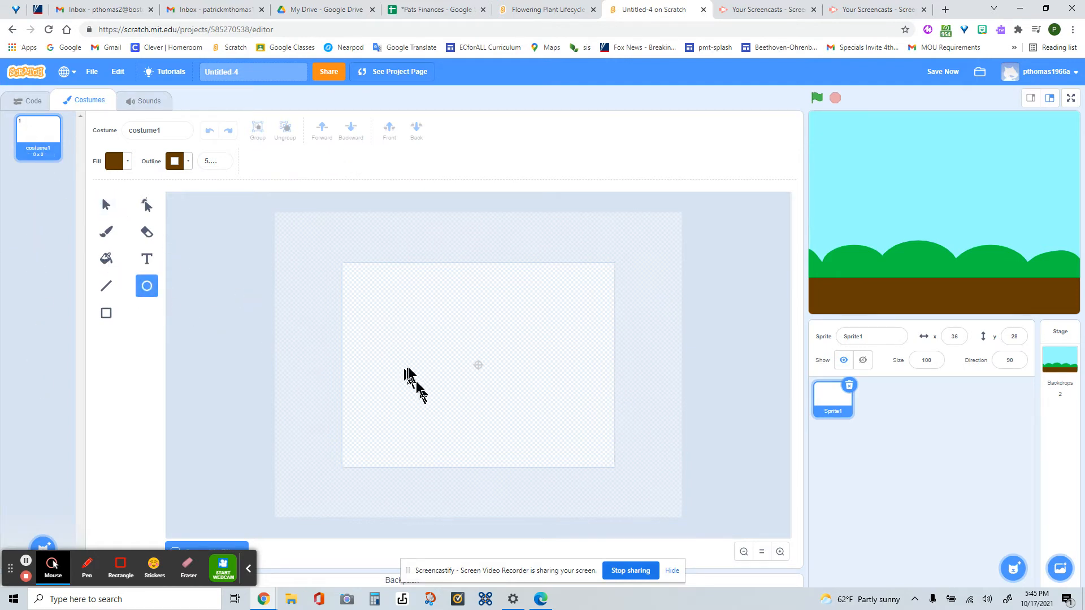
{"action": "left_click_drag", "start_coordinate": [456, 358], "coordinate": [525, 399]}
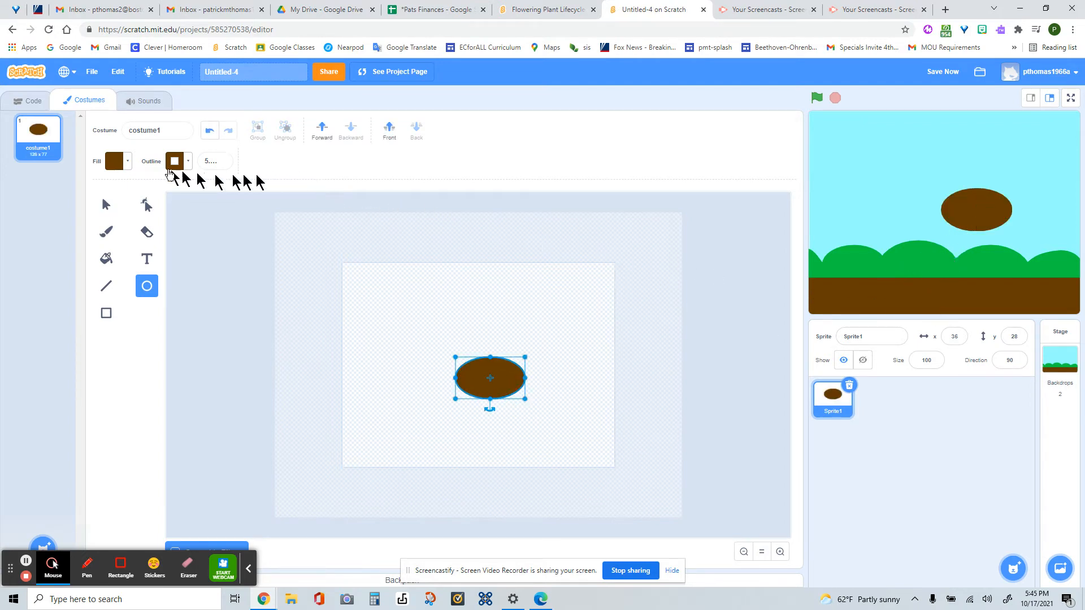
- Change the ellipse's fill to orange, keeping the brown outline, and deselect it
{"action": "left_click", "coordinate": [127, 161]}
{"action": "left_click_drag", "start_coordinate": [106, 291], "coordinate": [146, 291]}
{"action": "left_click", "coordinate": [278, 296]}
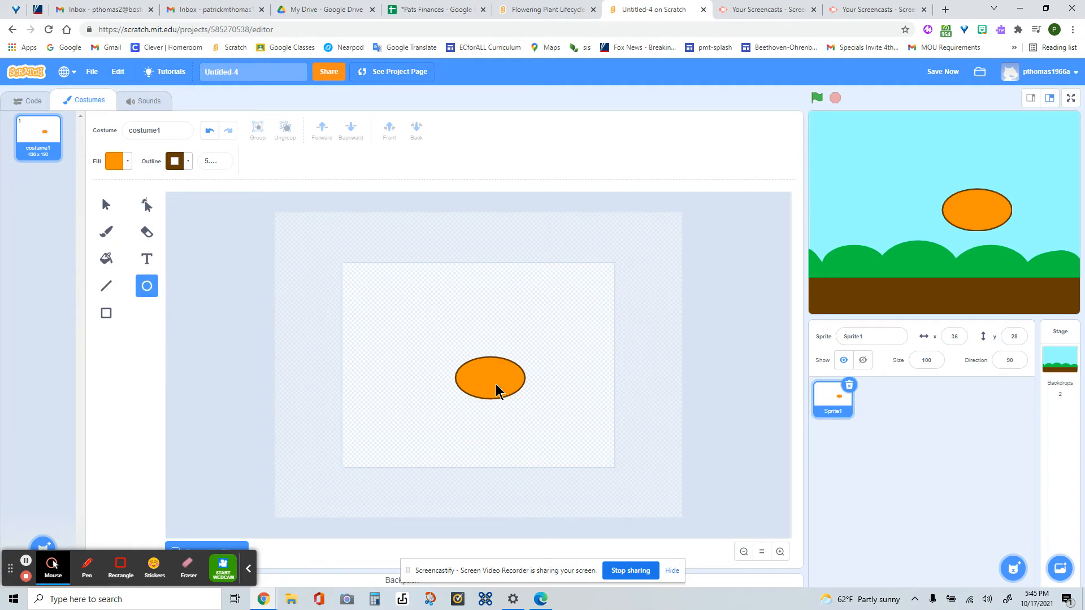
- Reshape the orange ellipse into a narrower seed with a flattened underside and scale it down to about 47 wide
{"action": "left_click", "coordinate": [147, 206]}
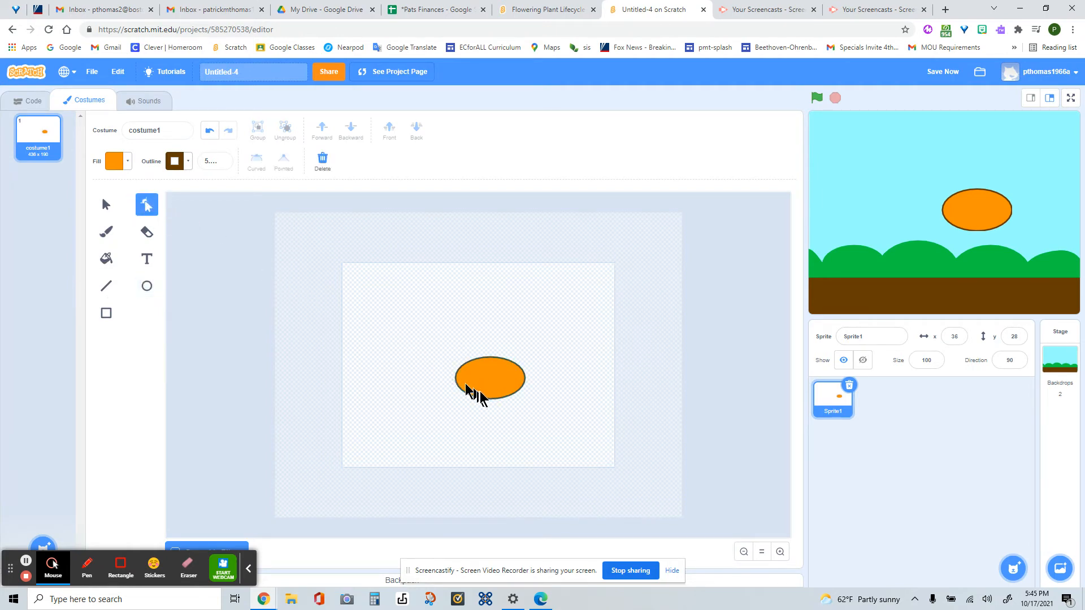
{"action": "left_click_drag", "start_coordinate": [488, 400], "coordinate": [491, 383]}
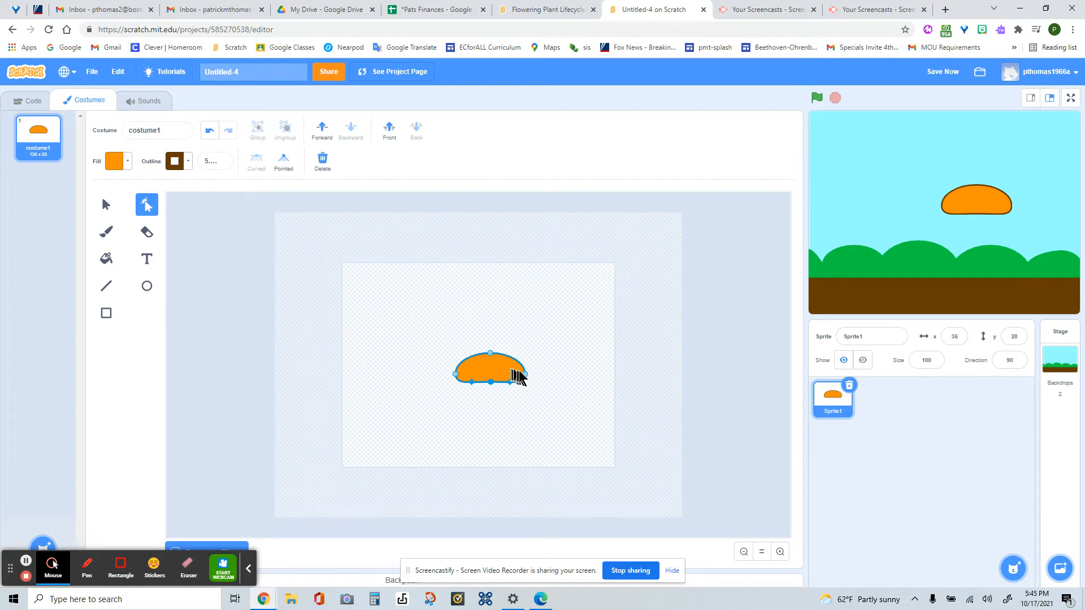
{"action": "left_click_drag", "start_coordinate": [526, 381], "coordinate": [462, 369]}
{"action": "left_click", "coordinate": [106, 204]}
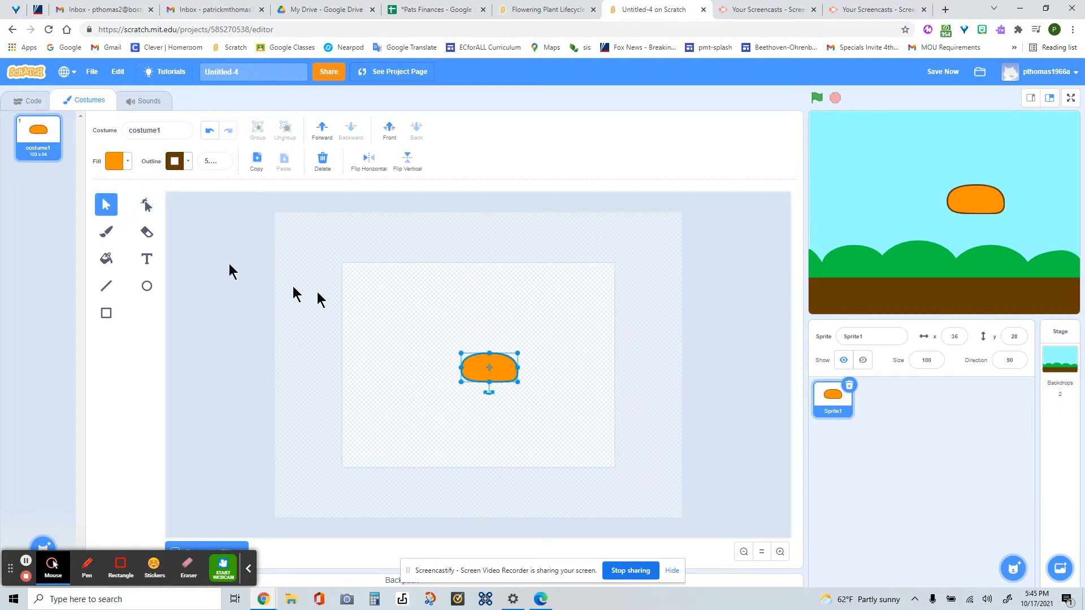
{"action": "left_click_drag", "start_coordinate": [518, 354], "coordinate": [488, 369]}
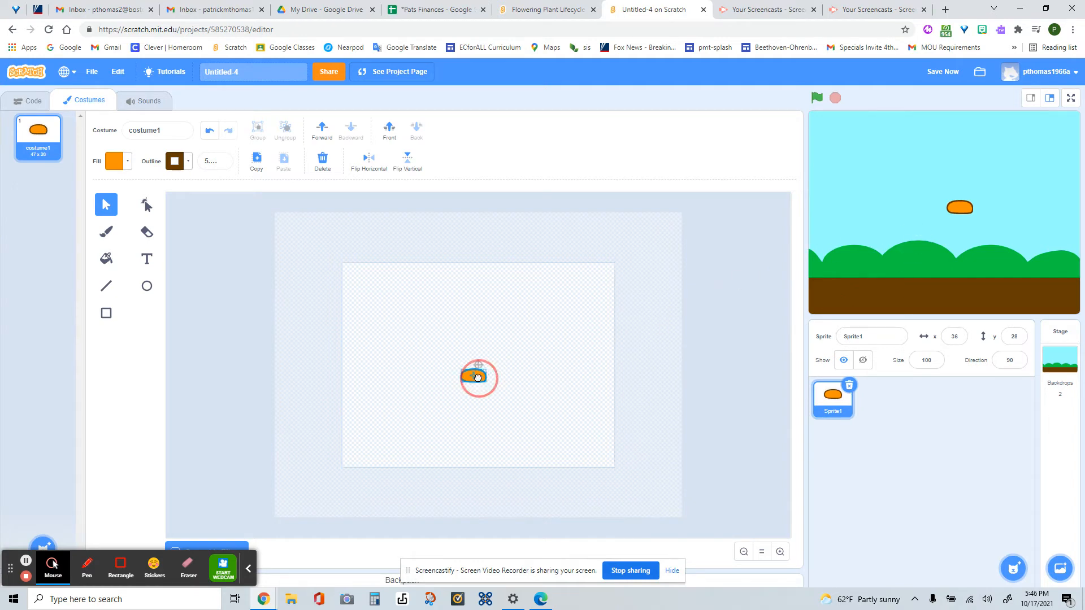
- Move the seed just below the canvas centre and place the sprite in the middle of the stage's soil layer
{"action": "mouse_move", "coordinate": [477, 378]}
{"action": "left_mouse_down"}
{"action": "mouse_move", "coordinate": [484, 368]}
{"action": "mouse_move", "coordinate": [484, 394]}
{"action": "left_mouse_up"}
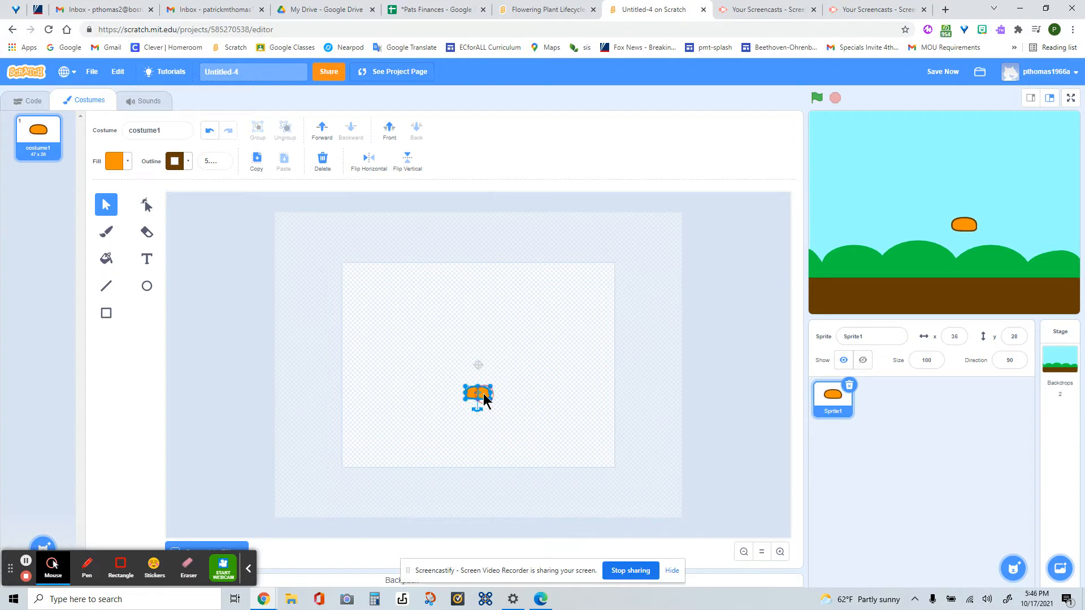
{"action": "left_click_drag", "start_coordinate": [964, 227], "coordinate": [941, 296]}
{"action": "left_click", "coordinate": [553, 383]}
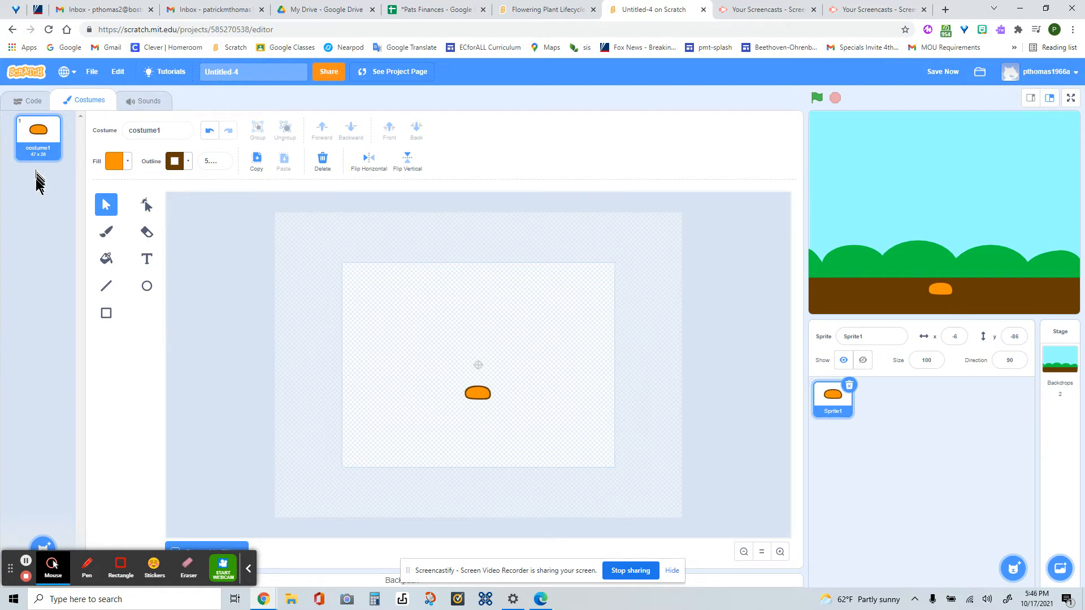
- Duplicate costume1 and paint short orange roots under the seed in the copy with the size 10 brush
{"action": "right_click", "coordinate": [38, 137]}
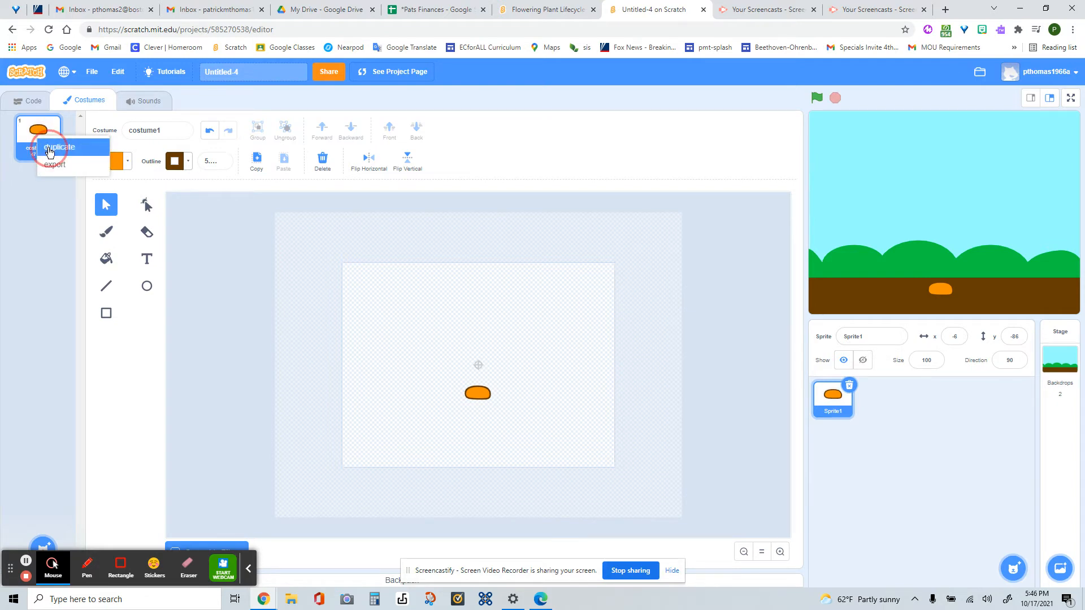
{"action": "left_click", "coordinate": [50, 150]}
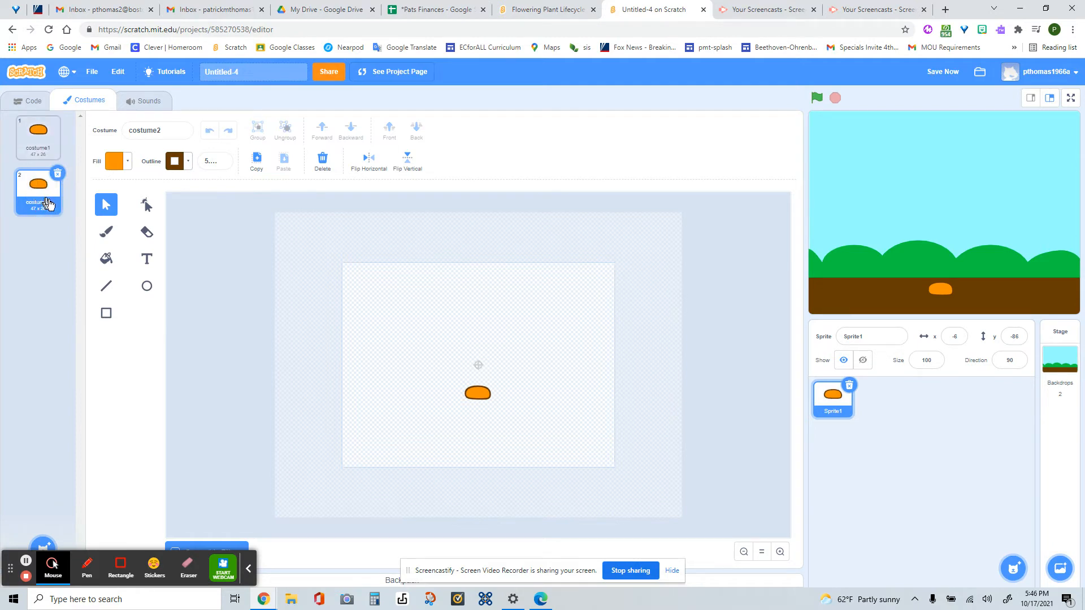
{"action": "left_click", "coordinate": [111, 235]}
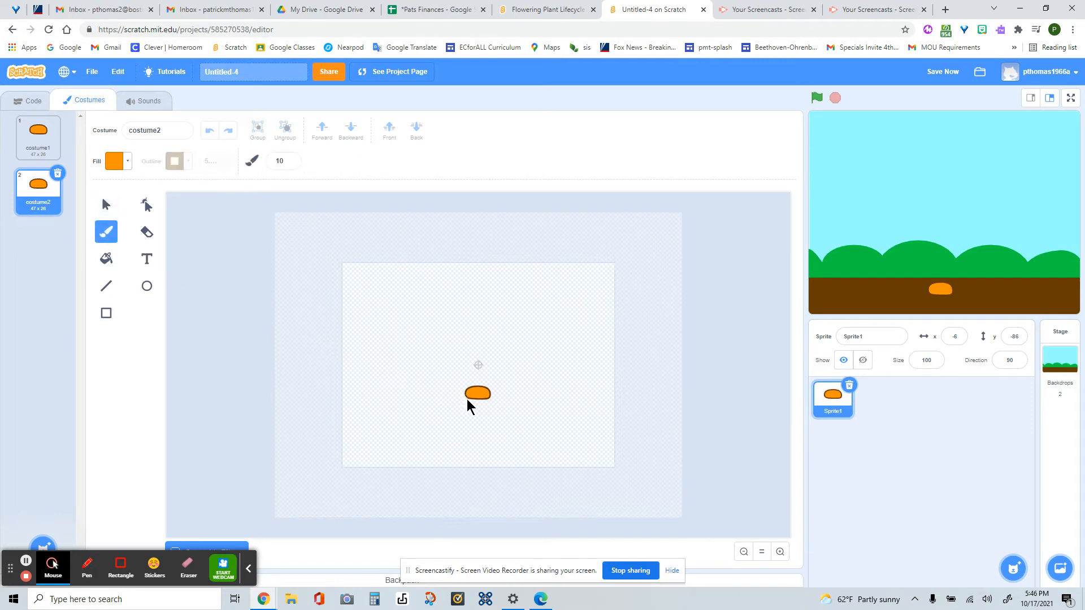
{"action": "left_click_drag", "start_coordinate": [468, 402], "coordinate": [494, 407]}
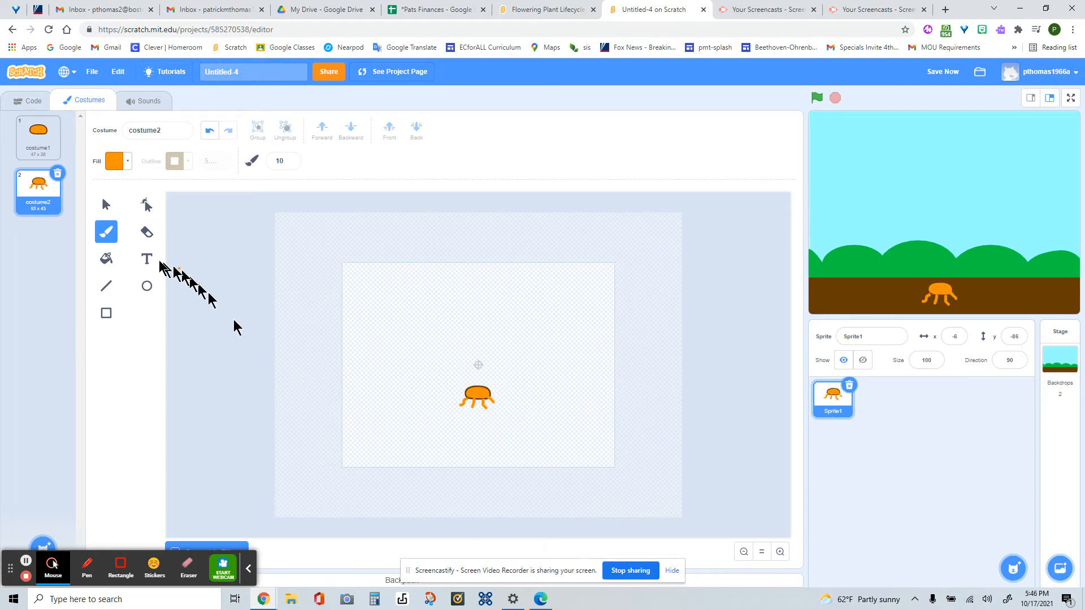
- Duplicate costume2 and paint longer, branching orange roots onto the copy
{"action": "right_click", "coordinate": [34, 186]}
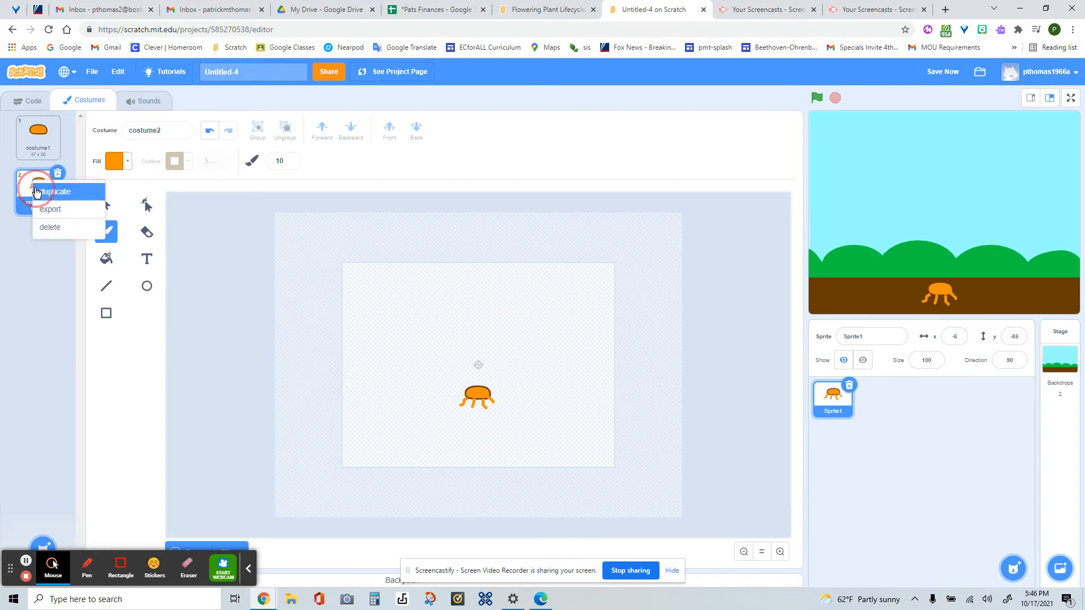
{"action": "left_click", "coordinate": [35, 189]}
{"action": "left_click_drag", "start_coordinate": [464, 404], "coordinate": [461, 414]}
{"action": "mouse_move", "coordinate": [462, 407]}
{"action": "left_mouse_down"}
{"action": "mouse_move", "coordinate": [453, 407]}
{"action": "mouse_move", "coordinate": [467, 413]}
{"action": "left_mouse_up"}
{"action": "left_click_drag", "start_coordinate": [471, 410], "coordinate": [493, 408]}
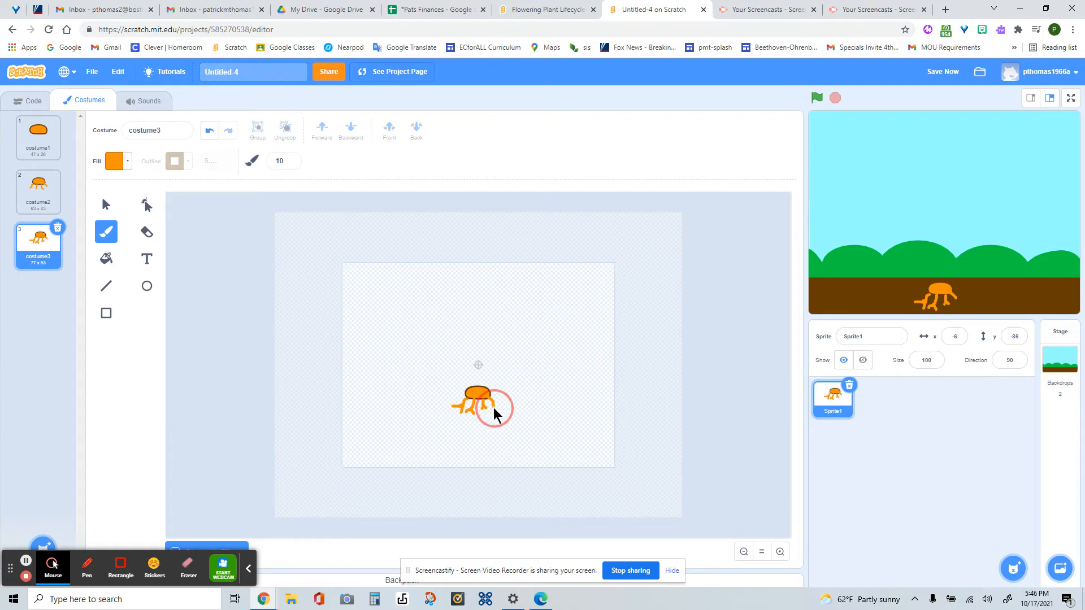
- Duplicate costume3 and extend the roots of the copy outward and downward with more orange branches
{"action": "right_click", "coordinate": [48, 255]}
{"action": "left_click", "coordinate": [54, 260]}
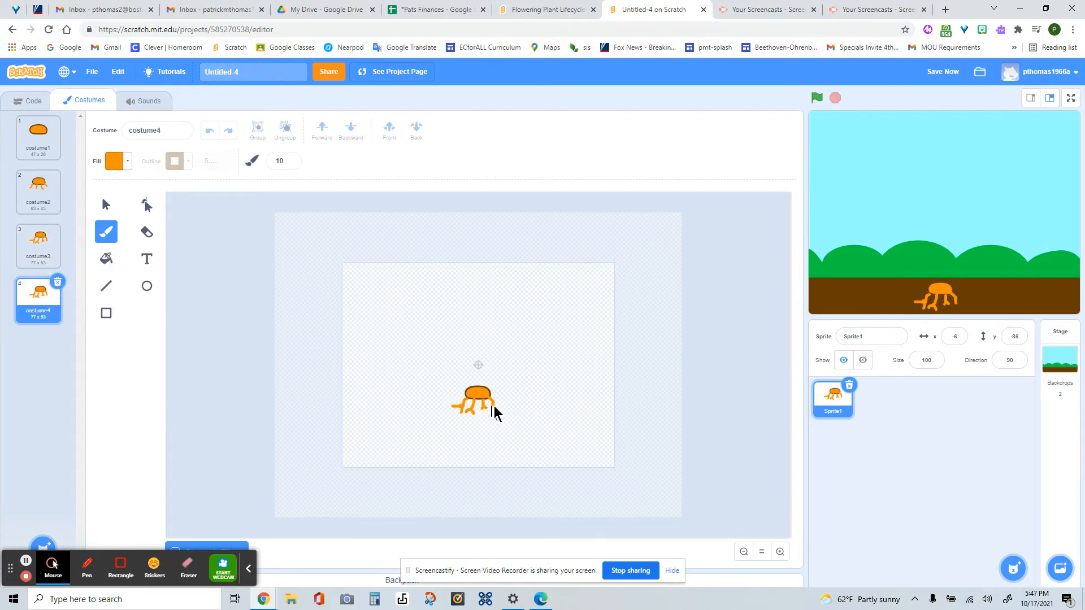
{"action": "left_click_drag", "start_coordinate": [497, 415], "coordinate": [447, 414]}
- Duplicate costume4 and lengthen the middle roots of the copy with further orange brush strokes
{"action": "right_click", "coordinate": [42, 305]}
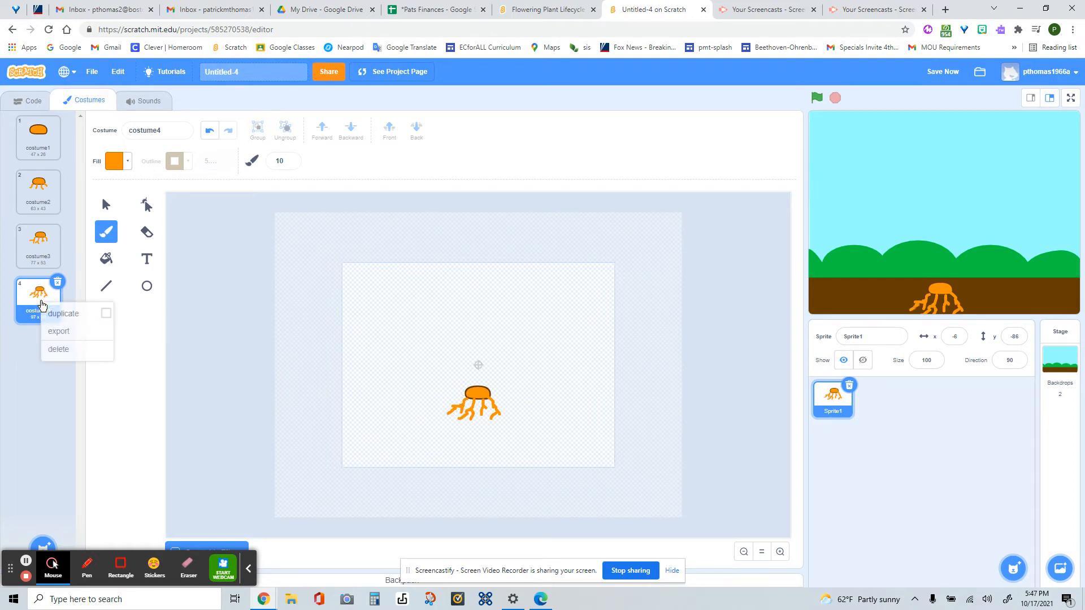
{"action": "left_click", "coordinate": [57, 313]}
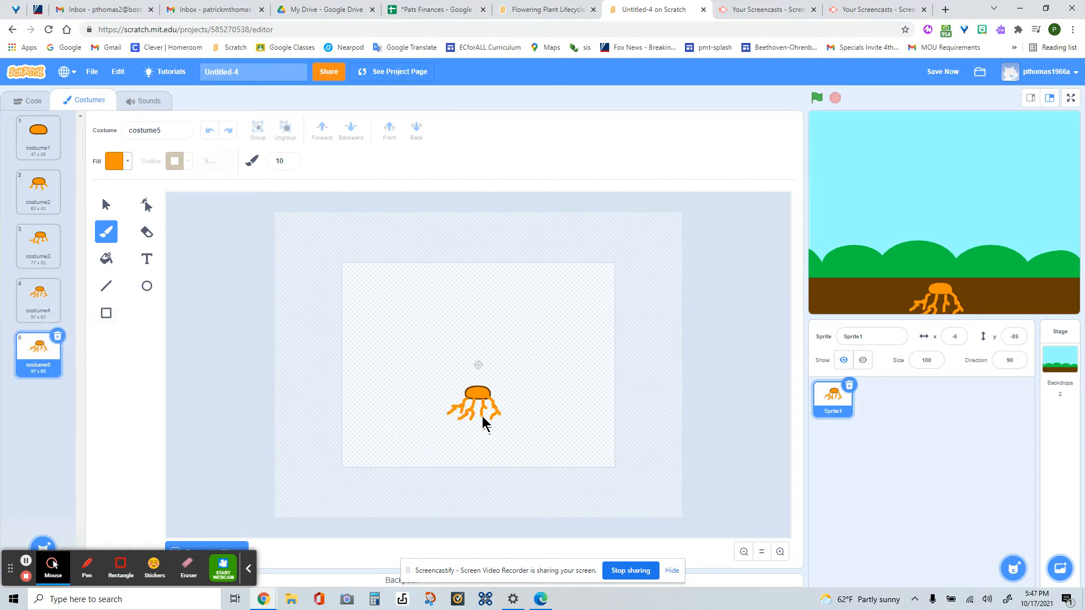
{"action": "left_click_drag", "start_coordinate": [483, 423], "coordinate": [470, 428]}
{"action": "left_click", "coordinate": [508, 437]}
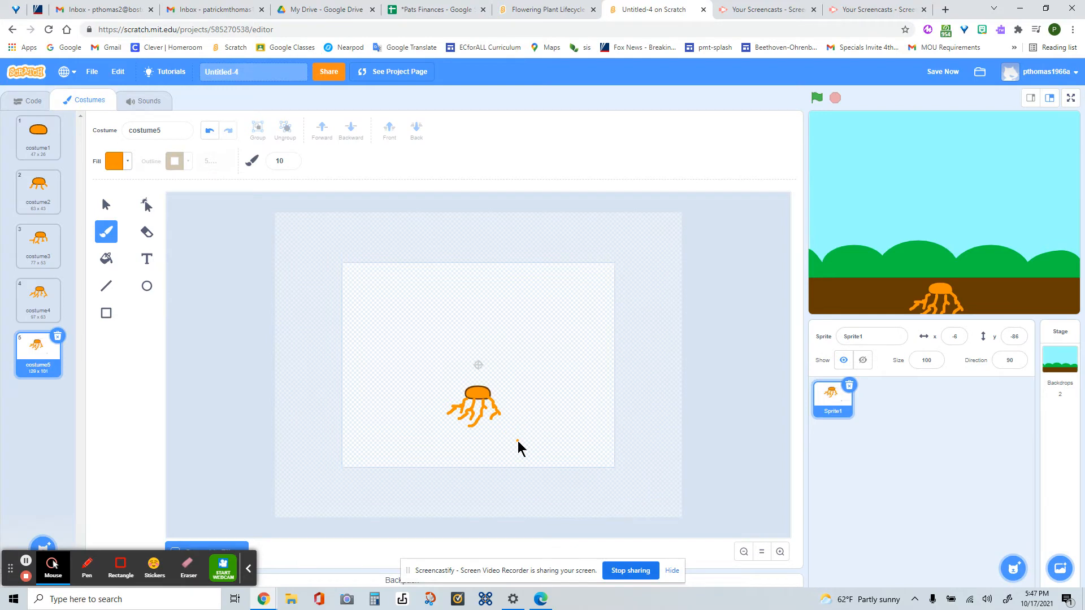
- Duplicate costume5 and set the fill to a slightly darkened green with color 31 and saturation 100
{"action": "right_click", "coordinate": [53, 359]}
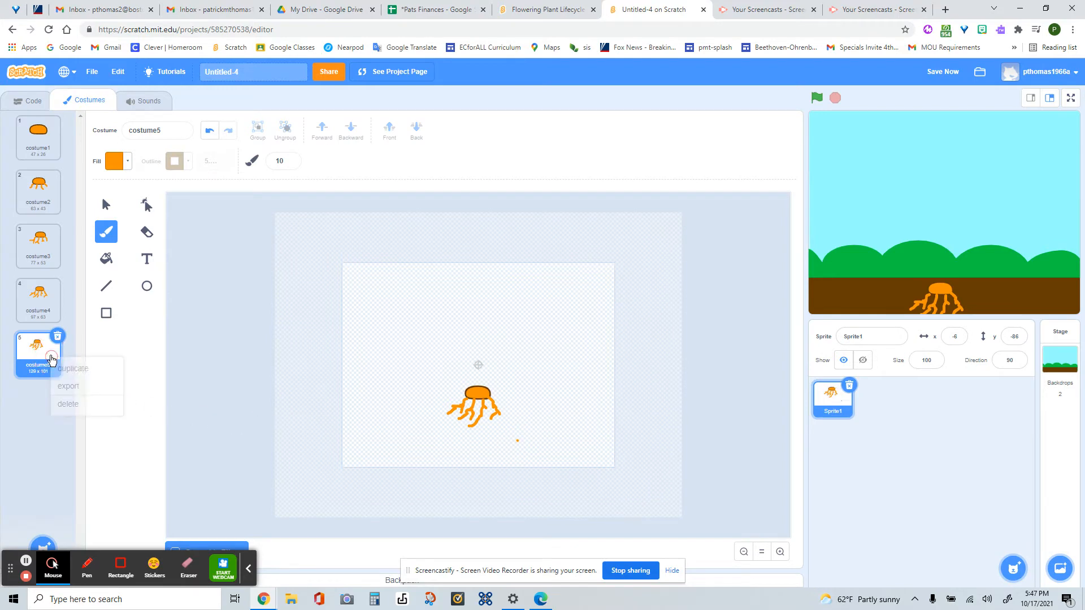
{"action": "left_click", "coordinate": [73, 368]}
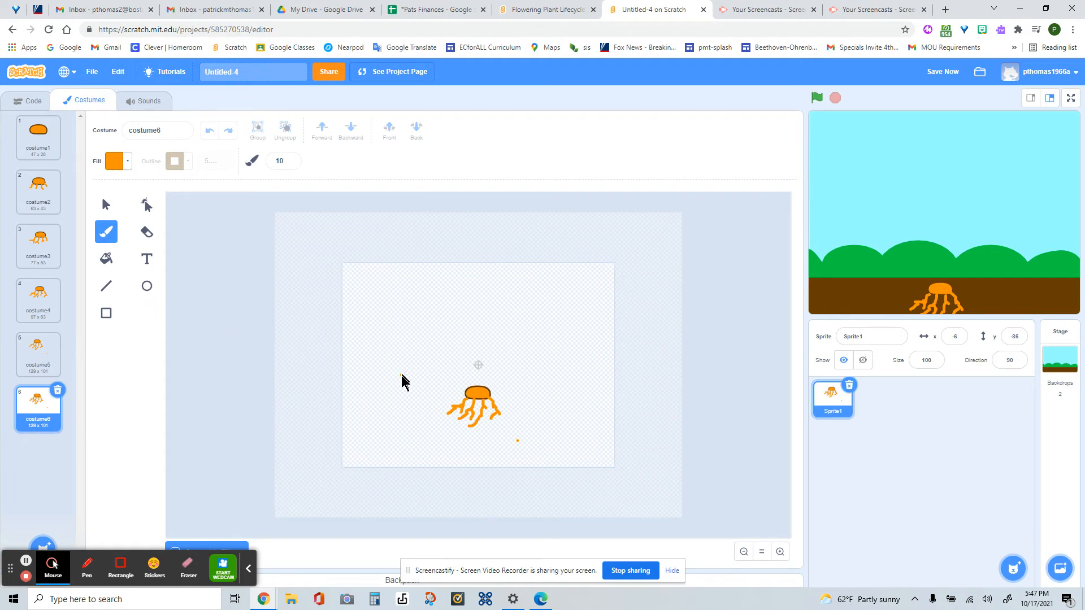
{"action": "left_click", "coordinate": [303, 469]}
{"action": "left_click", "coordinate": [109, 163]}
{"action": "left_click_drag", "start_coordinate": [79, 202], "coordinate": [101, 205]}
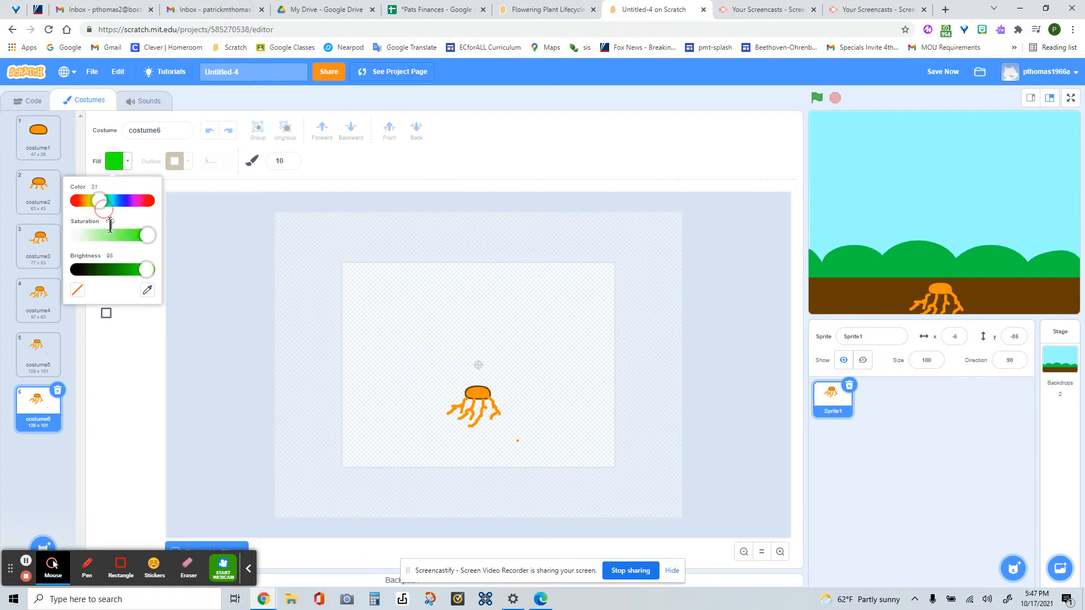
{"action": "left_click", "coordinate": [146, 271]}
{"action": "left_click_drag", "start_coordinate": [145, 270], "coordinate": [137, 271]}
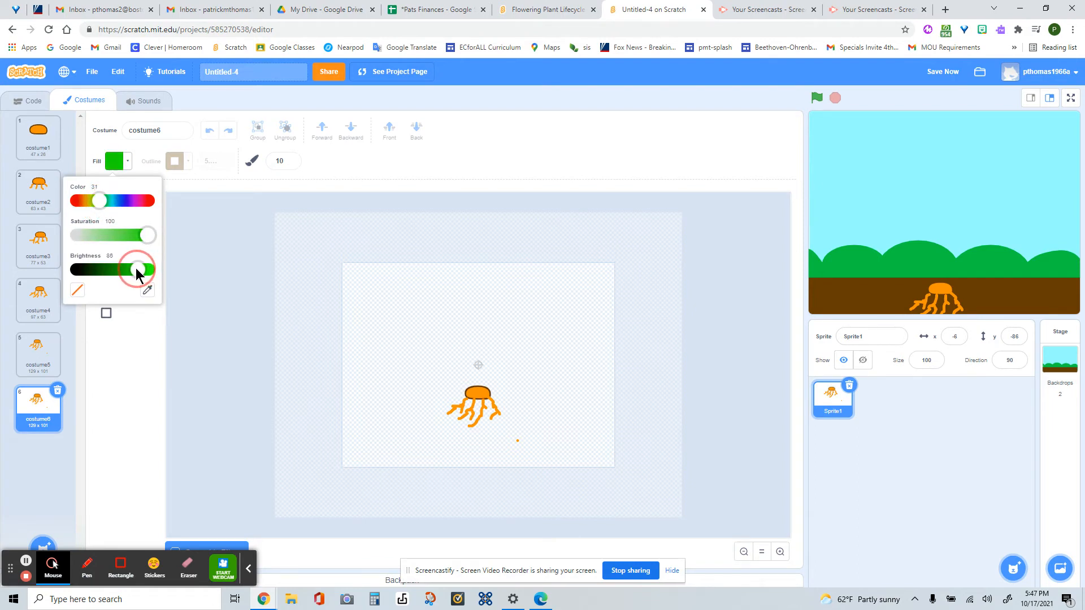
- Draw a small green rectangle without an outline and place it on top of the seed as a stem
{"action": "left_click", "coordinate": [108, 320]}
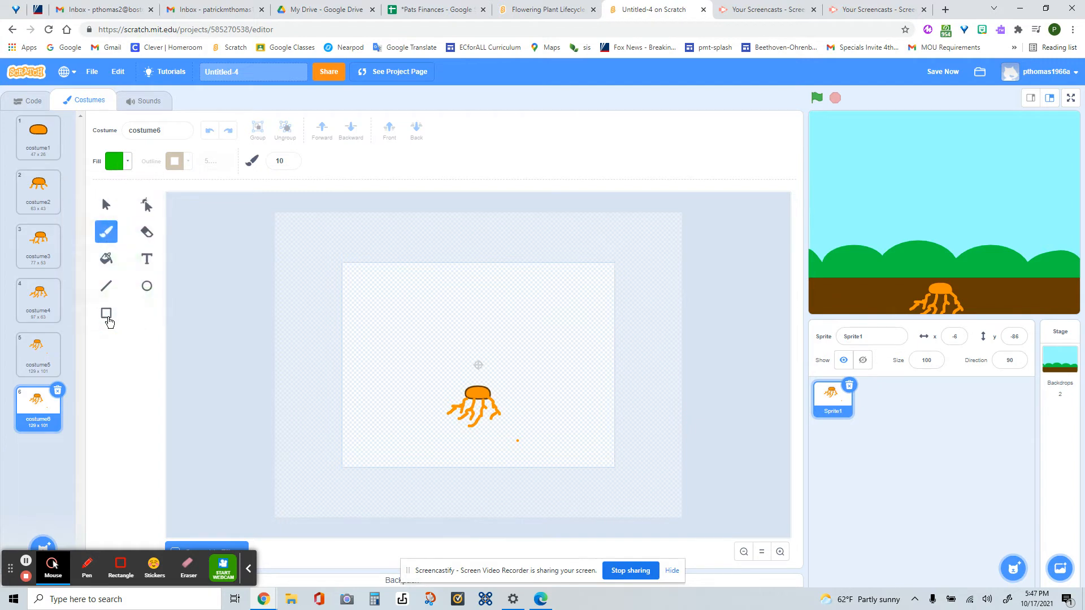
{"action": "left_click", "coordinate": [107, 314]}
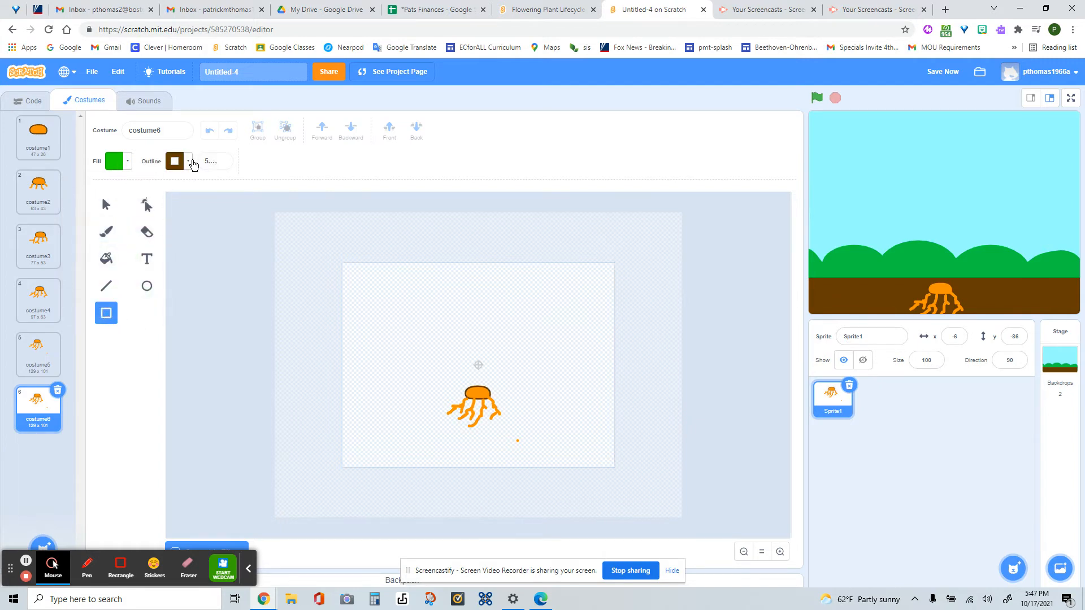
{"action": "left_click", "coordinate": [189, 161]}
{"action": "left_click", "coordinate": [137, 312]}
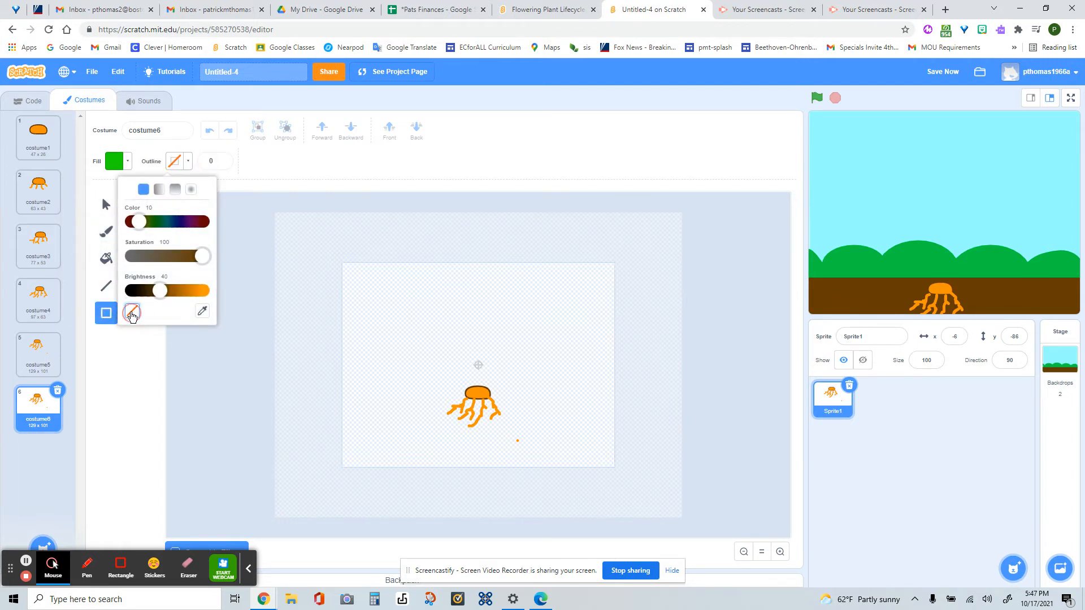
{"action": "mouse_move", "coordinate": [407, 367]}
{"action": "left_mouse_down"}
{"action": "mouse_move", "coordinate": [400, 345]}
{"action": "mouse_move", "coordinate": [416, 409]}
{"action": "left_mouse_up"}
{"action": "left_click_drag", "start_coordinate": [410, 365], "coordinate": [477, 380]}
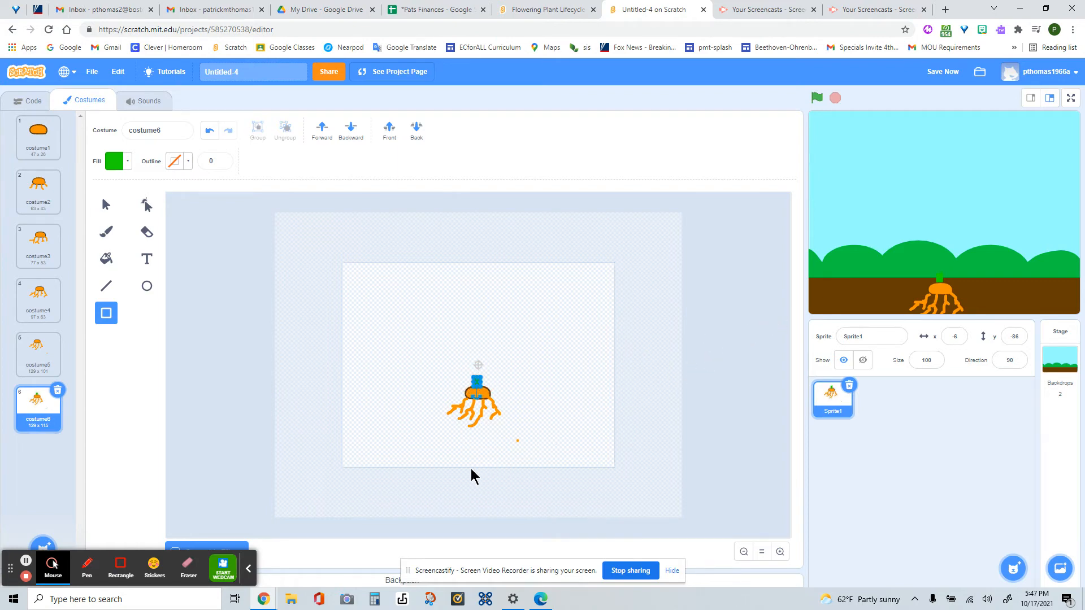
- Duplicate costume6 and stretch the green stem of the copy slightly upward
{"action": "right_click", "coordinate": [34, 412]}
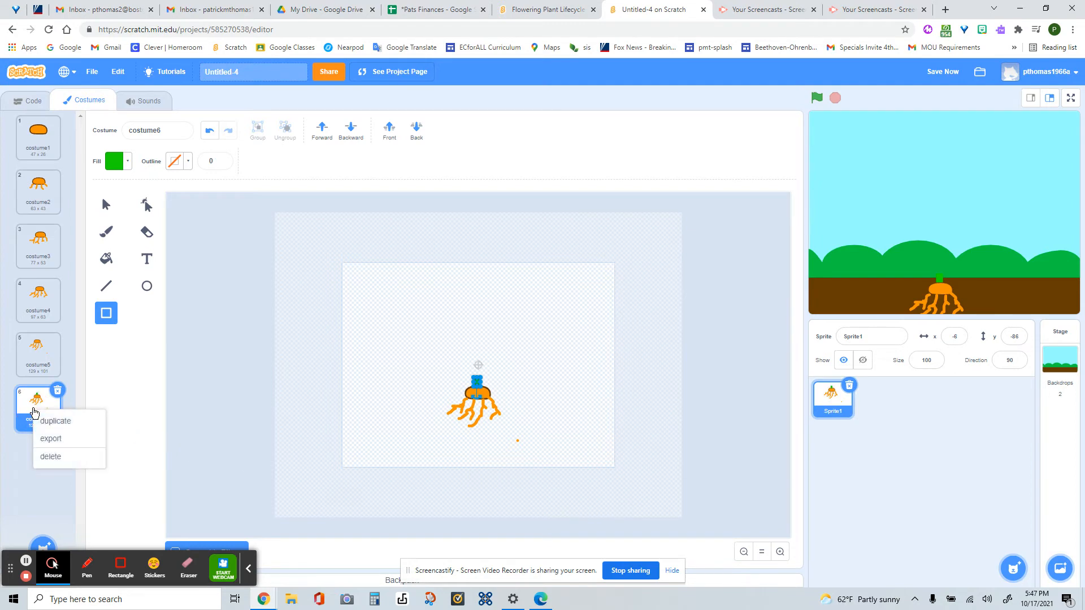
{"action": "left_click", "coordinate": [45, 421]}
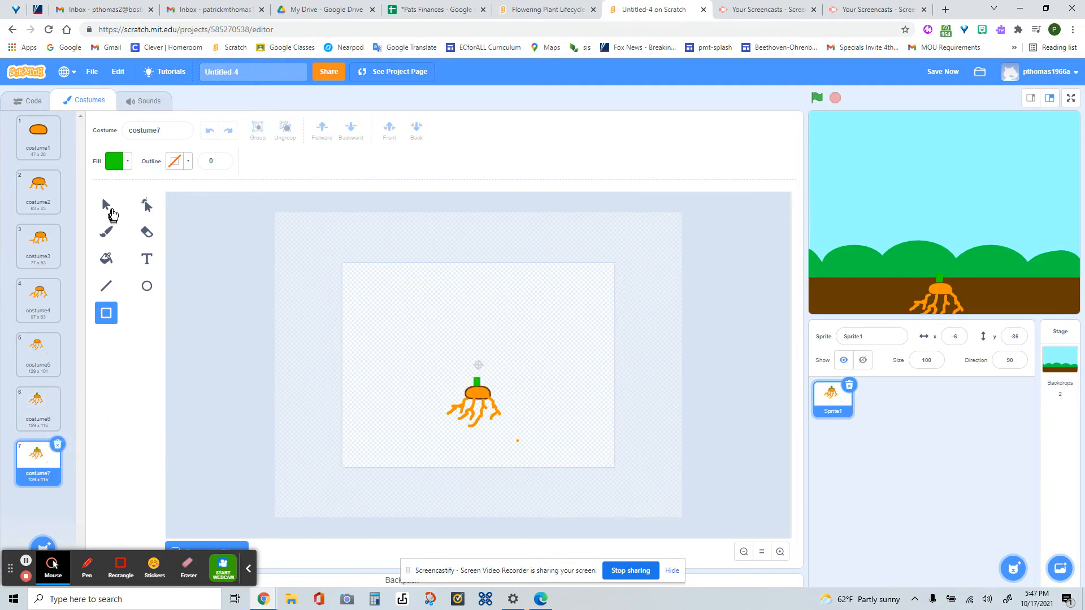
{"action": "left_click", "coordinate": [107, 204]}
{"action": "left_click", "coordinate": [478, 387]}
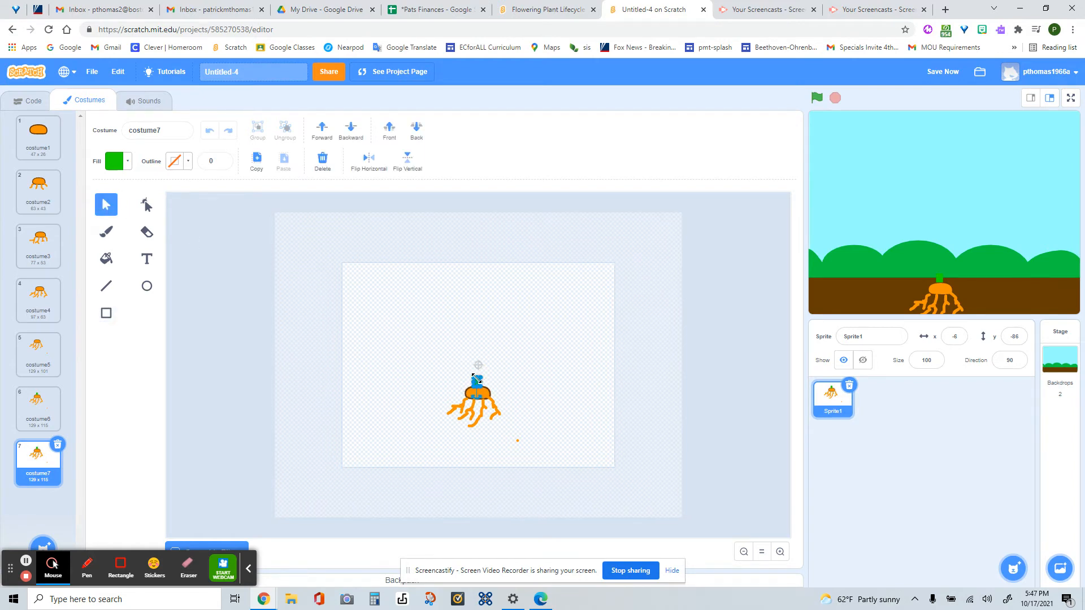
{"action": "left_click", "coordinate": [477, 377]}
{"action": "left_click_drag", "start_coordinate": [478, 377], "coordinate": [477, 368]}
- Duplicate costume7 and stretch the copy's green stem up to the canvas centre mark
{"action": "left_click", "coordinate": [40, 461]}
{"action": "right_click", "coordinate": [39, 461]}
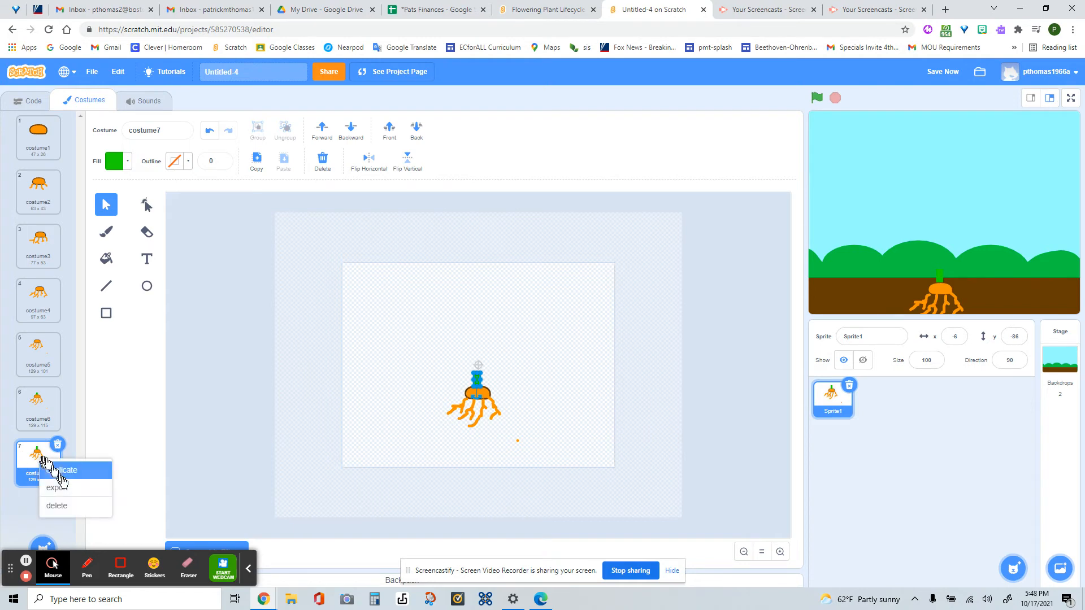
{"action": "left_click", "coordinate": [60, 472]}
{"action": "left_click", "coordinate": [476, 381]}
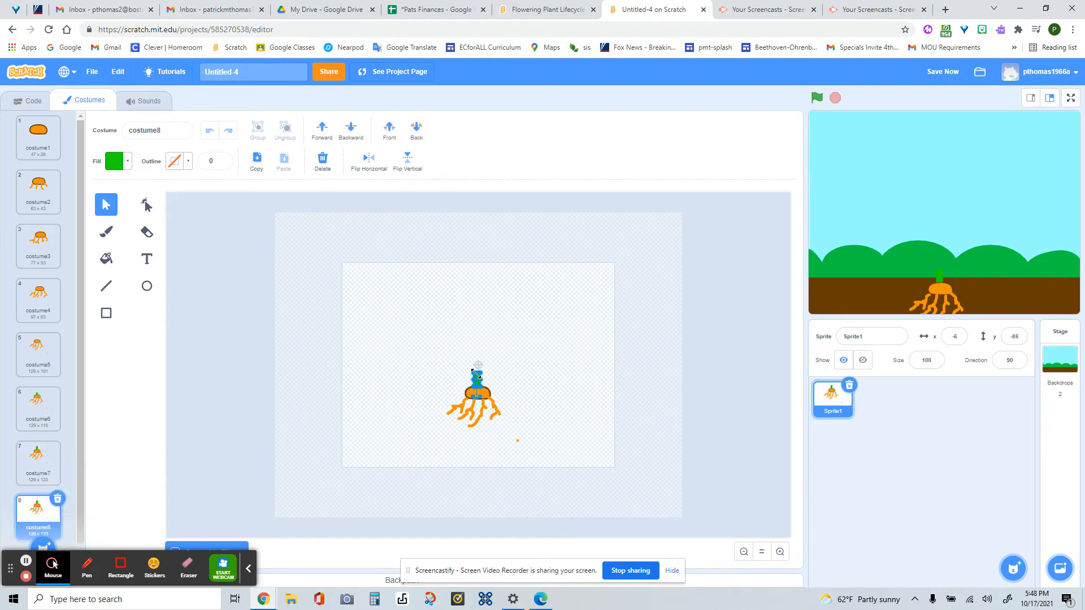
{"action": "left_click_drag", "start_coordinate": [478, 374], "coordinate": [478, 364]}
- Duplicate costume8 and stretch the copy's stem slightly above the canvas centre mark
{"action": "right_click", "coordinate": [35, 508]}
{"action": "left_click", "coordinate": [56, 518]}
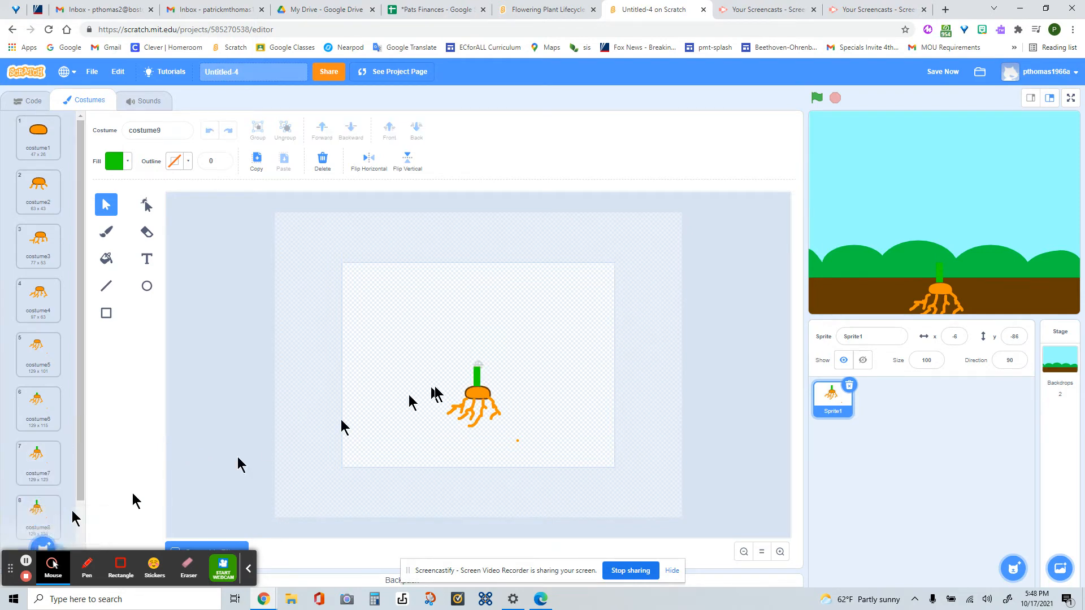
{"action": "left_click", "coordinate": [476, 377]}
{"action": "left_click_drag", "start_coordinate": [476, 363], "coordinate": [477, 359]}
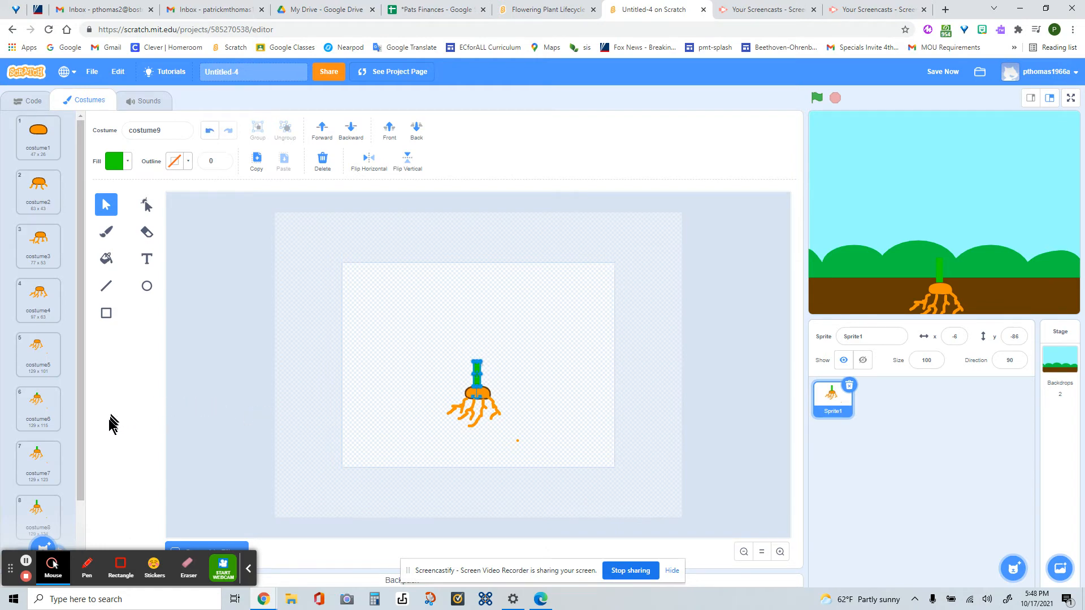
- Duplicate costume8 again and draw a small flat green ellipse to the left of the stem in the copy
{"action": "right_click", "coordinate": [33, 505]}
{"action": "left_click", "coordinate": [51, 517]}
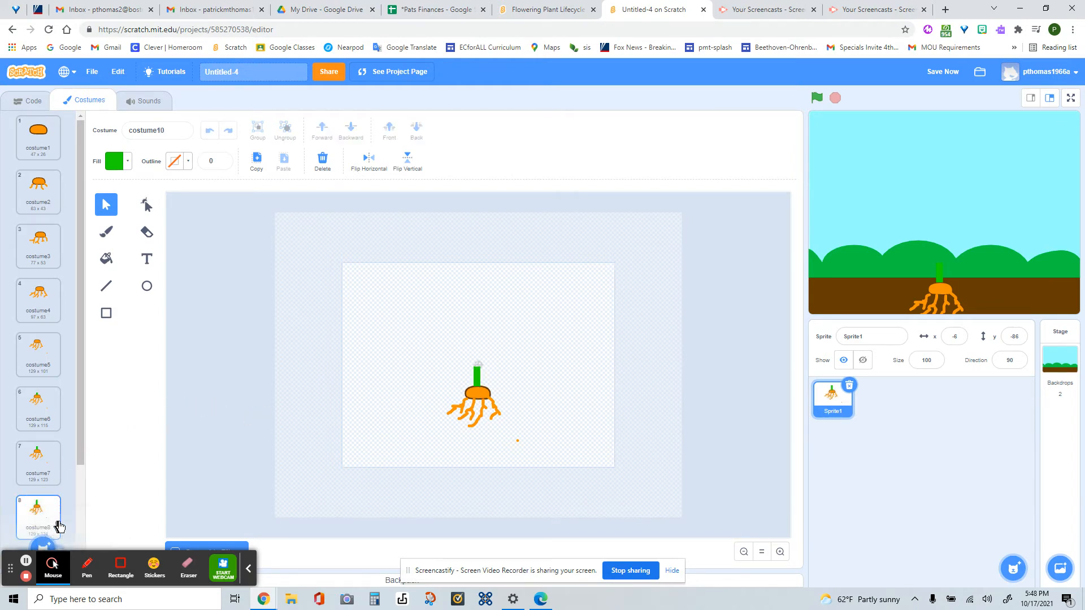
{"action": "left_click", "coordinate": [147, 288]}
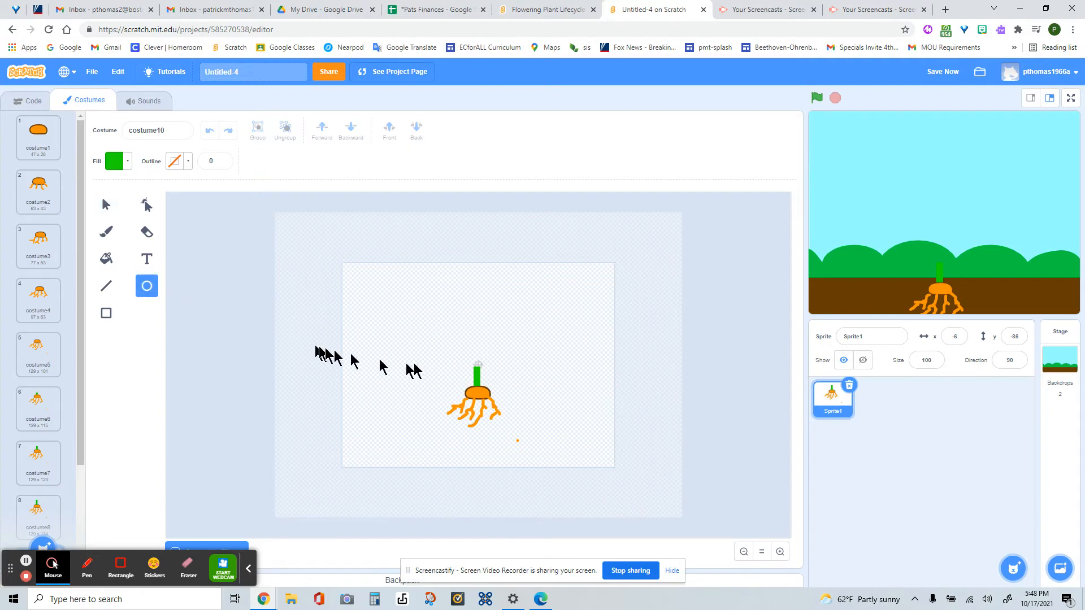
{"action": "left_click_drag", "start_coordinate": [420, 362], "coordinate": [439, 374]}
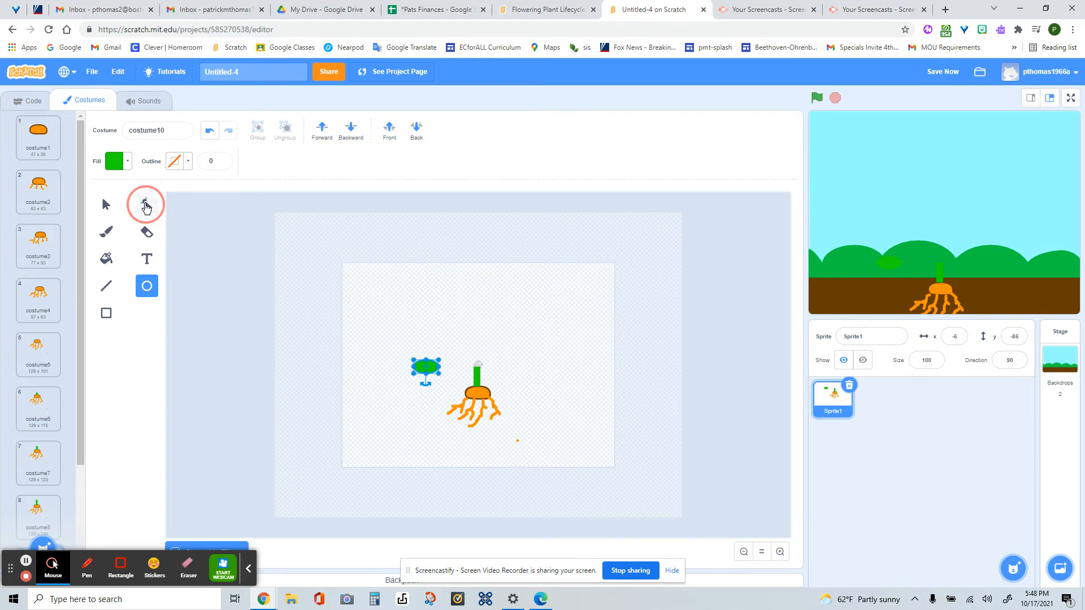
- Reshape the green ellipse into a leaf by making its left end point pointed
{"action": "left_click", "coordinate": [145, 206]}
{"action": "left_click", "coordinate": [413, 368]}
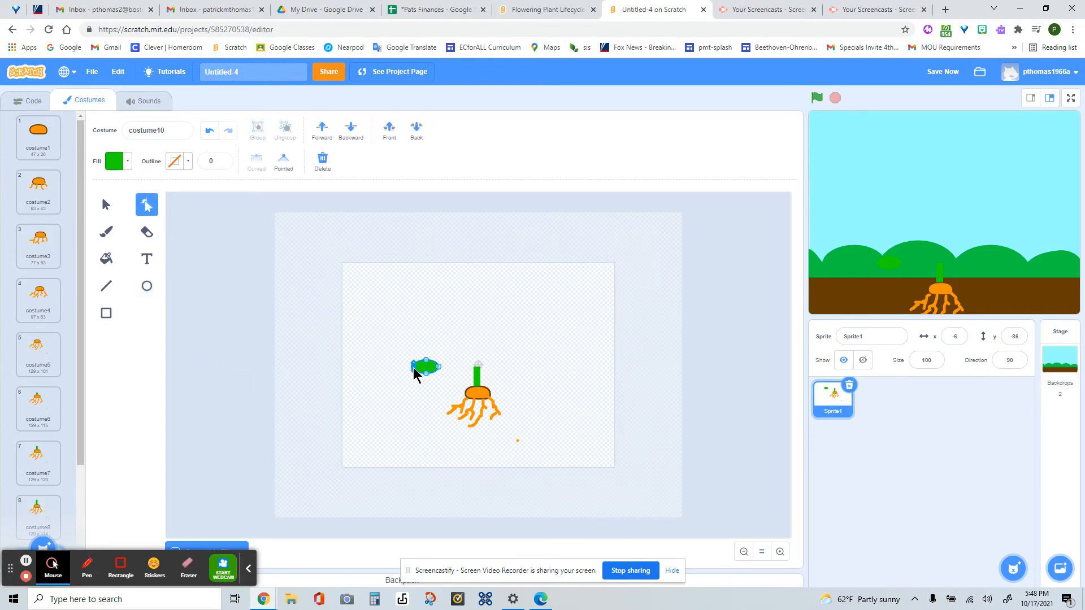
{"action": "left_click", "coordinate": [284, 164]}
- Move the leaf against the right side of the stem, then copy it and paste a second leaf
{"action": "left_click", "coordinate": [106, 205]}
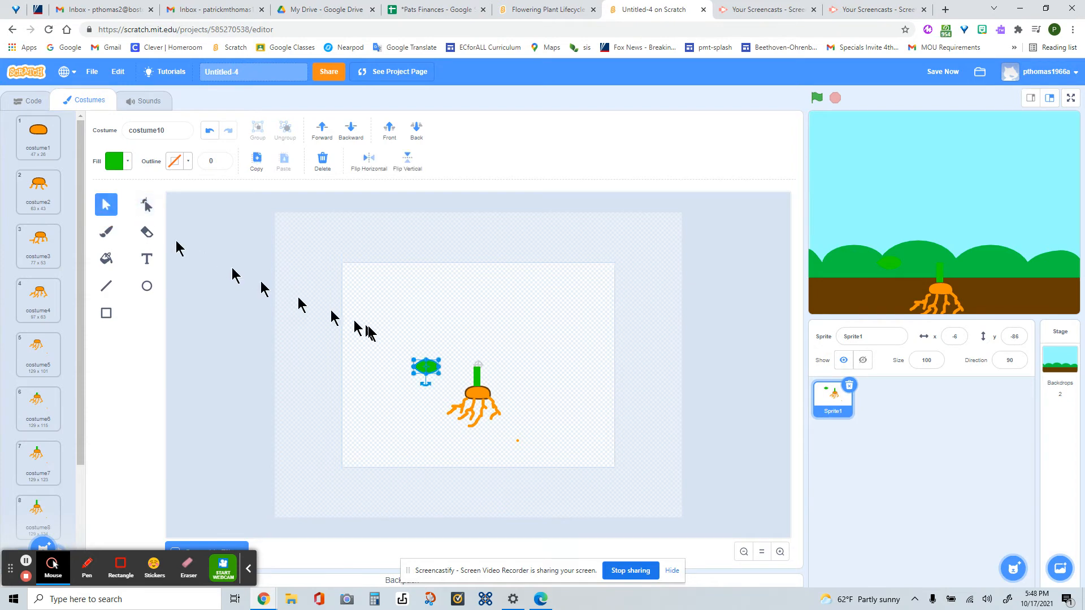
{"action": "left_click_drag", "start_coordinate": [440, 361], "coordinate": [492, 374]}
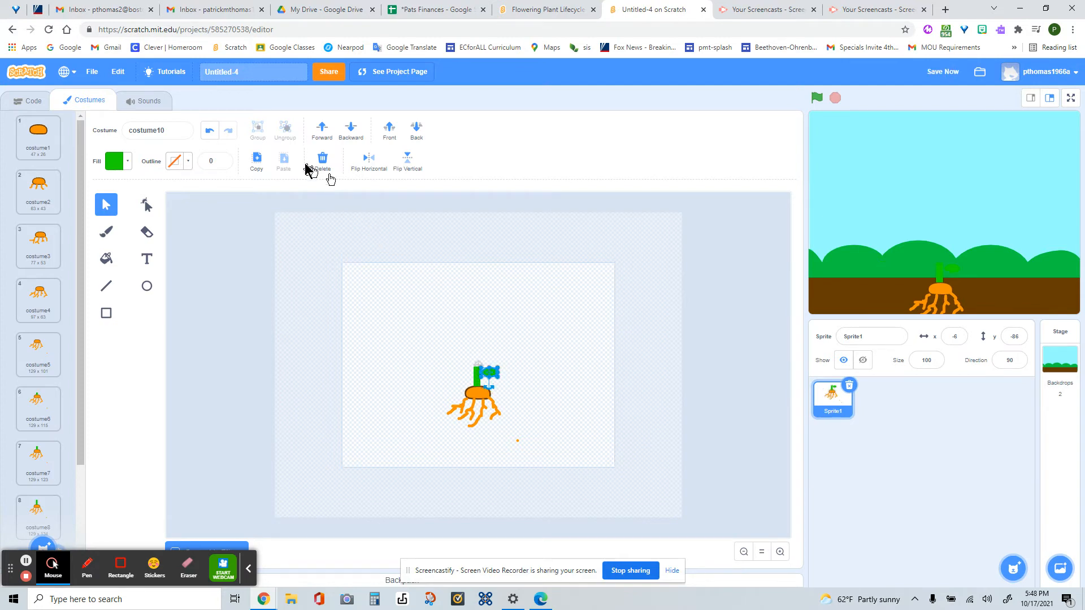
{"action": "left_click", "coordinate": [256, 162]}
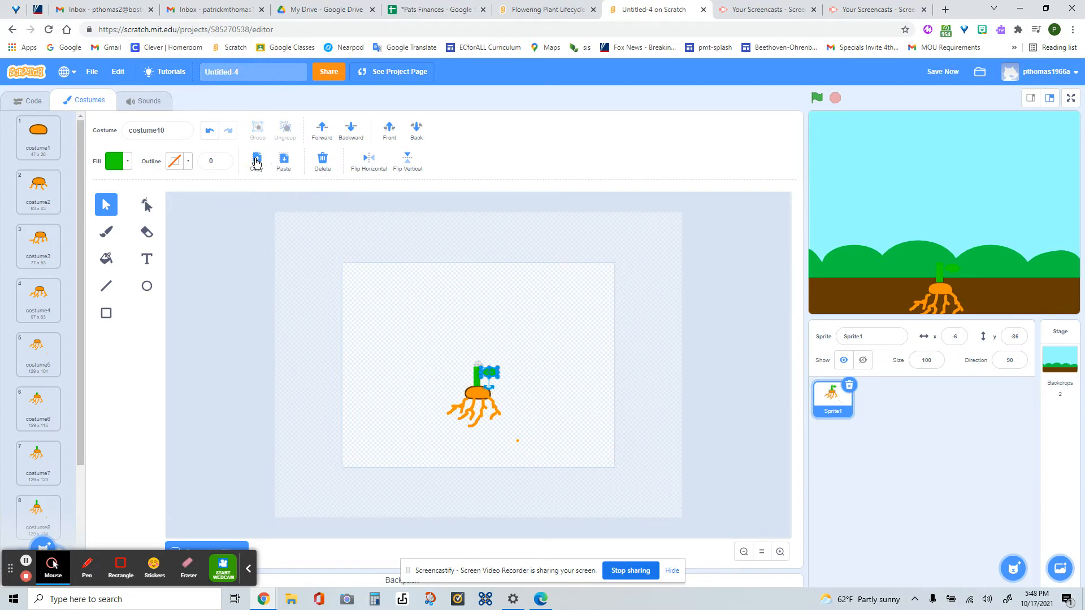
{"action": "left_click", "coordinate": [285, 163]}
- Flip the pasted leaf horizontally and fit the two leaves against opposite sides of the stem in costume10
{"action": "left_click_drag", "start_coordinate": [495, 390], "coordinate": [495, 343]}
{"action": "left_click_drag", "start_coordinate": [493, 382], "coordinate": [424, 375]}
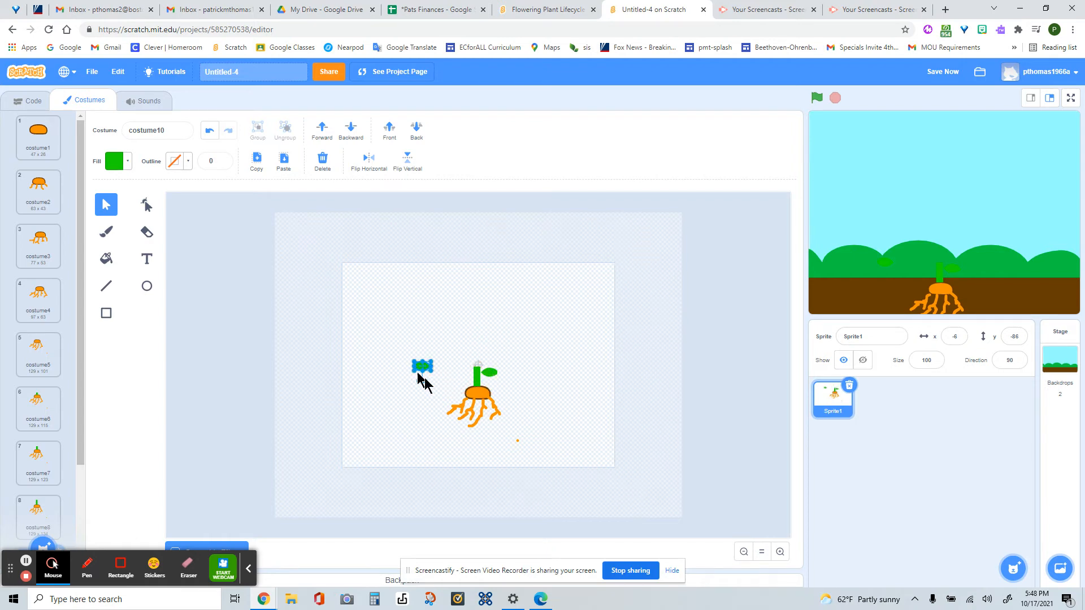
{"action": "left_click", "coordinate": [366, 163]}
{"action": "left_click_drag", "start_coordinate": [421, 371], "coordinate": [459, 376]}
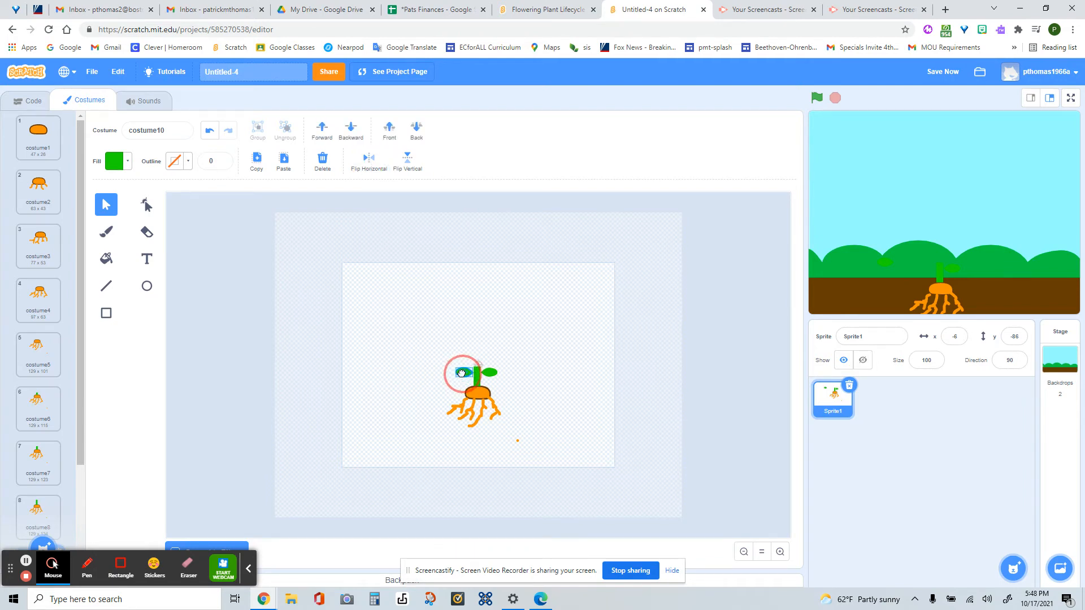
{"action": "left_click", "coordinate": [544, 395]}
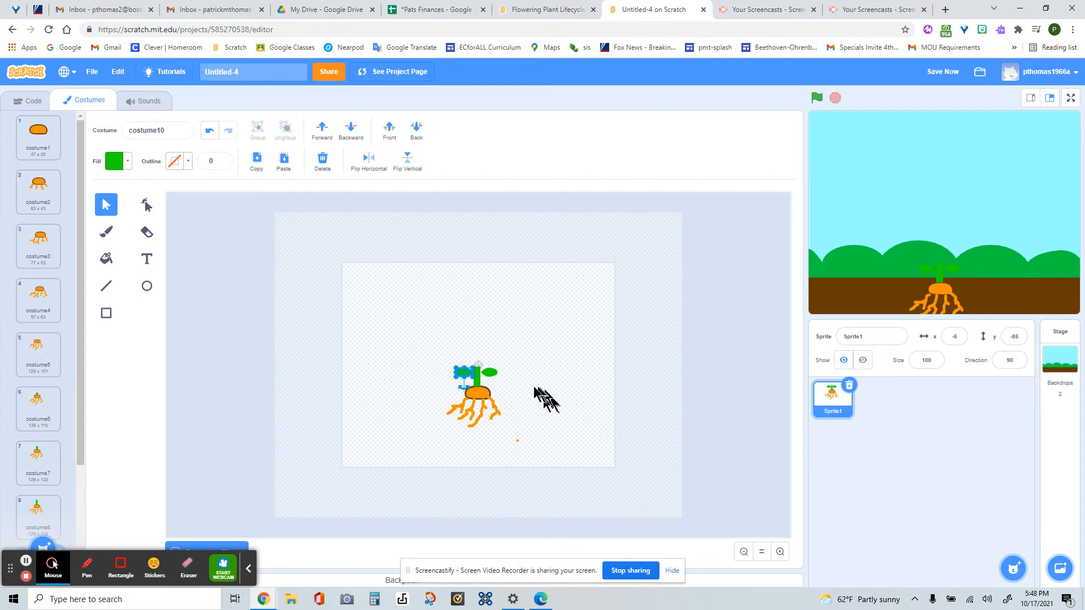
{"action": "left_click", "coordinate": [495, 379]}
{"action": "left_click_drag", "start_coordinate": [493, 377], "coordinate": [461, 371]}
{"action": "left_click", "coordinate": [385, 406]}
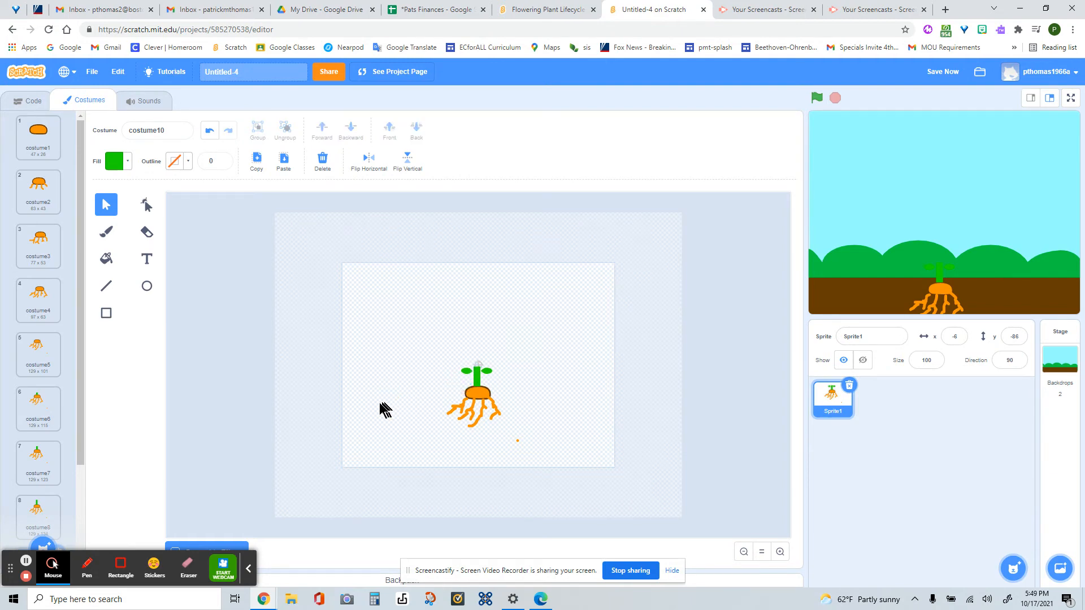
- Reorder the costumes so costume9 comes directly before costume10, and shorten the stem in costume9 slightly
{"action": "left_click_drag", "start_coordinate": [82, 455], "coordinate": [80, 537]}
{"action": "scroll", "coordinate": [72, 486], "scroll_direction": "down", "scroll_amount": 1}
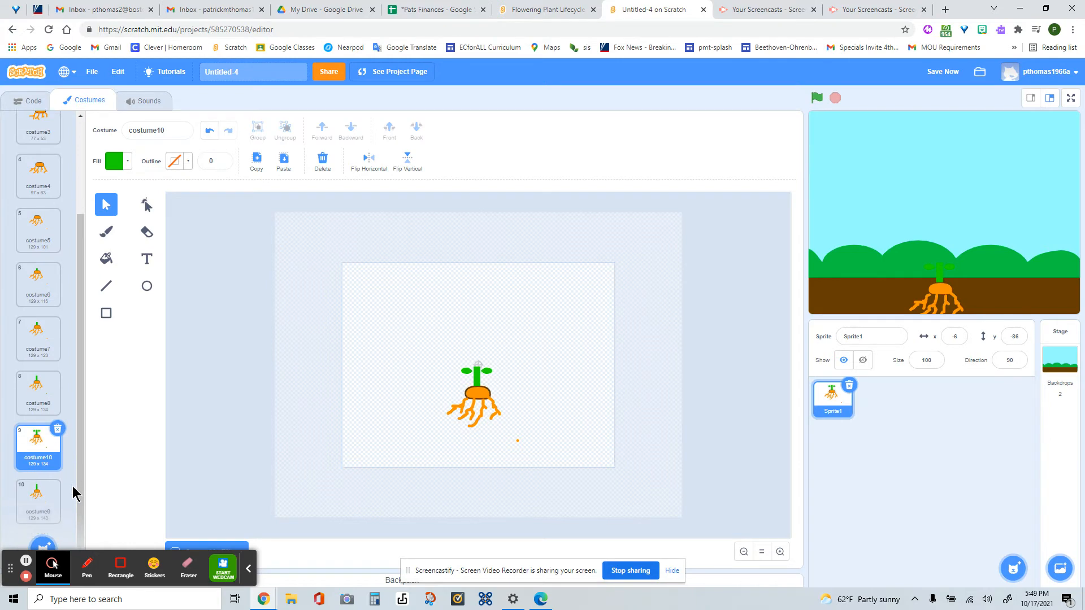
{"action": "left_click", "coordinate": [41, 497]}
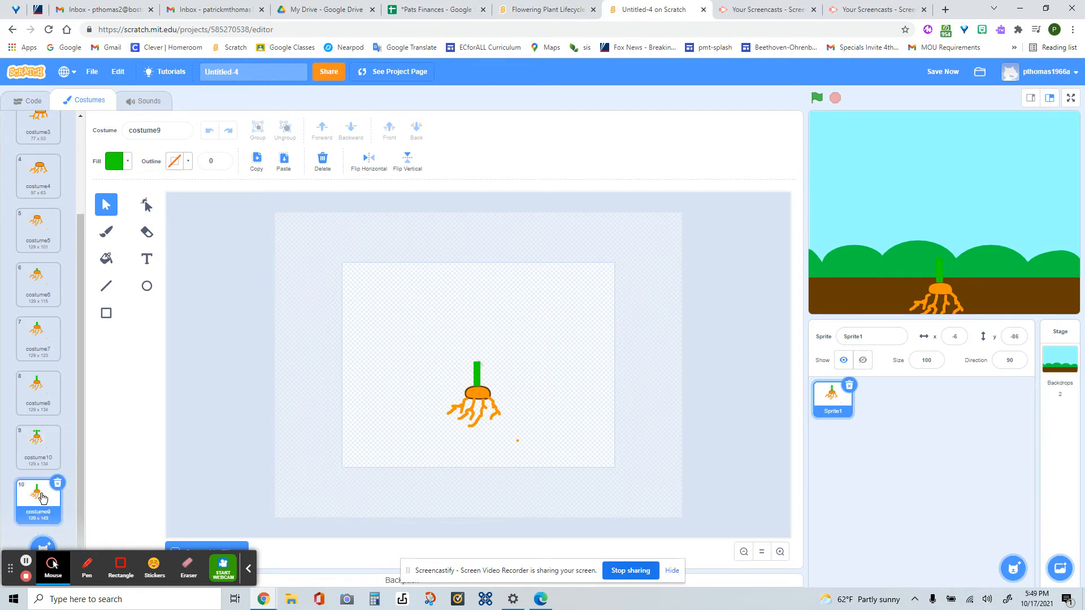
{"action": "left_click", "coordinate": [35, 458]}
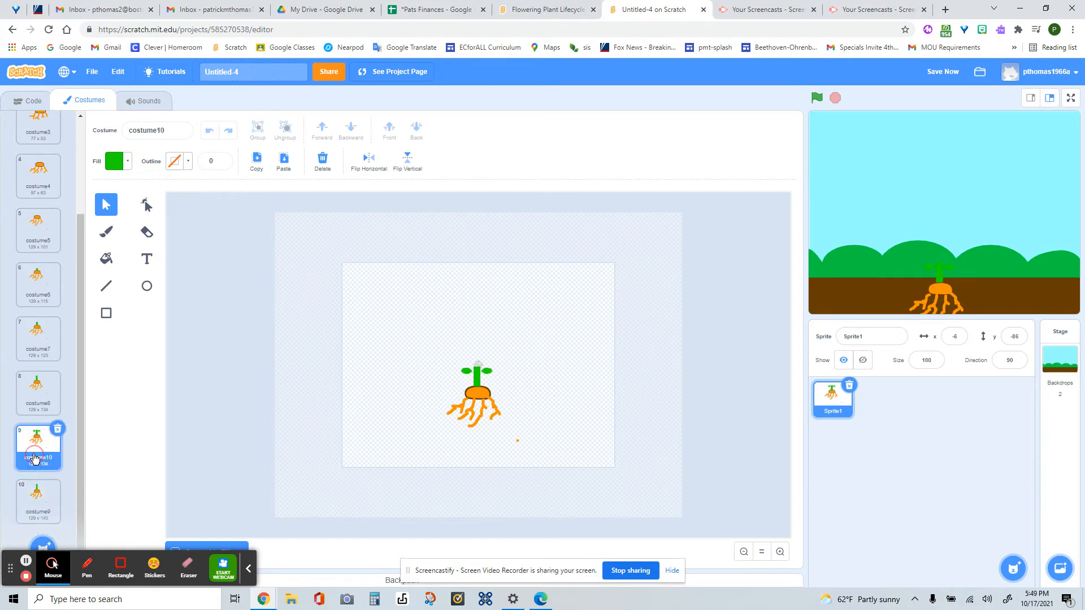
{"action": "left_click", "coordinate": [36, 499]}
{"action": "left_click", "coordinate": [35, 442]}
{"action": "left_click", "coordinate": [38, 496]}
{"action": "left_click_drag", "start_coordinate": [38, 502], "coordinate": [39, 438]}
{"action": "left_click", "coordinate": [474, 384]}
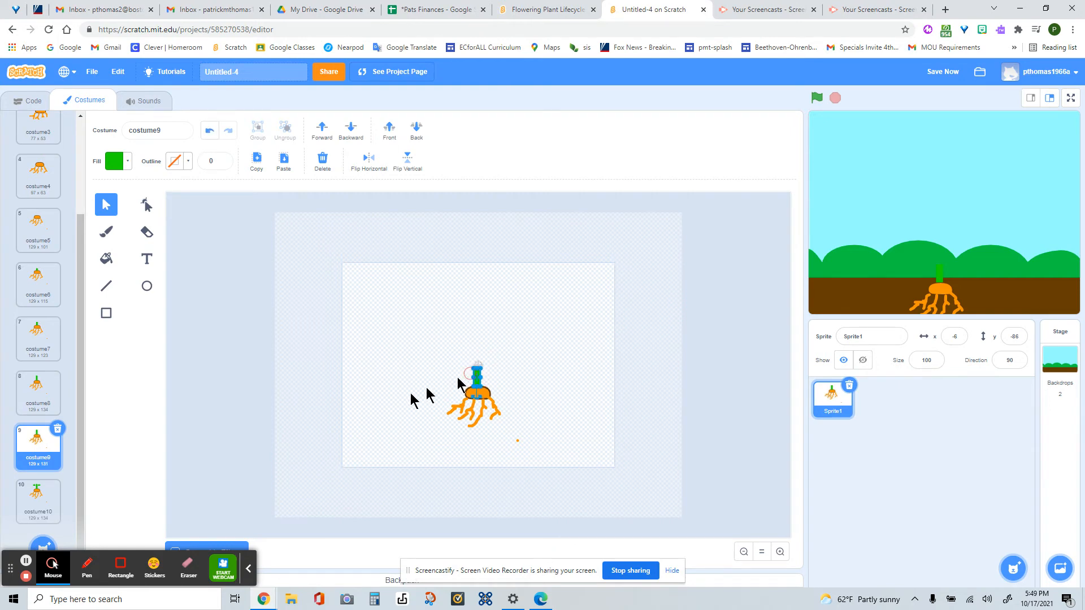
- Duplicate costume10 and stretch the copy's stem slightly upward above the leaves
{"action": "left_click", "coordinate": [41, 497]}
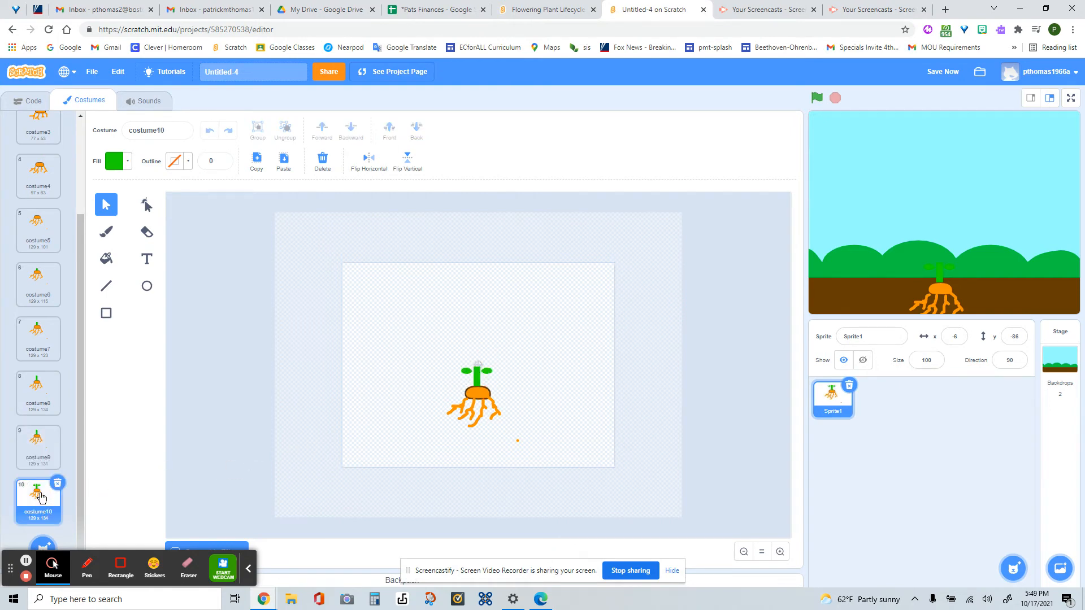
{"action": "right_click", "coordinate": [35, 502]}
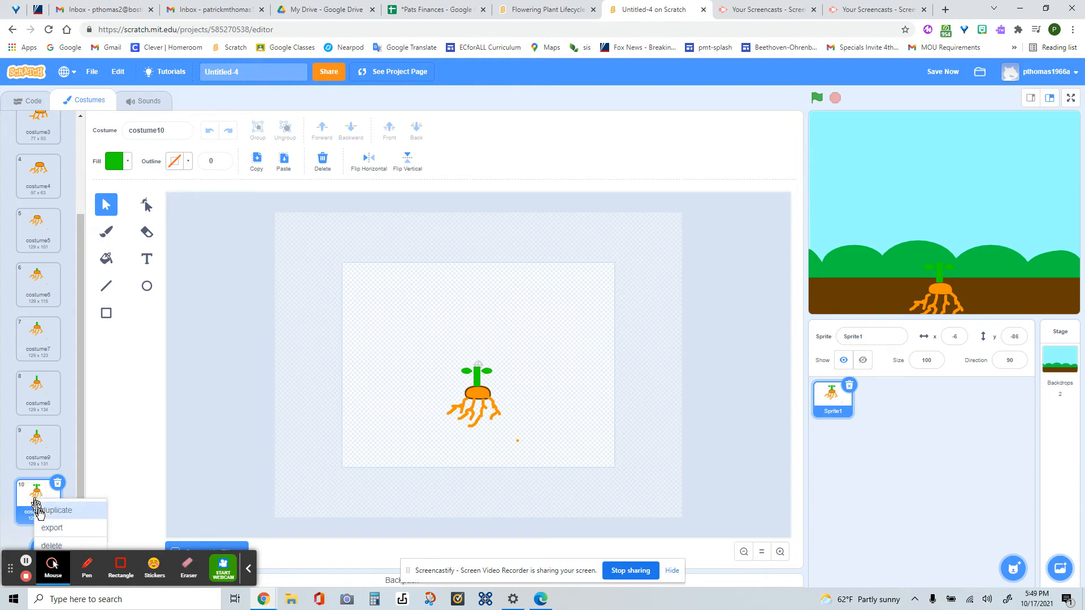
{"action": "left_click", "coordinate": [51, 510]}
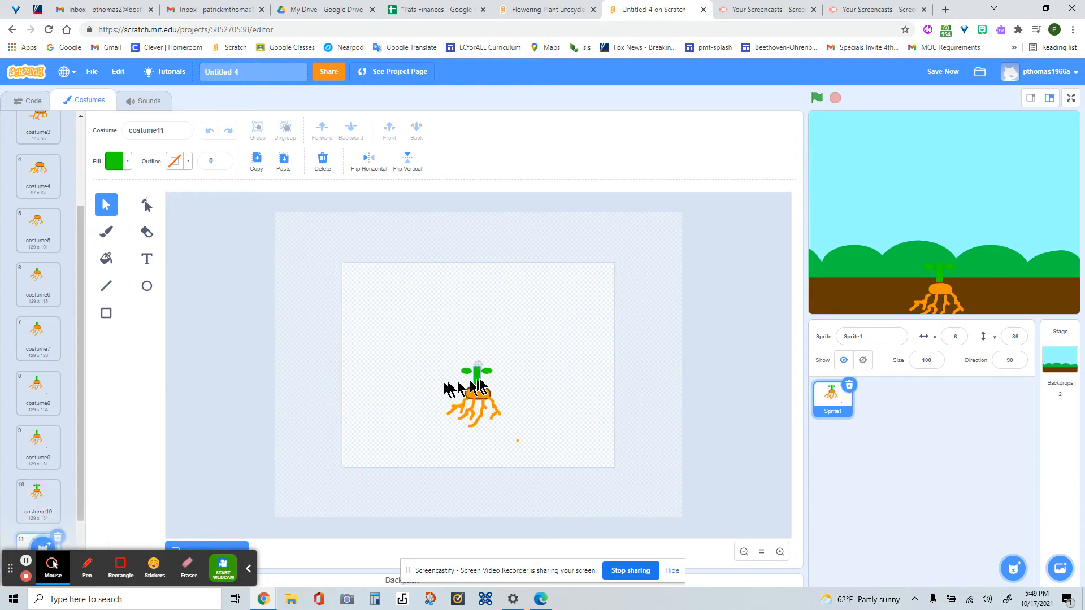
{"action": "left_click_drag", "start_coordinate": [80, 469], "coordinate": [77, 529]}
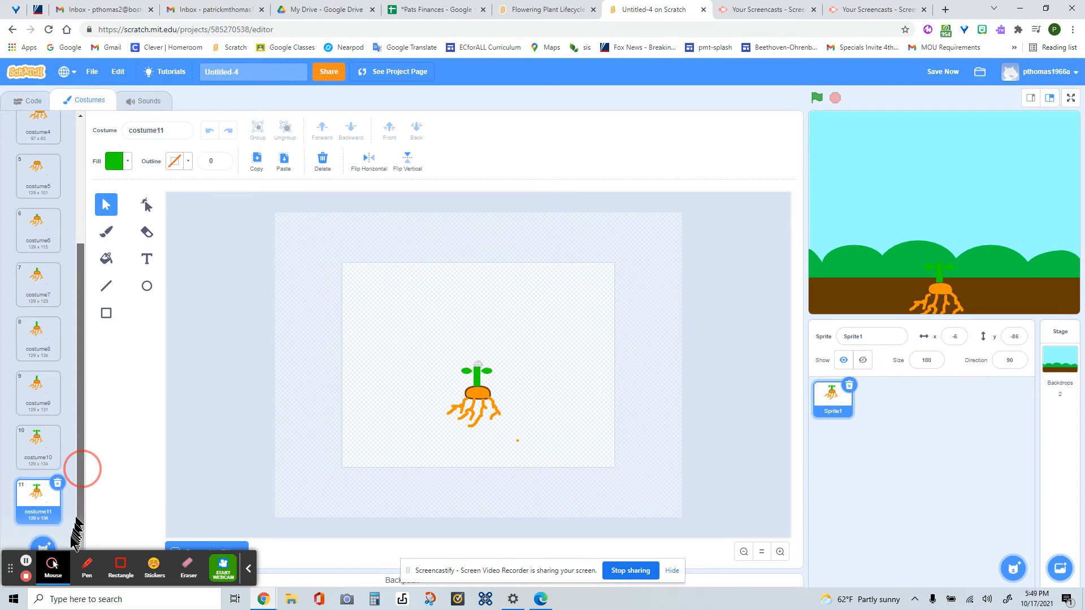
{"action": "left_click", "coordinate": [479, 375]}
{"action": "left_click_drag", "start_coordinate": [478, 368], "coordinate": [478, 360]}
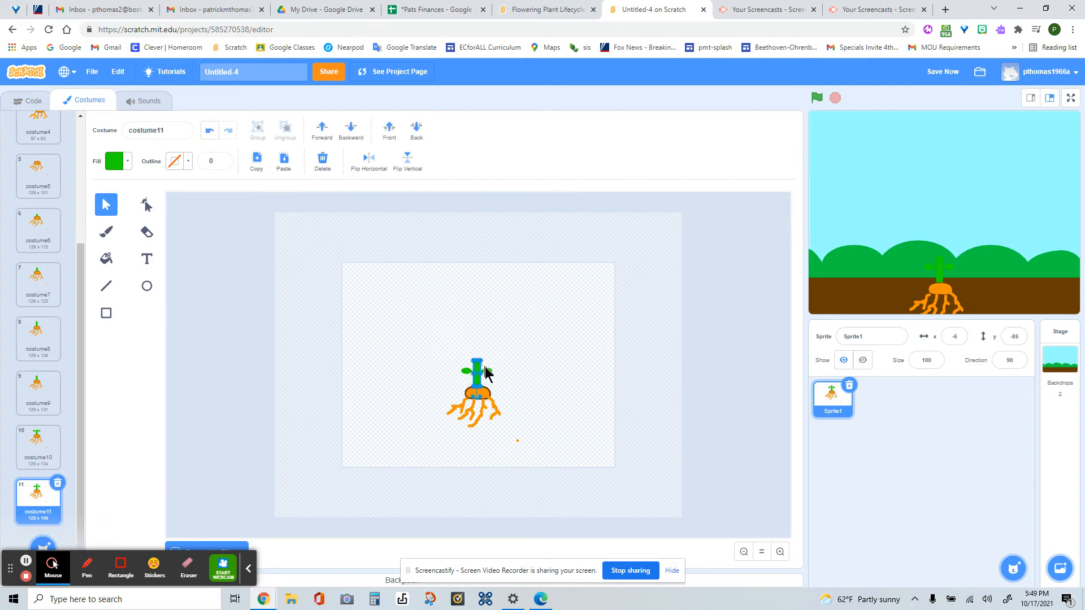
- Enlarge both leaves slightly in costume11 and raise them to the same height on the stem
{"action": "left_click", "coordinate": [487, 371]}
{"action": "left_click", "coordinate": [467, 371]}
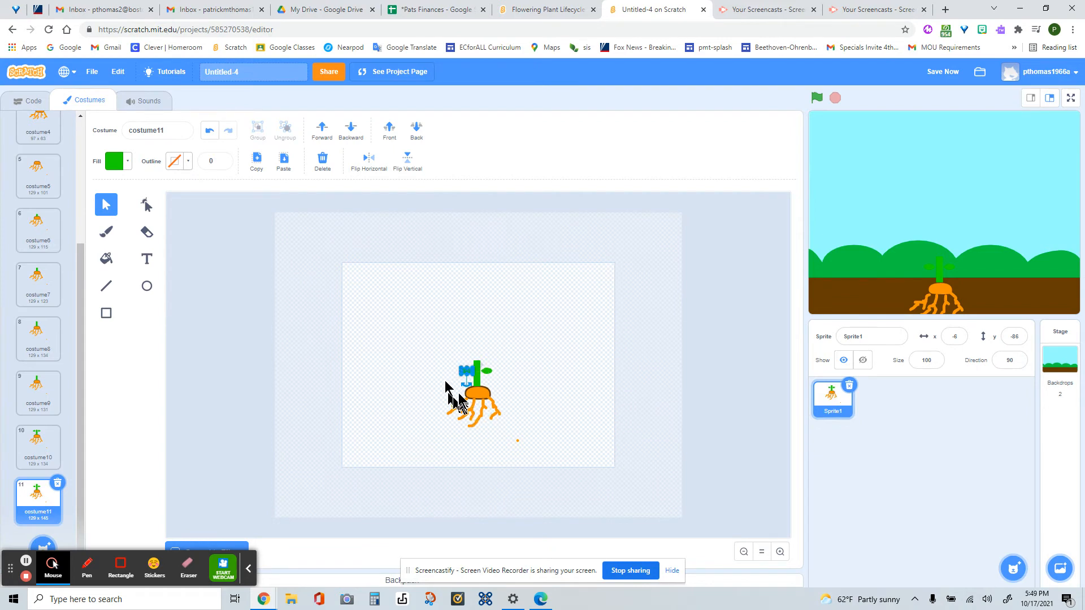
{"action": "left_click", "coordinate": [781, 554]}
{"action": "left_click", "coordinate": [780, 554]}
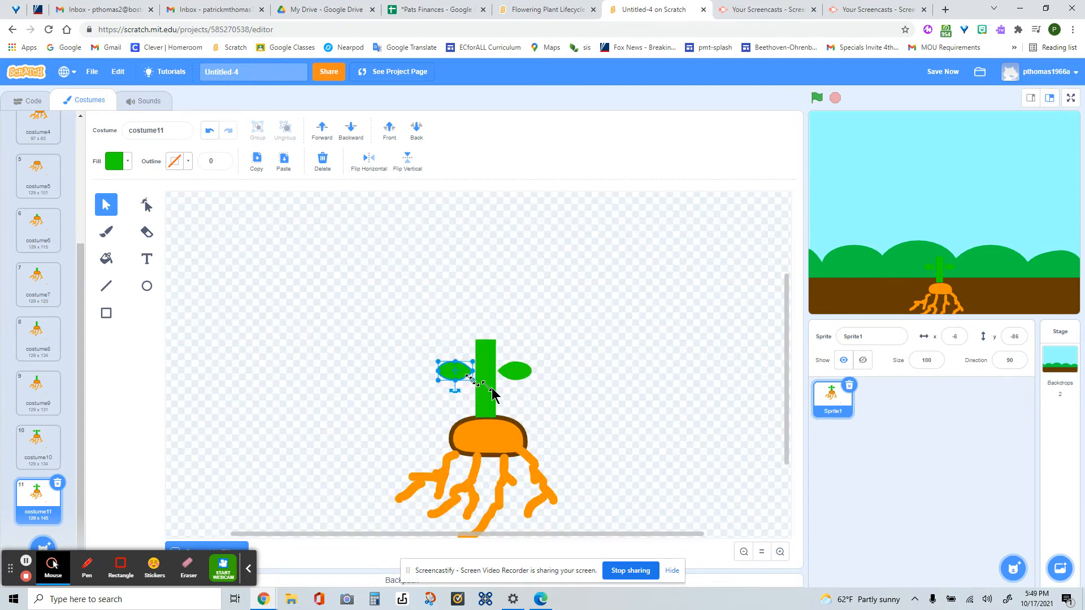
{"action": "left_click_drag", "start_coordinate": [435, 361], "coordinate": [428, 356]}
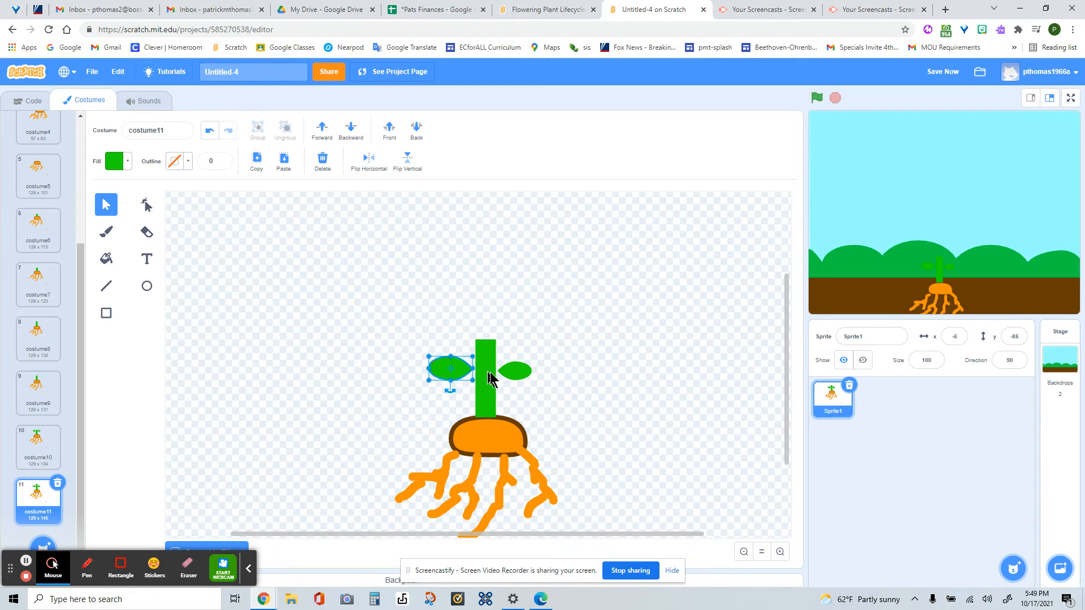
{"action": "left_click", "coordinate": [514, 370]}
{"action": "left_click_drag", "start_coordinate": [531, 361], "coordinate": [528, 356]}
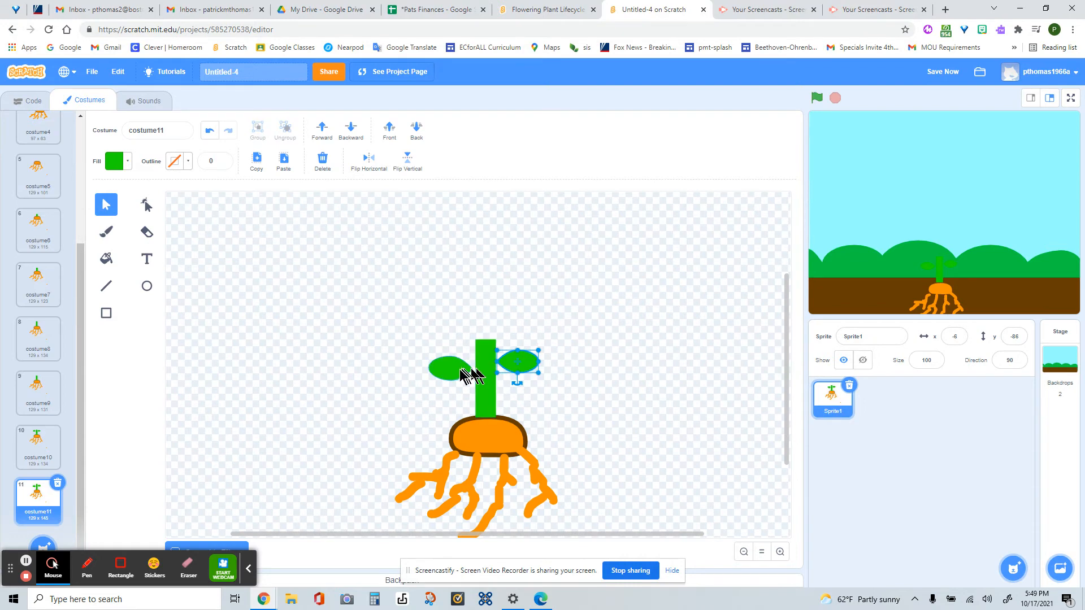
{"action": "left_click_drag", "start_coordinate": [455, 369], "coordinate": [456, 363]}
- In a duplicate of costume11, lengthen the stem upward and enlarge both leaves outward from the stem
{"action": "scroll", "coordinate": [187, 412], "scroll_direction": "down", "scroll_amount": 1}
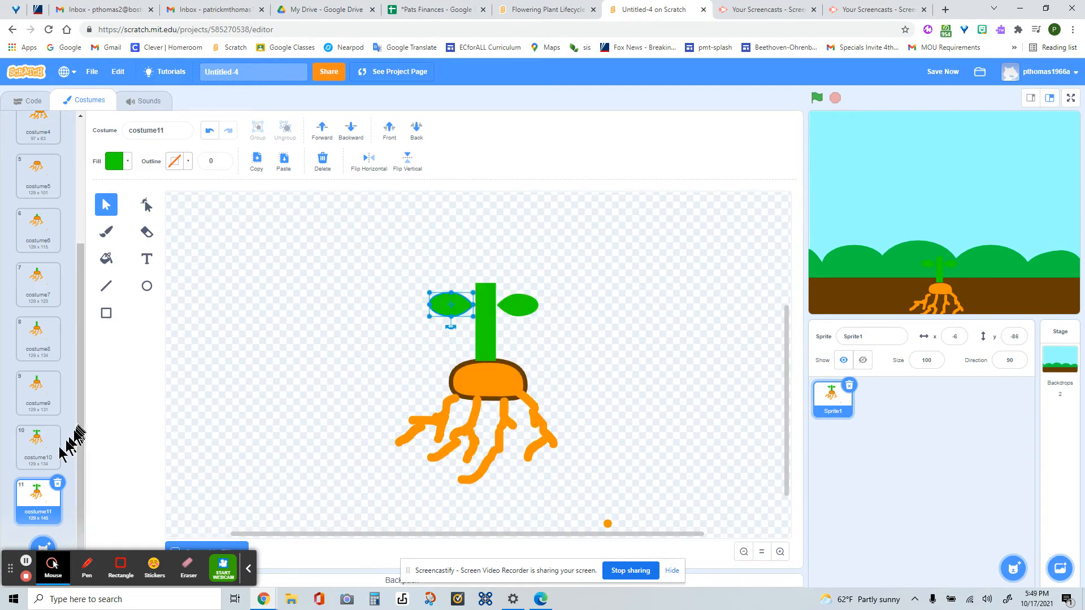
{"action": "right_click", "coordinate": [38, 507]}
{"action": "left_click", "coordinate": [50, 517]}
{"action": "left_click", "coordinate": [484, 291]}
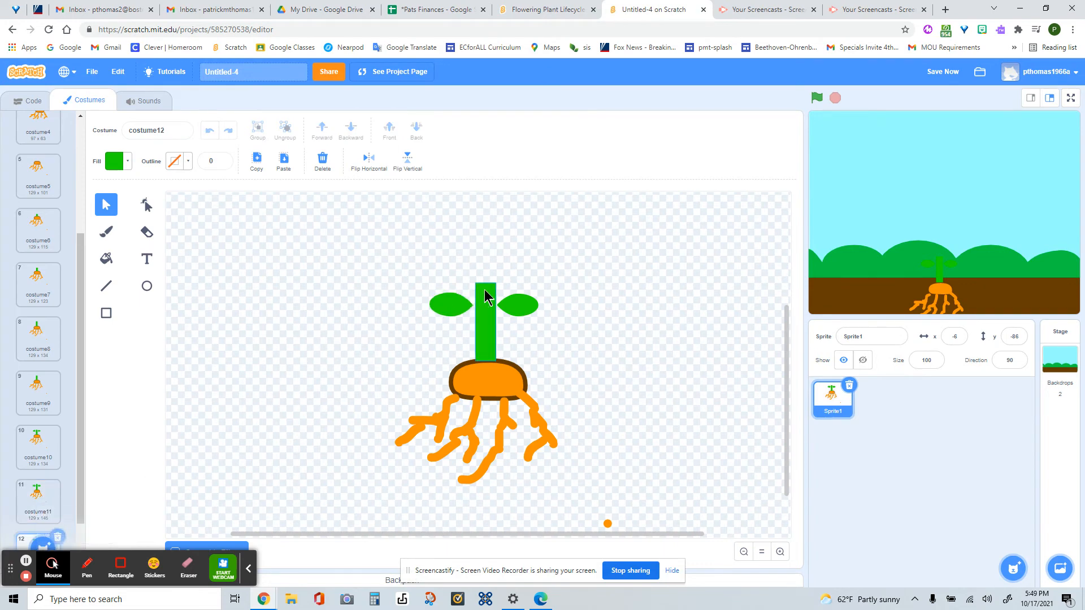
{"action": "left_click_drag", "start_coordinate": [484, 284], "coordinate": [486, 258]}
{"action": "left_click", "coordinate": [519, 297]}
{"action": "left_click_drag", "start_coordinate": [538, 294], "coordinate": [553, 285]}
{"action": "left_click", "coordinate": [441, 308]}
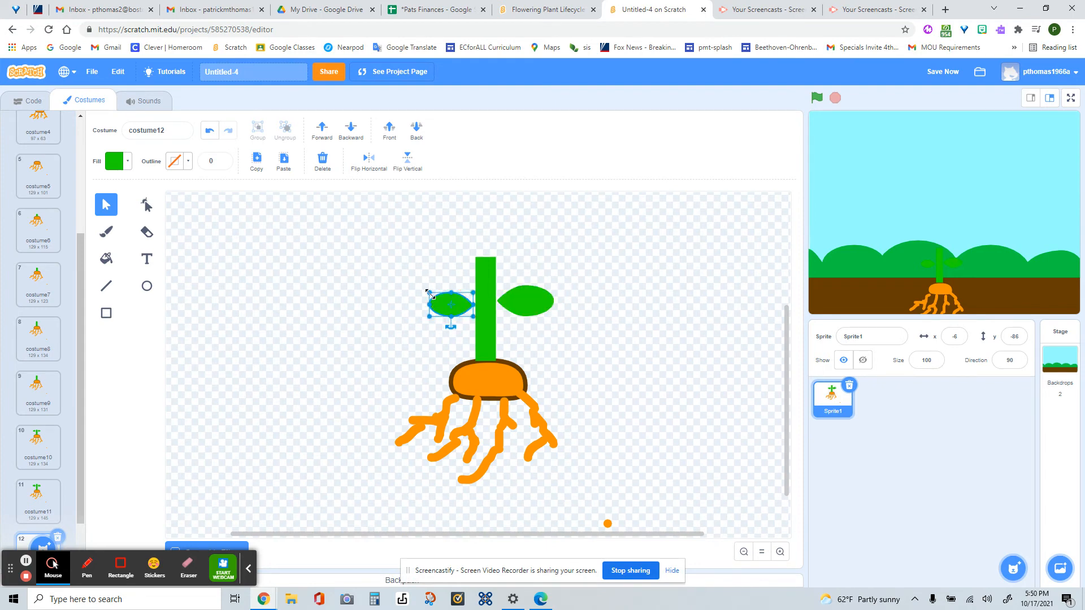
{"action": "left_click_drag", "start_coordinate": [430, 294], "coordinate": [418, 286]}
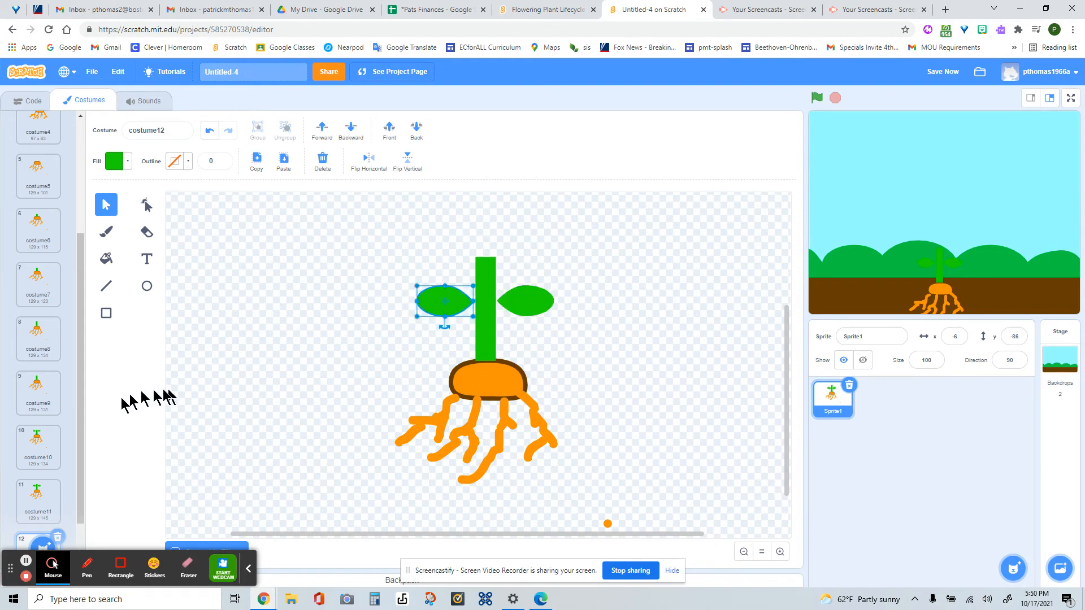
- In a duplicate of costume12, lengthen the stem upward and move both leaves higher, keeping their size
{"action": "left_click_drag", "start_coordinate": [83, 451], "coordinate": [65, 531]}
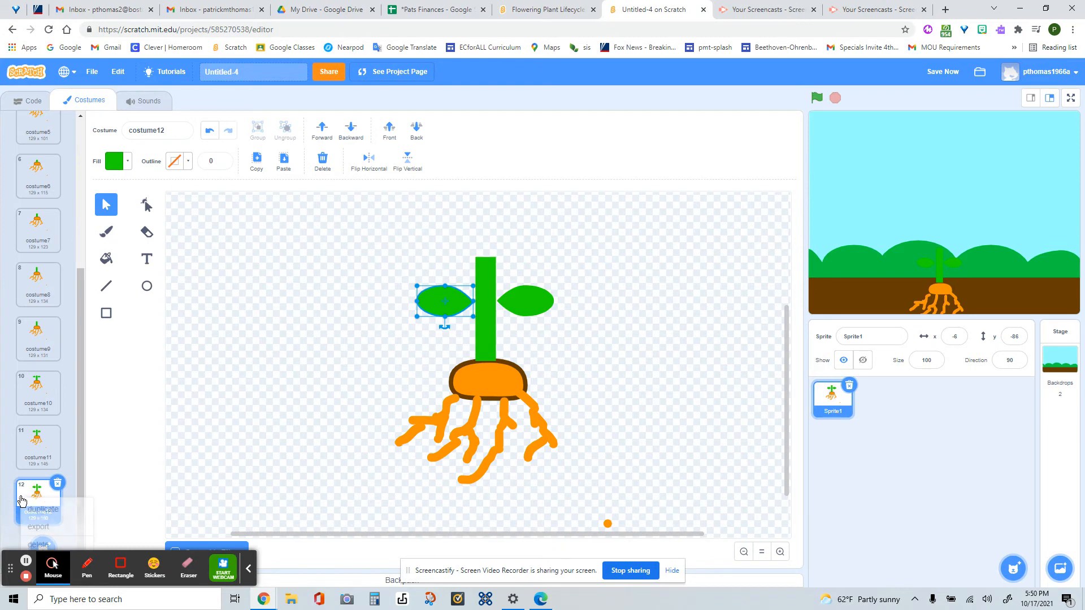
{"action": "right_click", "coordinate": [20, 505]}
{"action": "left_click", "coordinate": [40, 510]}
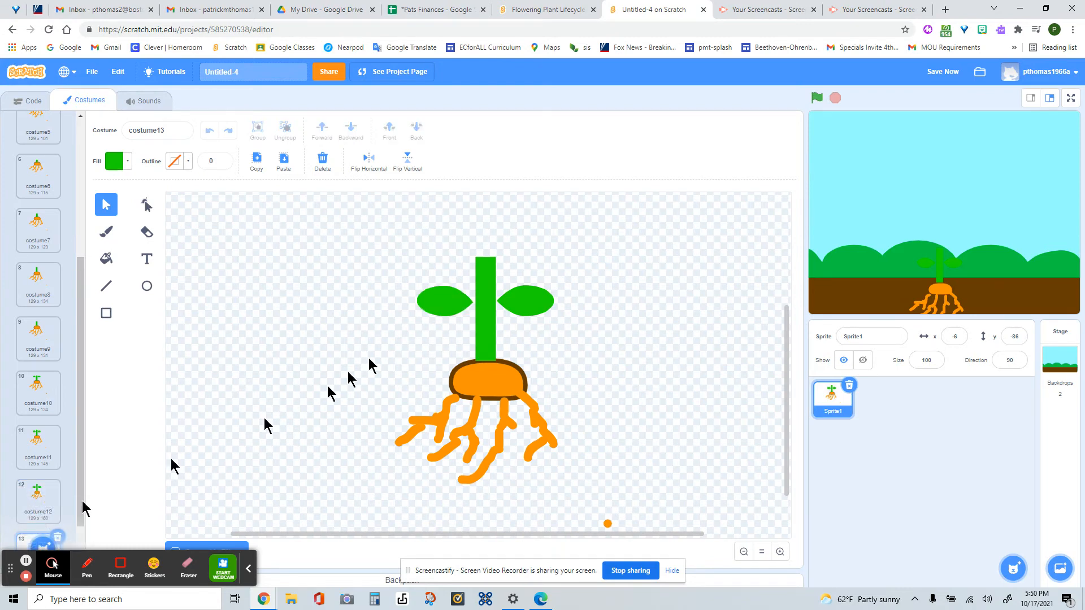
{"action": "left_click", "coordinate": [487, 289]}
{"action": "left_click_drag", "start_coordinate": [486, 257], "coordinate": [486, 228]}
{"action": "left_click_drag", "start_coordinate": [529, 294], "coordinate": [528, 273]}
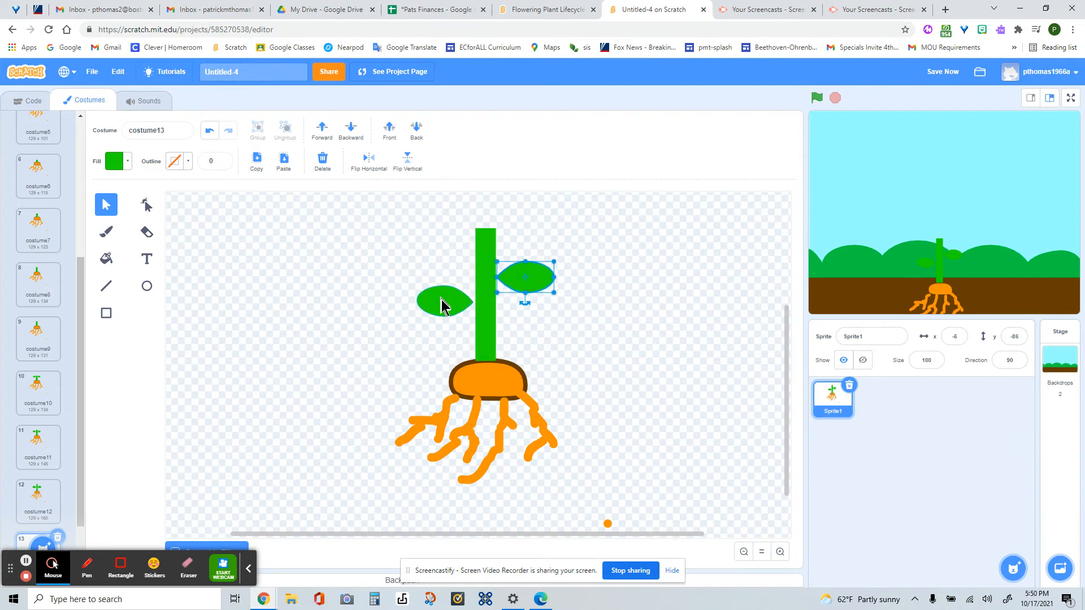
{"action": "left_click_drag", "start_coordinate": [443, 300], "coordinate": [443, 281]}
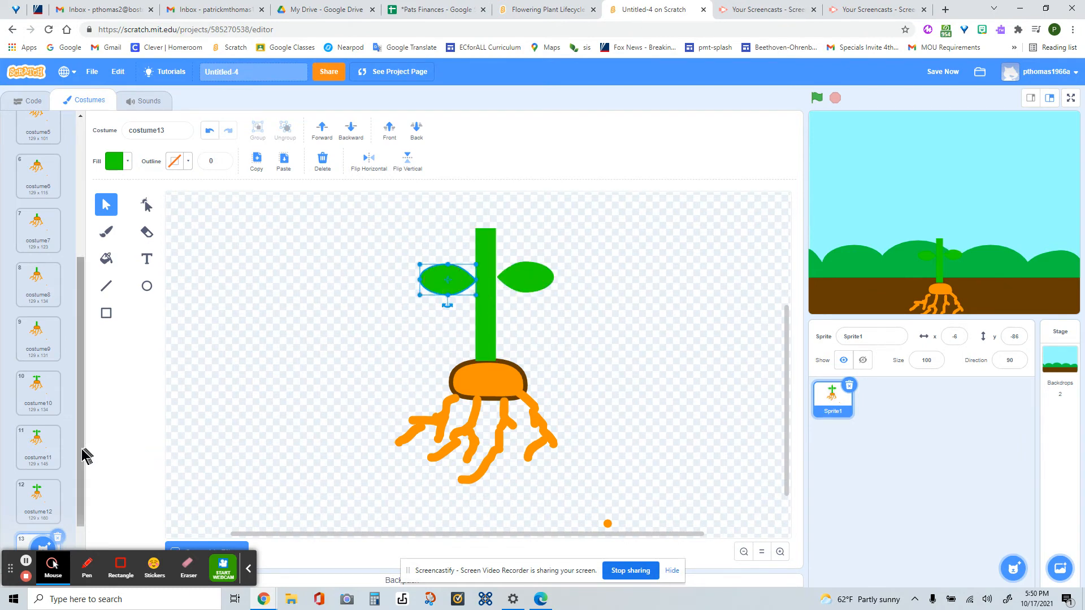
- In a duplicate of costume13, enlarge both leaves outward and stretch the stem further upward
{"action": "left_click_drag", "start_coordinate": [81, 450], "coordinate": [82, 503]}
{"action": "right_click", "coordinate": [42, 503]}
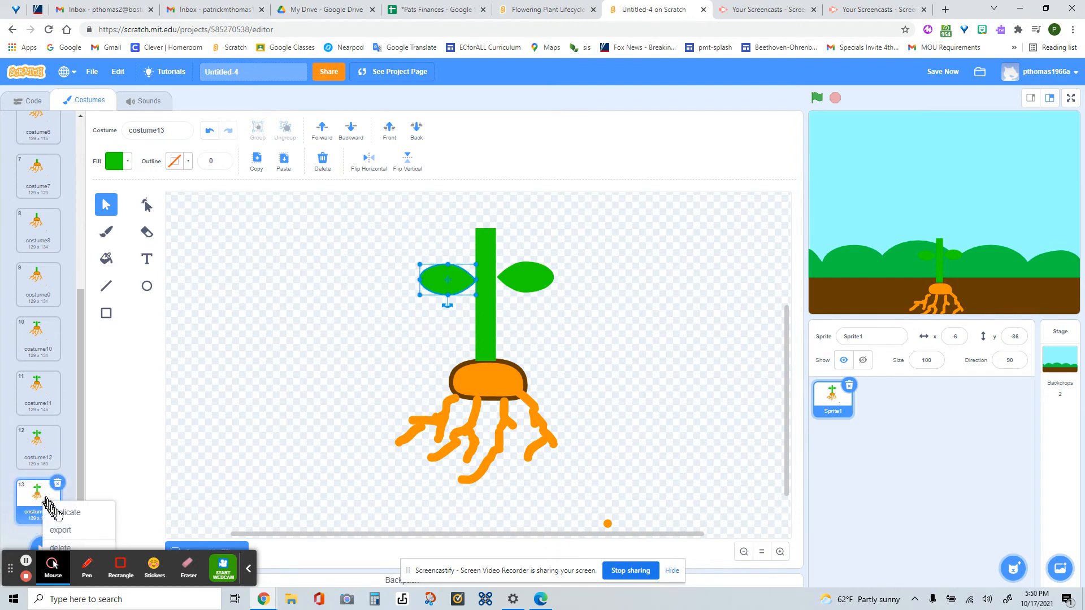
{"action": "left_click", "coordinate": [62, 510]}
{"action": "left_click", "coordinate": [538, 278]}
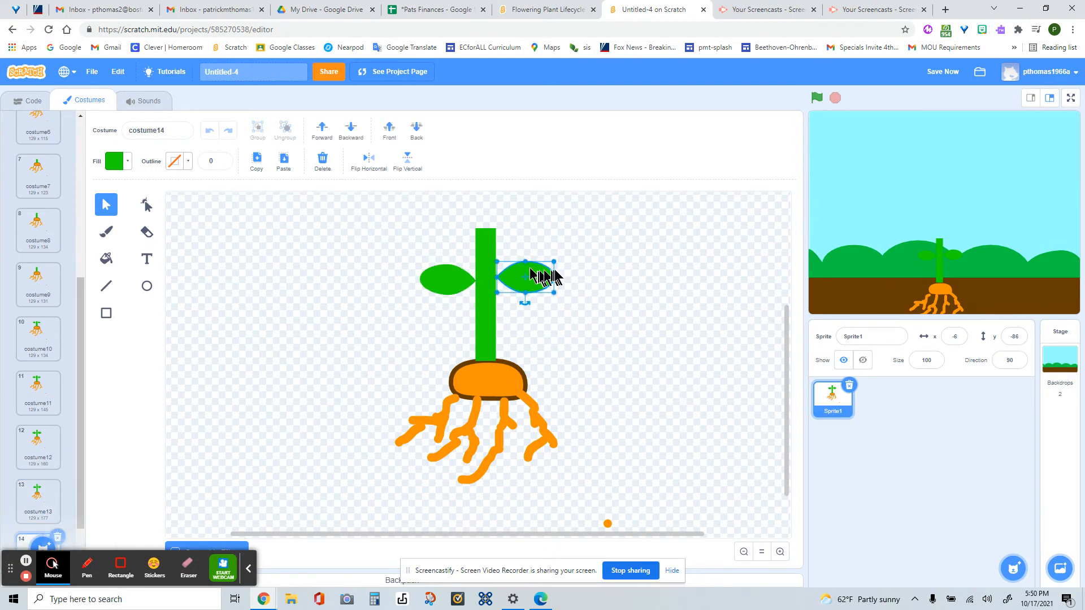
{"action": "left_click_drag", "start_coordinate": [555, 261], "coordinate": [571, 253]}
{"action": "left_click", "coordinate": [435, 275]}
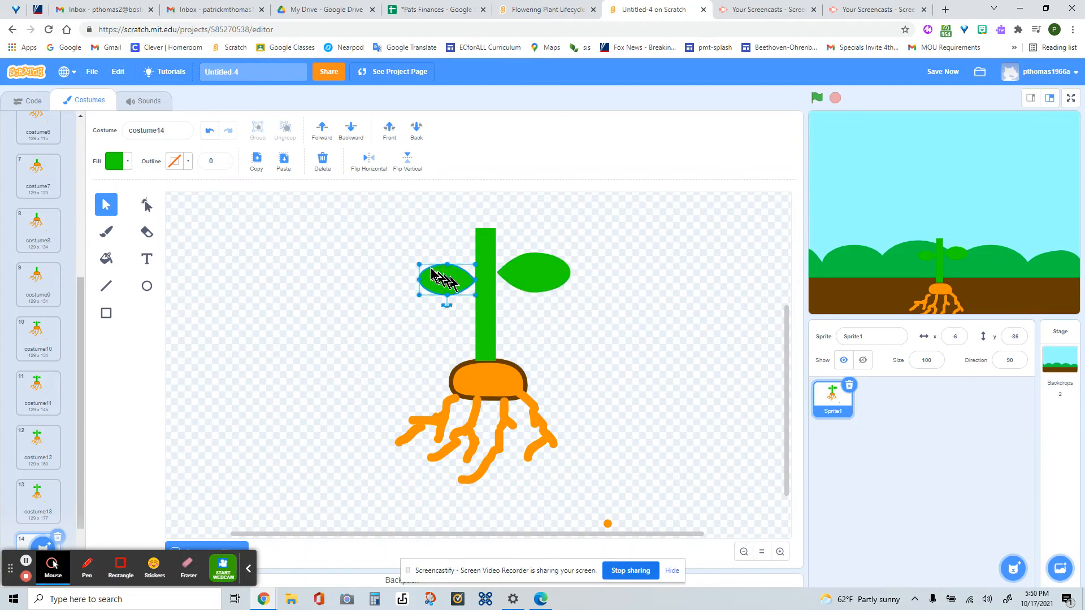
{"action": "left_click_drag", "start_coordinate": [422, 266], "coordinate": [413, 256]}
{"action": "left_click", "coordinate": [485, 243]}
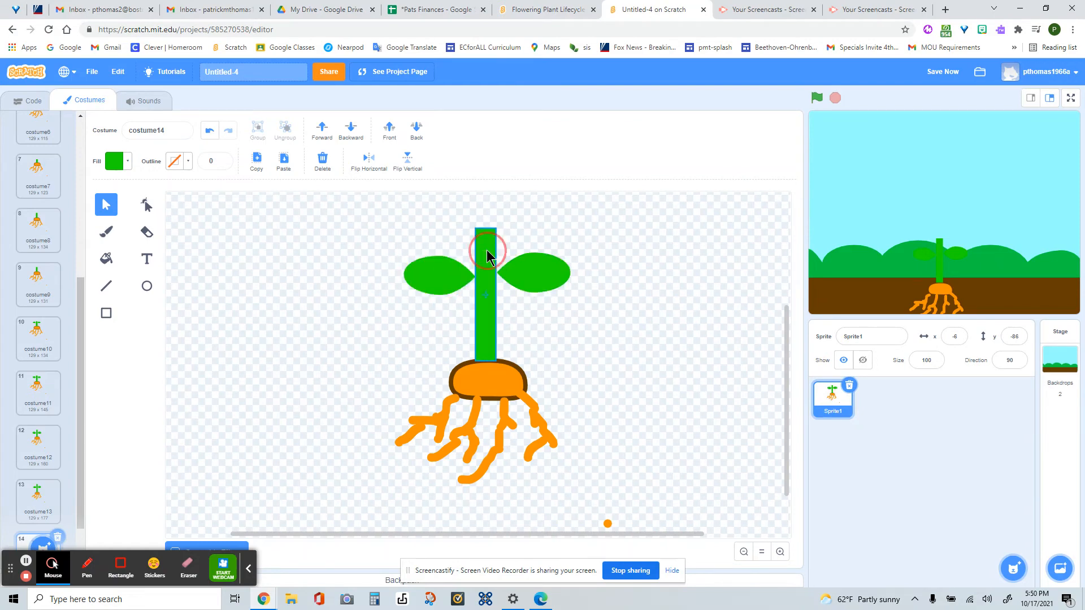
{"action": "left_click_drag", "start_coordinate": [485, 230], "coordinate": [487, 197]}
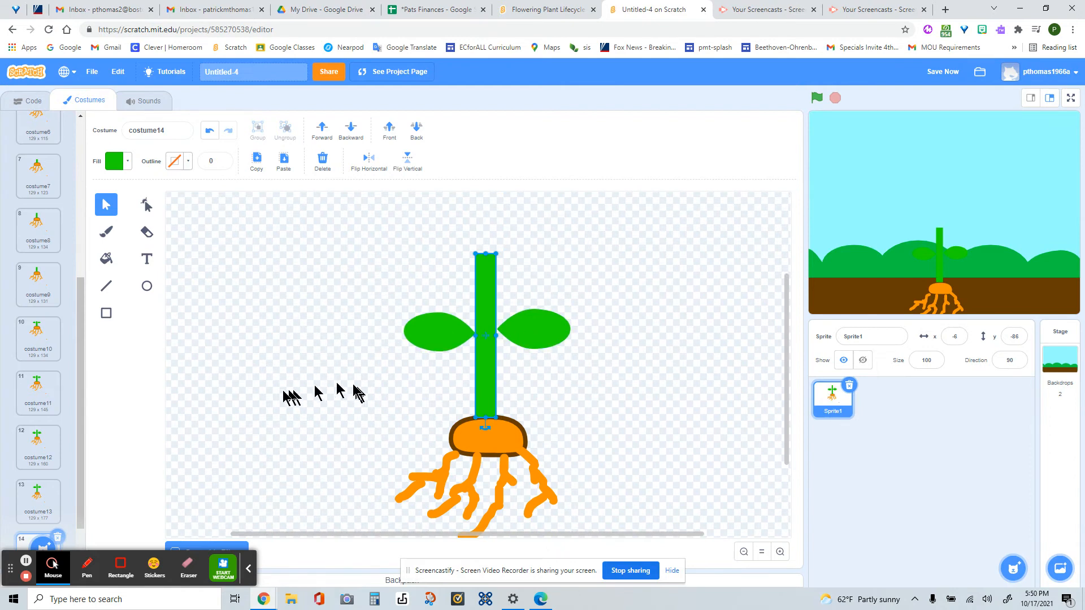
- In a duplicate of costume14, move both leaves higher on the stem and stretch the stem further upward
{"action": "scroll", "coordinate": [283, 398], "scroll_direction": "down", "scroll_amount": 1}
{"action": "scroll", "coordinate": [82, 415], "scroll_direction": "down", "scroll_amount": 1}
{"action": "left_click", "coordinate": [47, 510]}
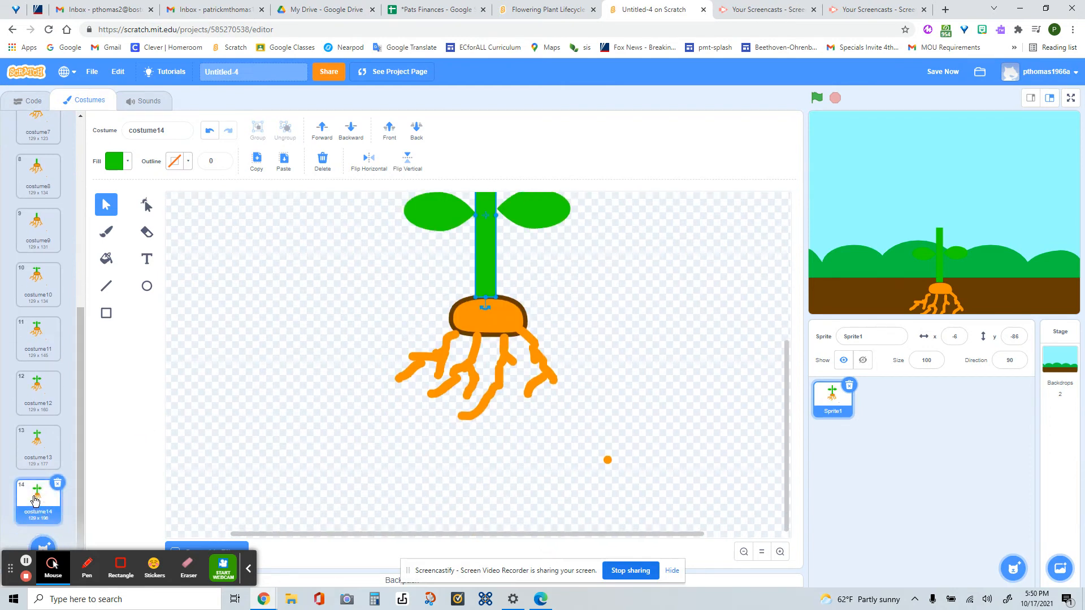
{"action": "right_click", "coordinate": [35, 500]}
{"action": "left_click", "coordinate": [50, 511]}
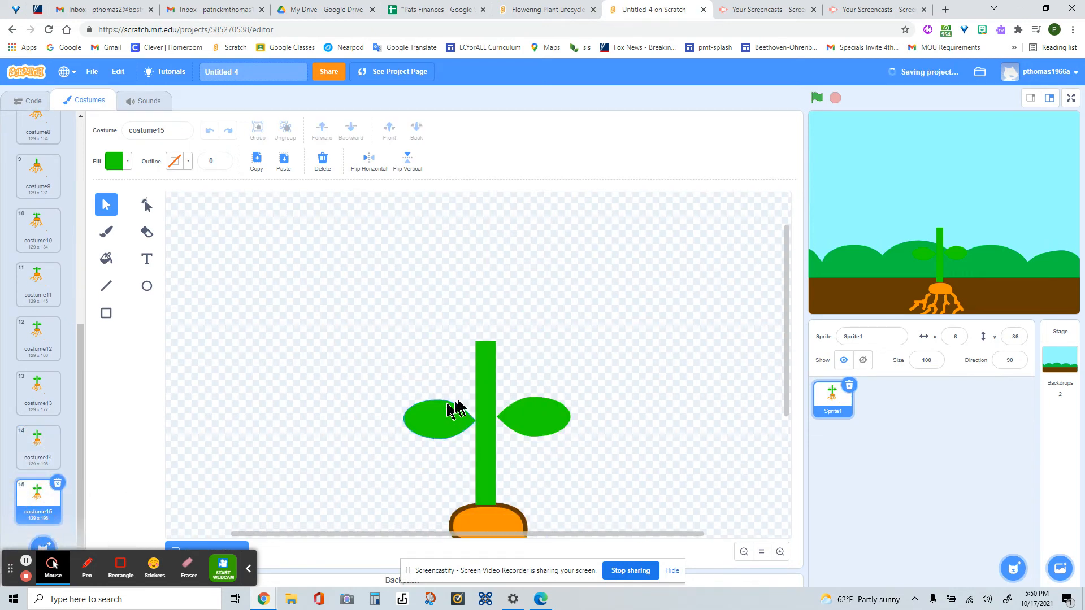
{"action": "left_click_drag", "start_coordinate": [523, 418], "coordinate": [530, 398]}
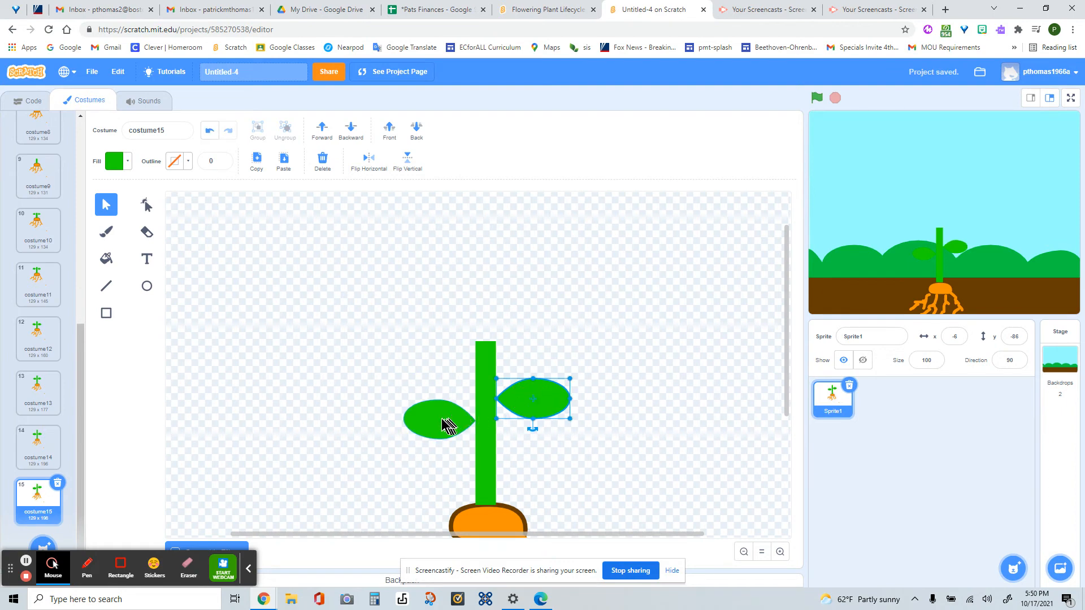
{"action": "left_click_drag", "start_coordinate": [443, 424], "coordinate": [443, 400]}
{"action": "left_click", "coordinate": [482, 365]}
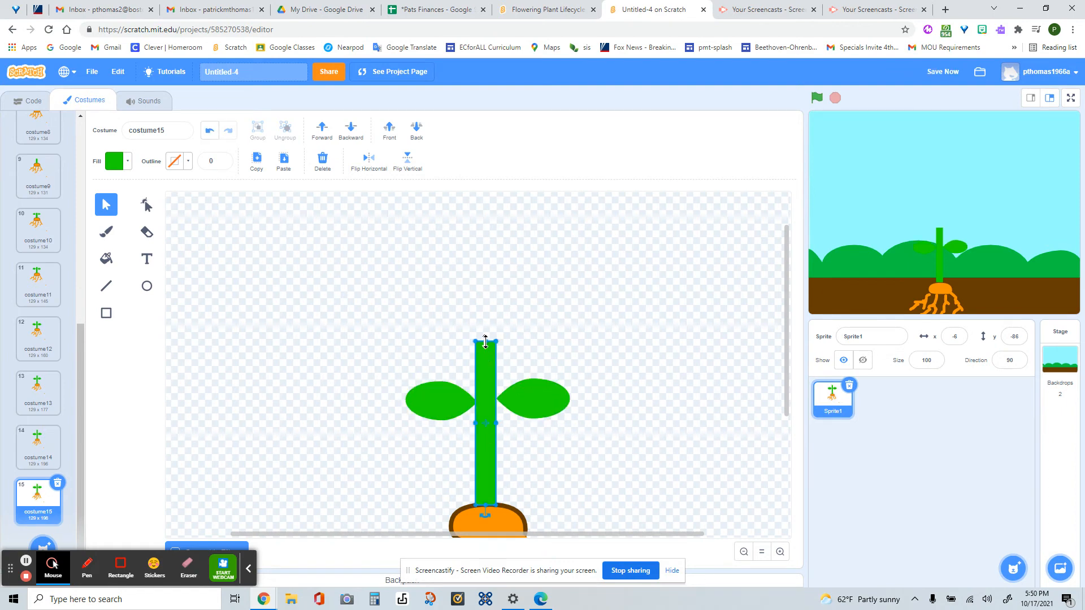
{"action": "left_click_drag", "start_coordinate": [485, 342], "coordinate": [489, 308]}
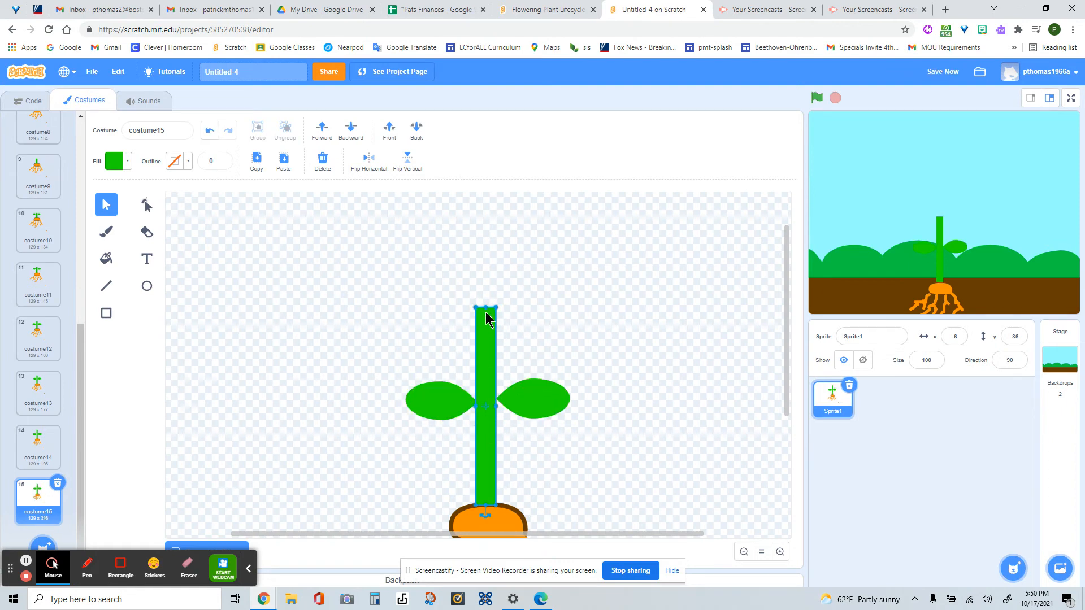
{"action": "left_click_drag", "start_coordinate": [83, 376], "coordinate": [78, 479]}
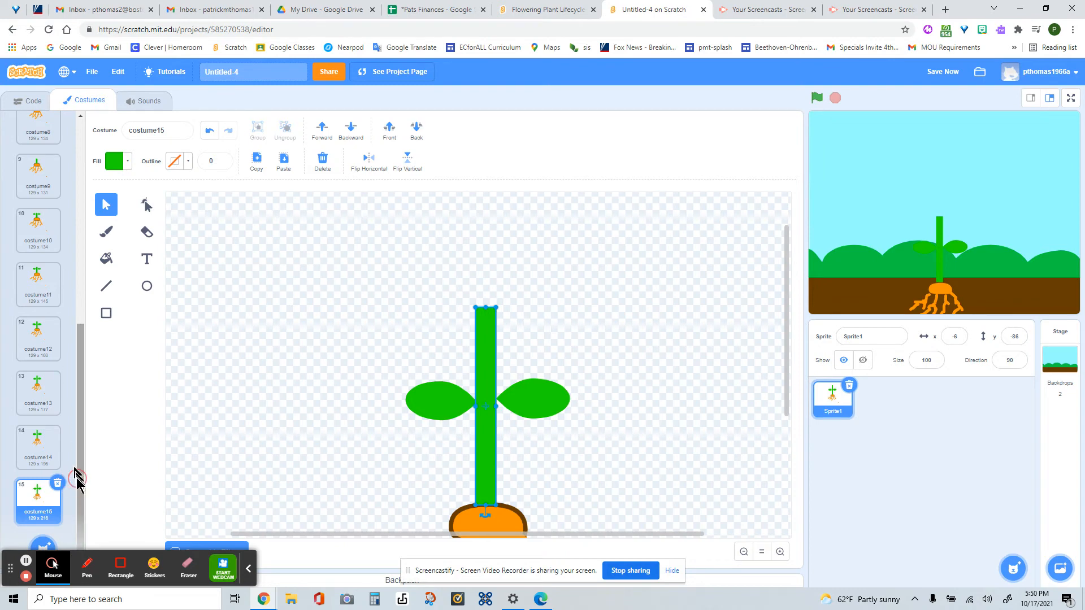
- Duplicate costume15 and draw a small green circle with a black outline of width 1 beside the plant
{"action": "right_click", "coordinate": [45, 503]}
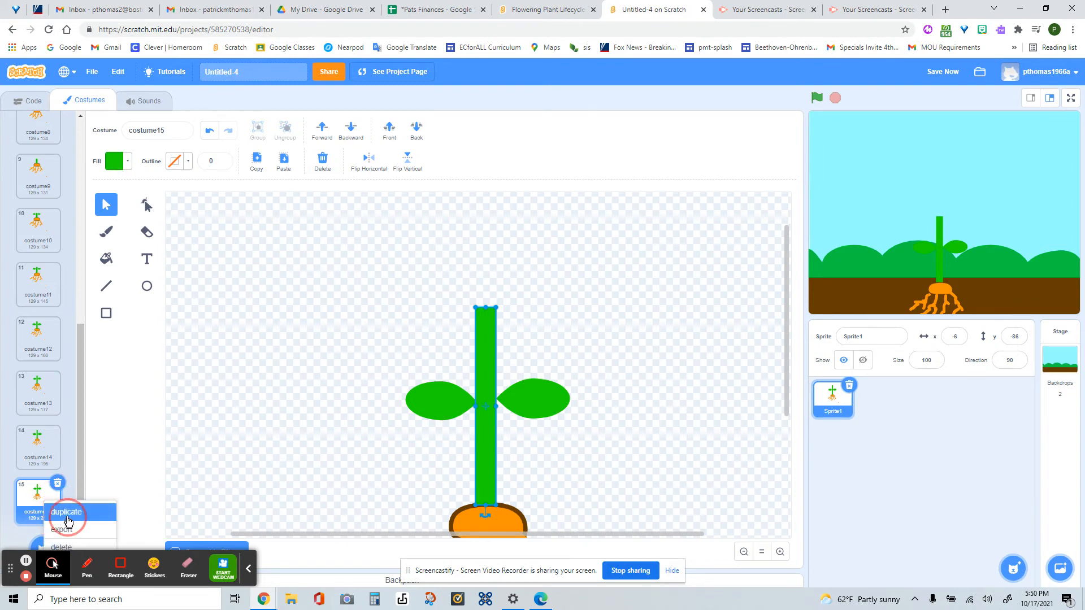
{"action": "left_click", "coordinate": [66, 513]}
{"action": "left_click", "coordinate": [148, 287]}
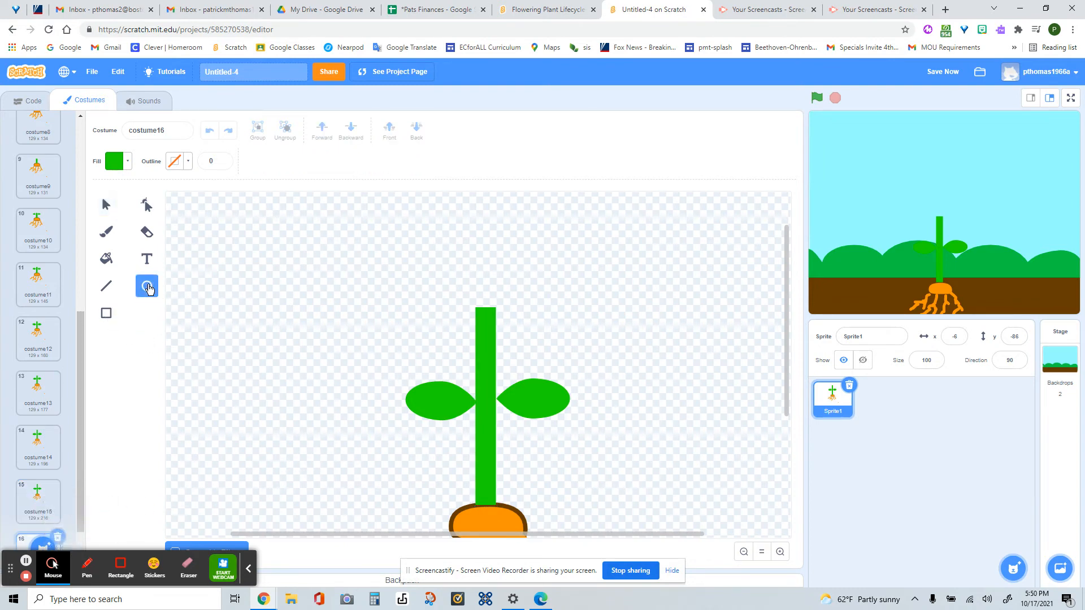
{"action": "mouse_move", "coordinate": [265, 271]}
{"action": "left_mouse_down"}
{"action": "mouse_move", "coordinate": [300, 311]}
{"action": "mouse_move", "coordinate": [287, 293]}
{"action": "left_mouse_up"}
{"action": "left_click", "coordinate": [187, 165]}
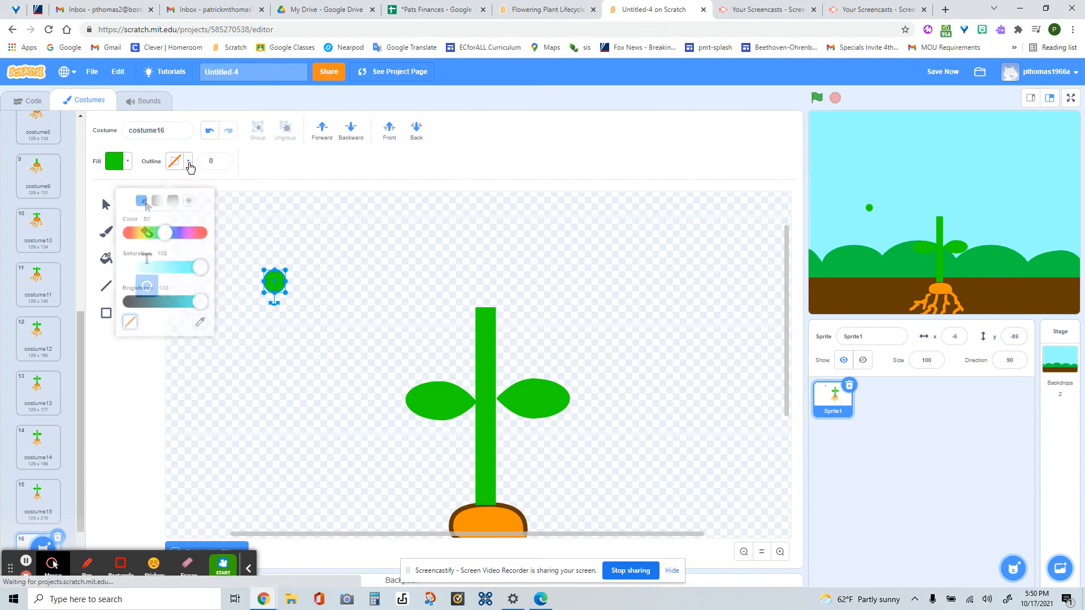
{"action": "left_click", "coordinate": [131, 293]}
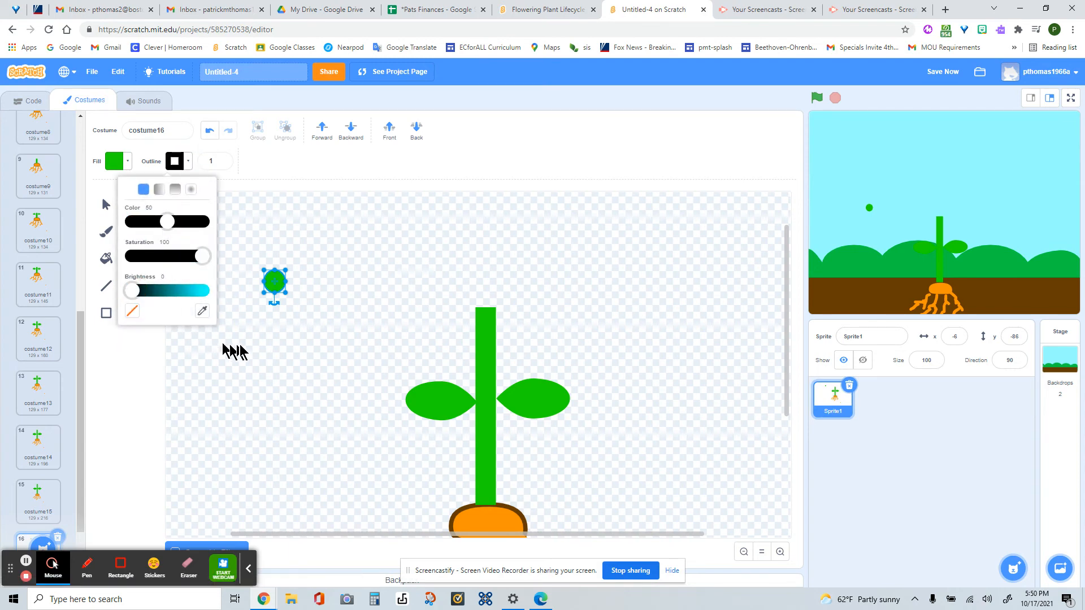
- Place the small green circle on top of the stem as a flower bud
{"action": "left_click_drag", "start_coordinate": [275, 287], "coordinate": [401, 297]}
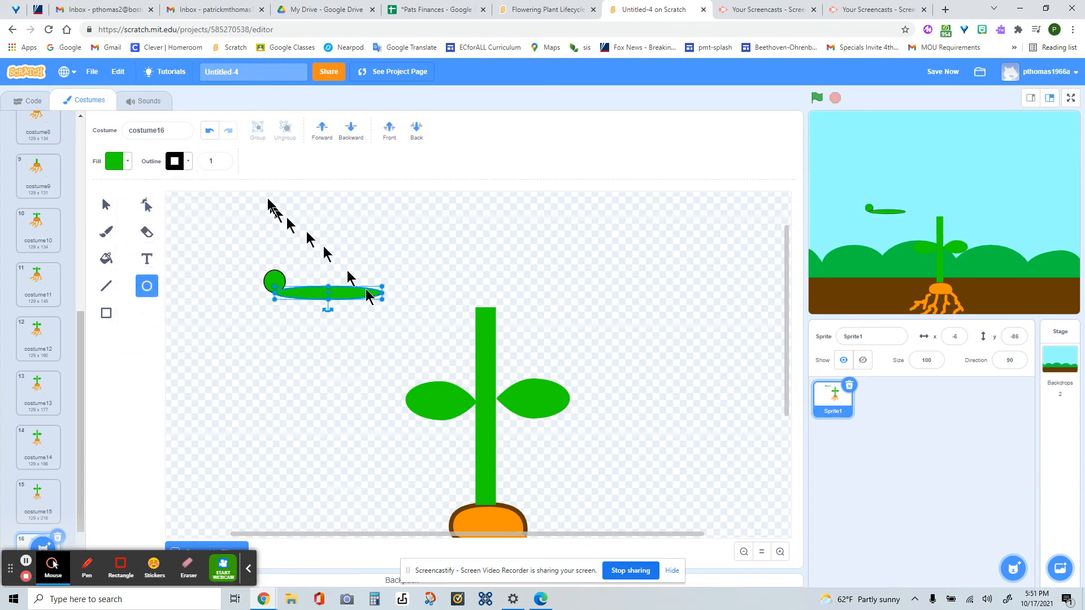
{"action": "left_click", "coordinate": [210, 131]}
{"action": "left_click", "coordinate": [105, 205]}
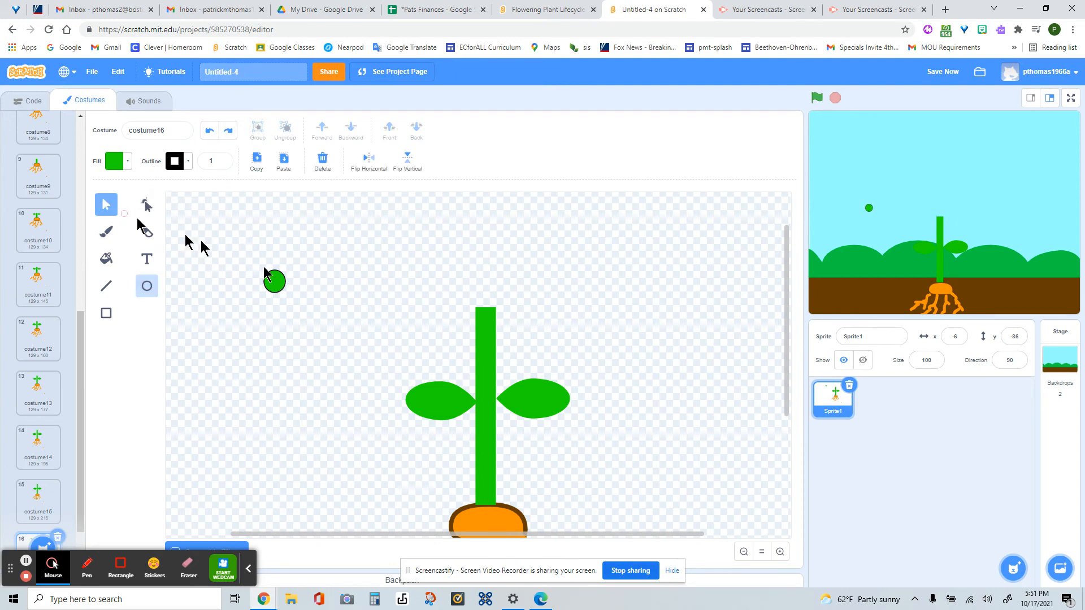
{"action": "left_click_drag", "start_coordinate": [276, 283], "coordinate": [487, 304]}
{"action": "left_click", "coordinate": [354, 341]}
{"action": "scroll", "coordinate": [346, 332], "scroll_direction": "down", "scroll_amount": 5}
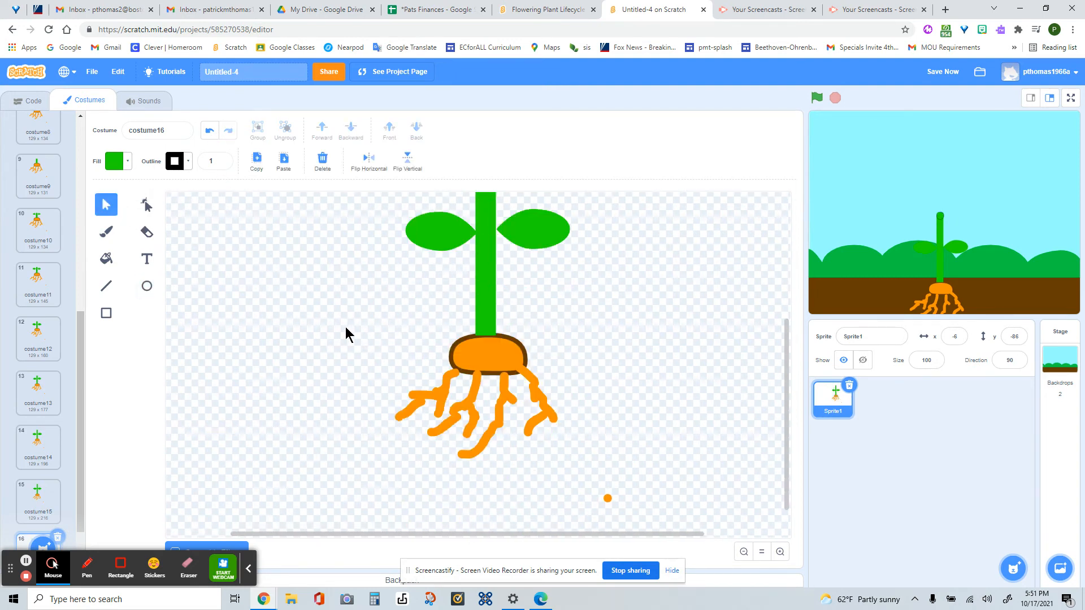
{"action": "scroll", "coordinate": [344, 337], "scroll_direction": "up", "scroll_amount": 3}
- Duplicate costume16 and slightly enlarge the green bud at the stem's tip
{"action": "left_click_drag", "start_coordinate": [79, 446], "coordinate": [82, 500]}
{"action": "right_click", "coordinate": [38, 503]}
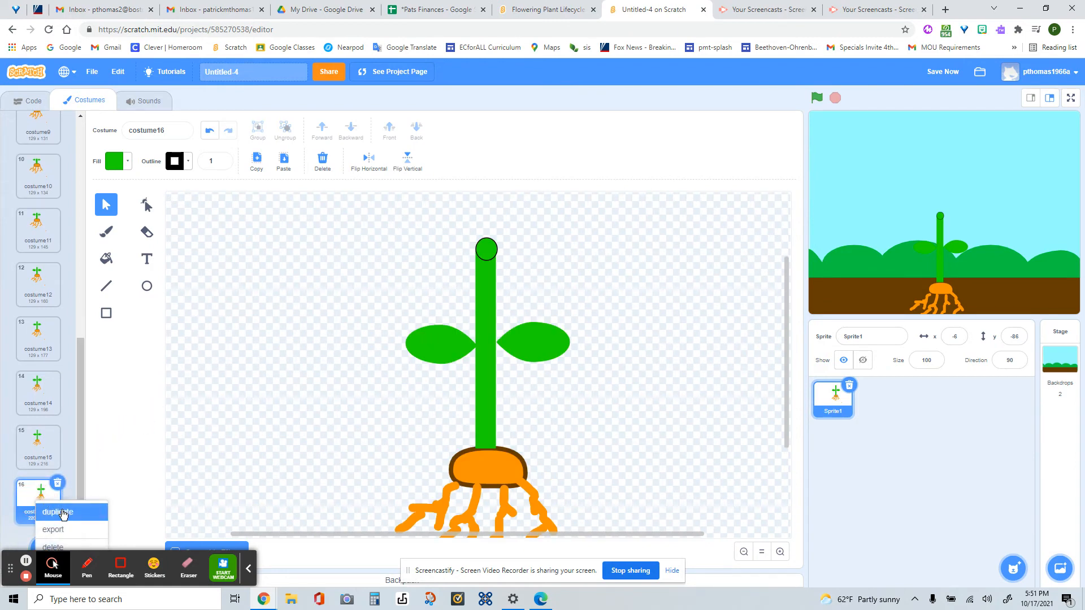
{"action": "left_click", "coordinate": [62, 512]}
{"action": "left_click", "coordinate": [484, 247]}
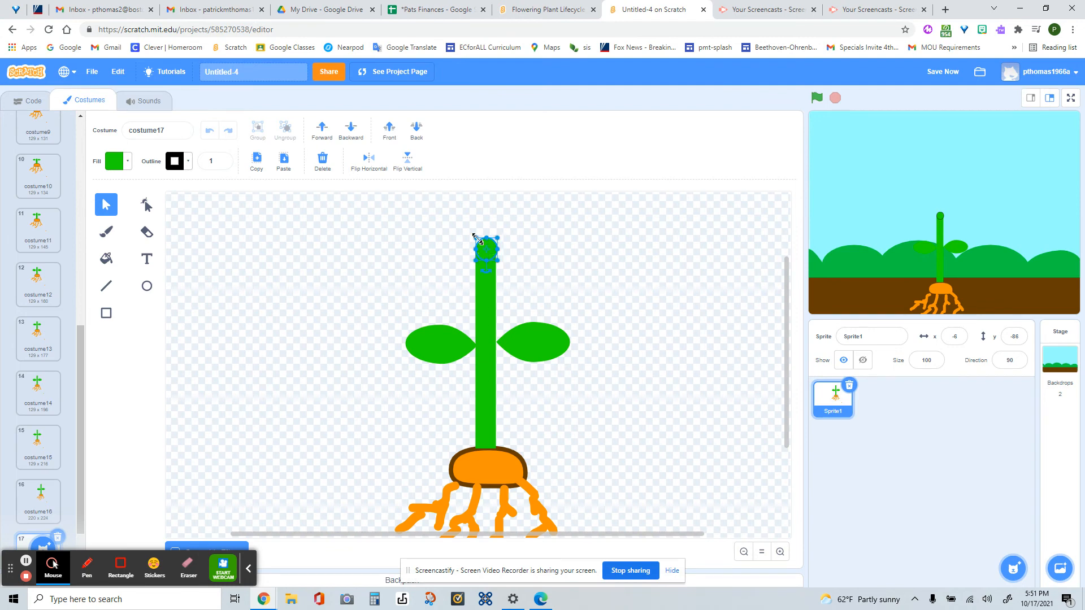
{"action": "left_click_drag", "start_coordinate": [474, 232], "coordinate": [468, 228]}
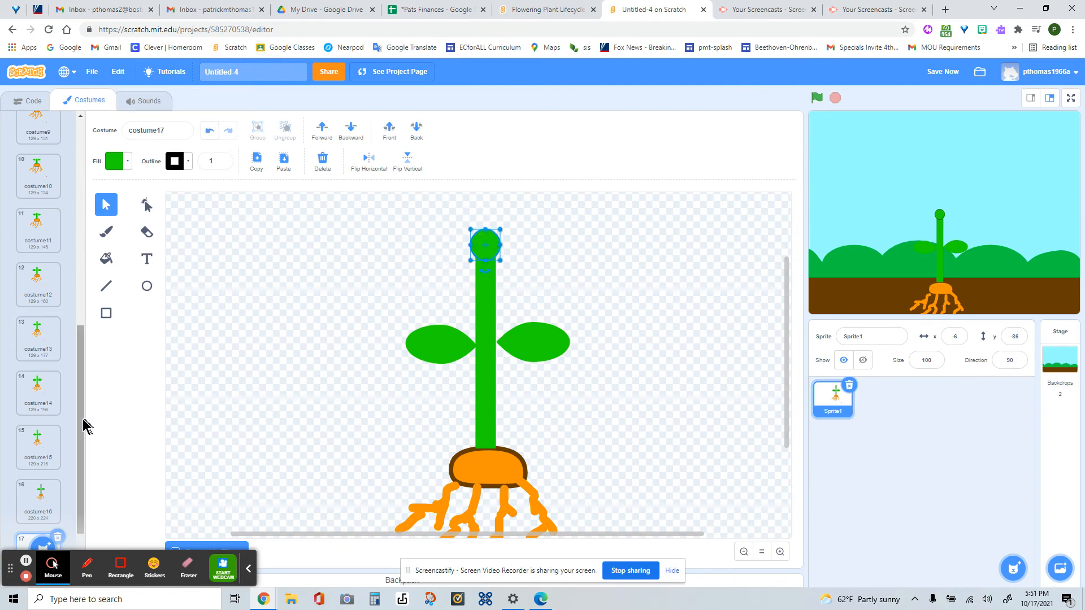
- In a duplicate of costume17, enlarge the green bud a little more and keep it centred on the stem
{"action": "left_click_drag", "start_coordinate": [80, 420], "coordinate": [79, 440]}
{"action": "right_click", "coordinate": [40, 503]}
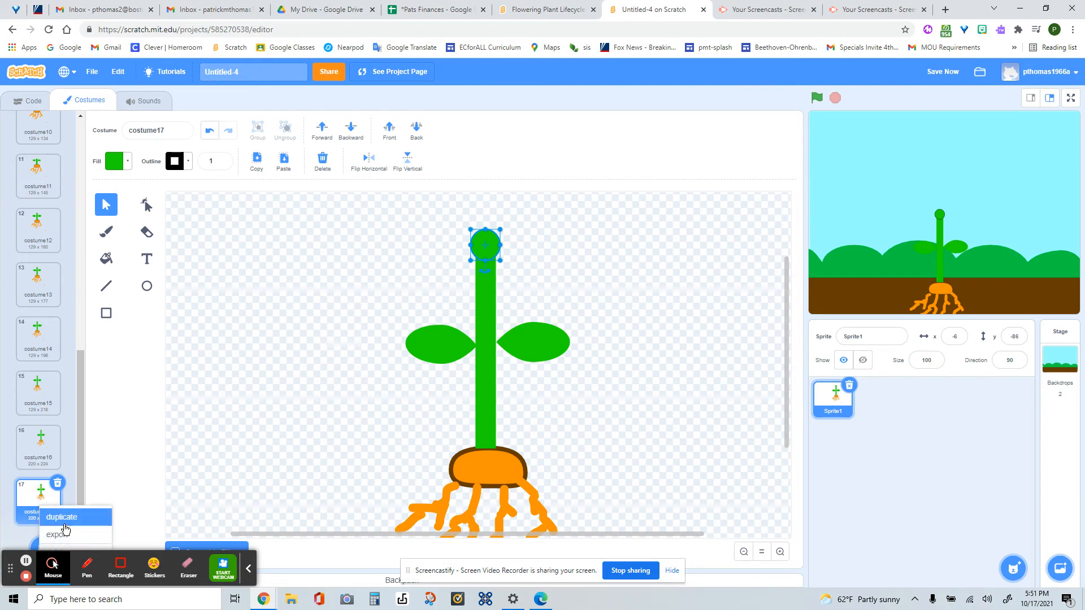
{"action": "left_click", "coordinate": [54, 515]}
{"action": "left_click", "coordinate": [479, 241]}
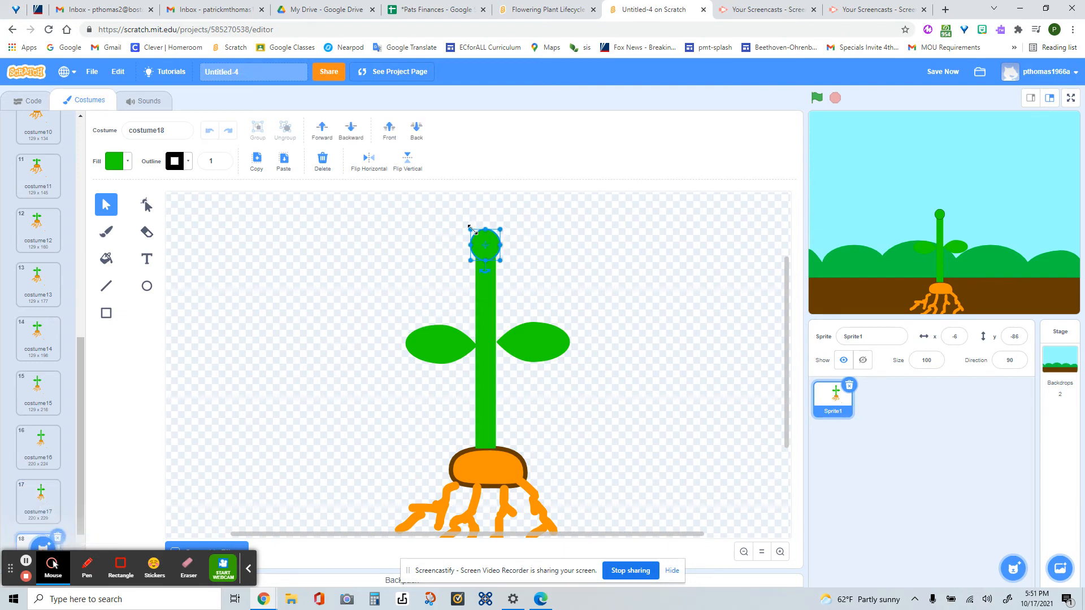
{"action": "left_click_drag", "start_coordinate": [472, 230], "coordinate": [494, 234]}
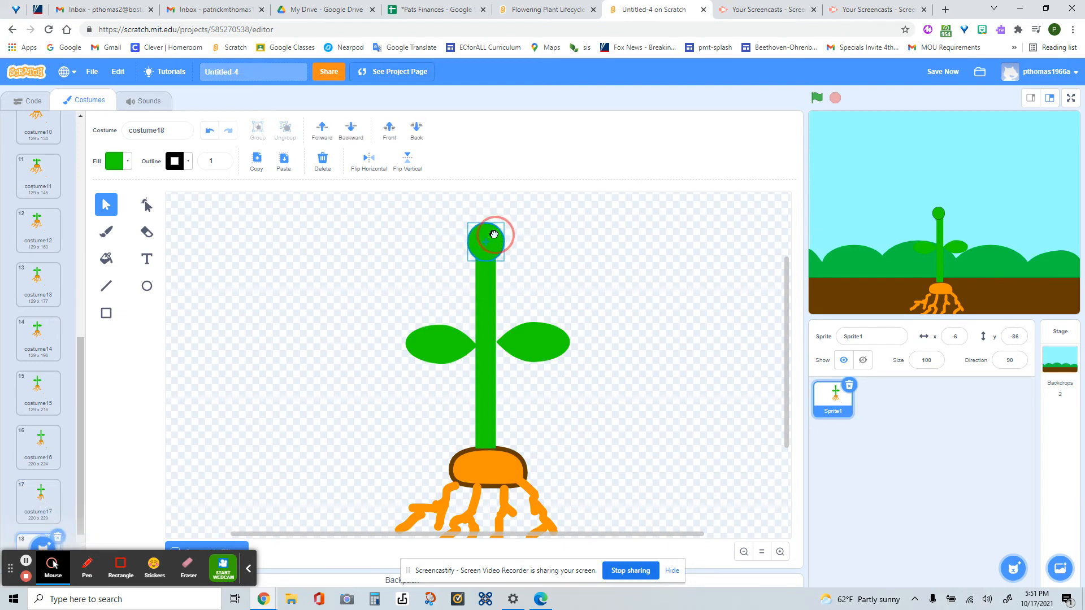
- In a duplicate of costume18, enlarge the green bud further and recentre it on top of the stem
{"action": "scroll", "coordinate": [302, 358], "scroll_direction": "down", "scroll_amount": 3}
{"action": "scroll", "coordinate": [271, 390], "scroll_direction": "up", "scroll_amount": 2}
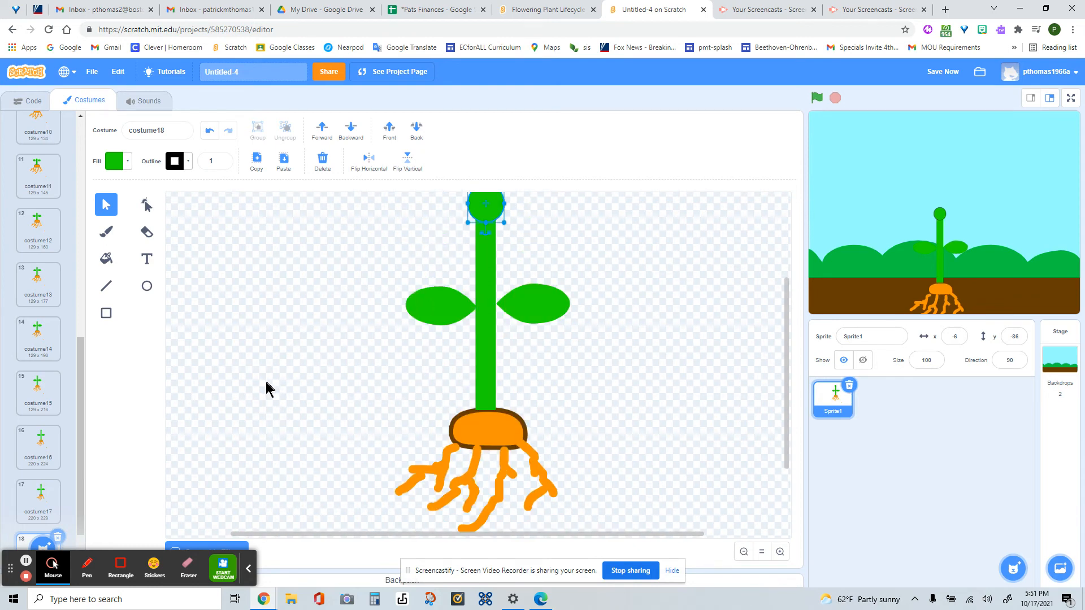
{"action": "left_click_drag", "start_coordinate": [81, 478], "coordinate": [77, 516]}
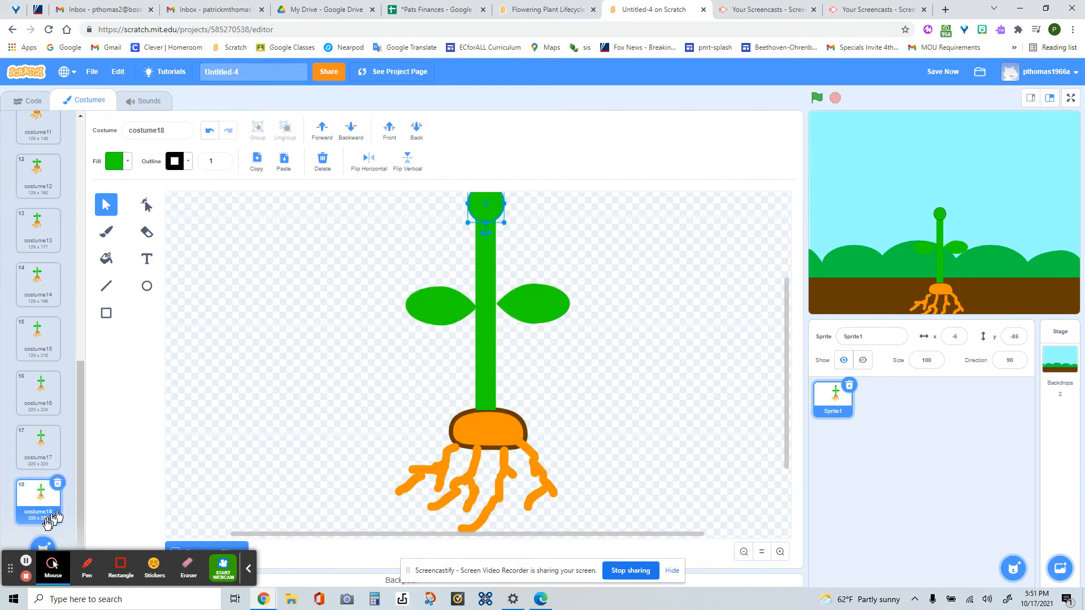
{"action": "right_click", "coordinate": [49, 511]}
{"action": "left_click", "coordinate": [56, 507]}
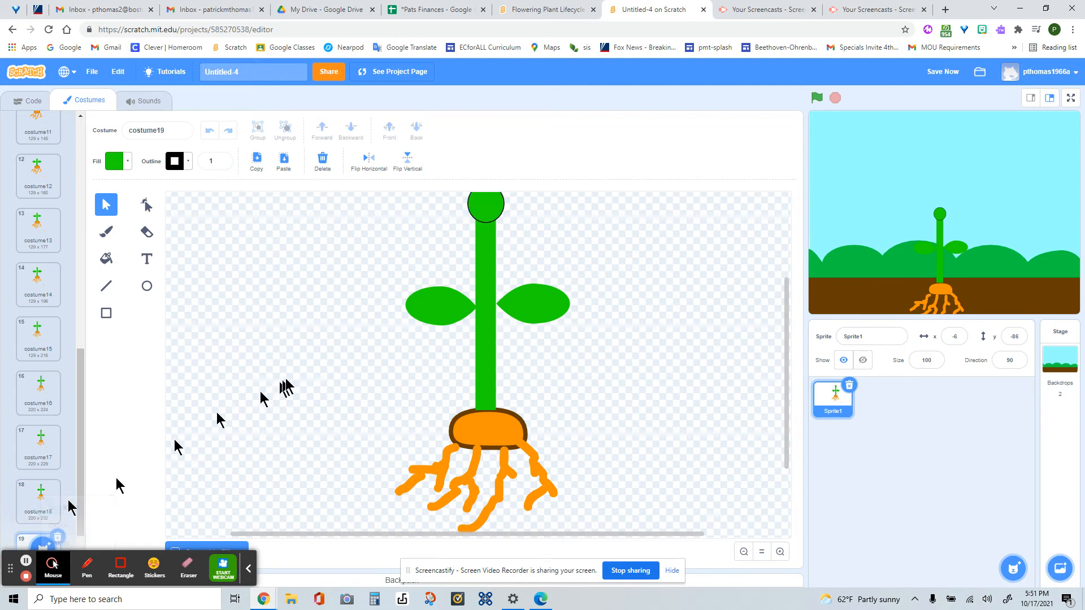
{"action": "left_click", "coordinate": [486, 355]}
{"action": "left_click_drag", "start_coordinate": [504, 335], "coordinate": [483, 343]}
{"action": "left_click", "coordinate": [394, 378]}
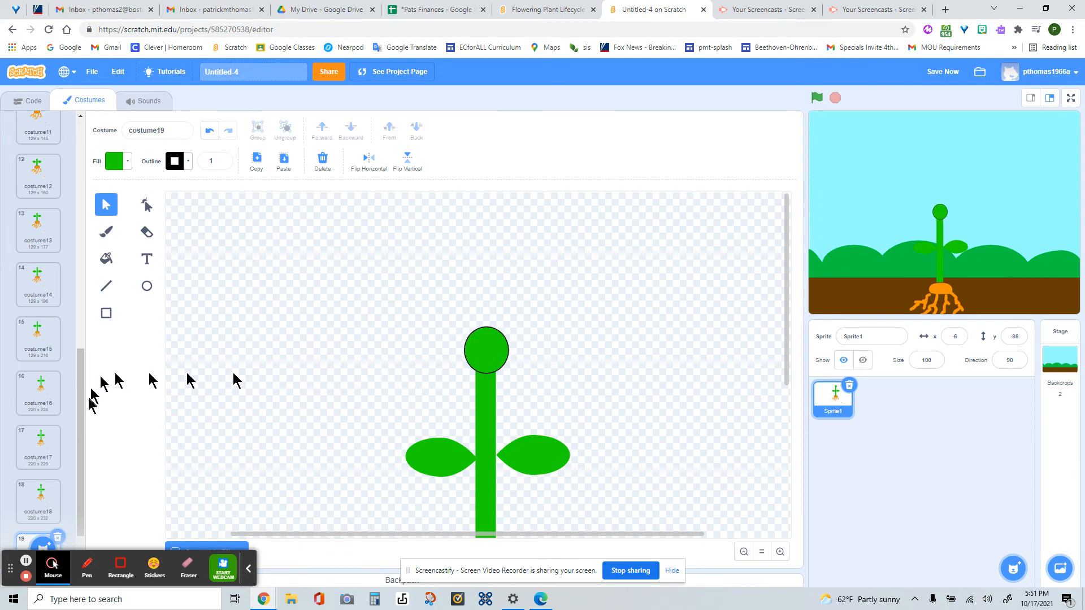
- Duplicate costume19 and draw a small red circle with a black outline of width 1 beside the plant
{"action": "left_click_drag", "start_coordinate": [82, 399], "coordinate": [72, 512]}
{"action": "right_click", "coordinate": [50, 503]}
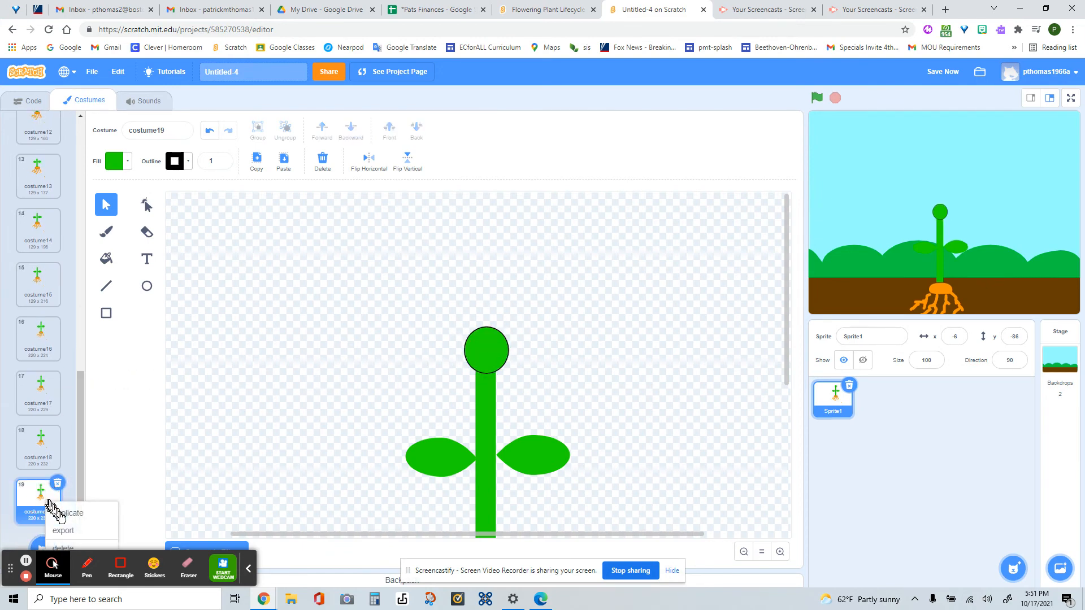
{"action": "left_click", "coordinate": [63, 512]}
{"action": "left_click", "coordinate": [149, 287]}
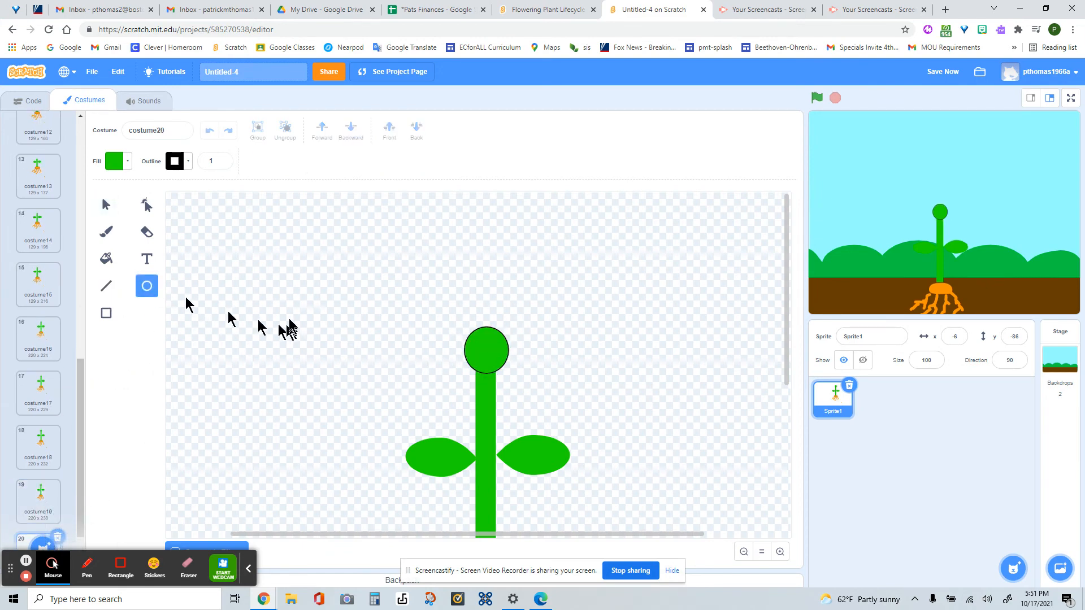
{"action": "left_click_drag", "start_coordinate": [288, 300], "coordinate": [302, 315]}
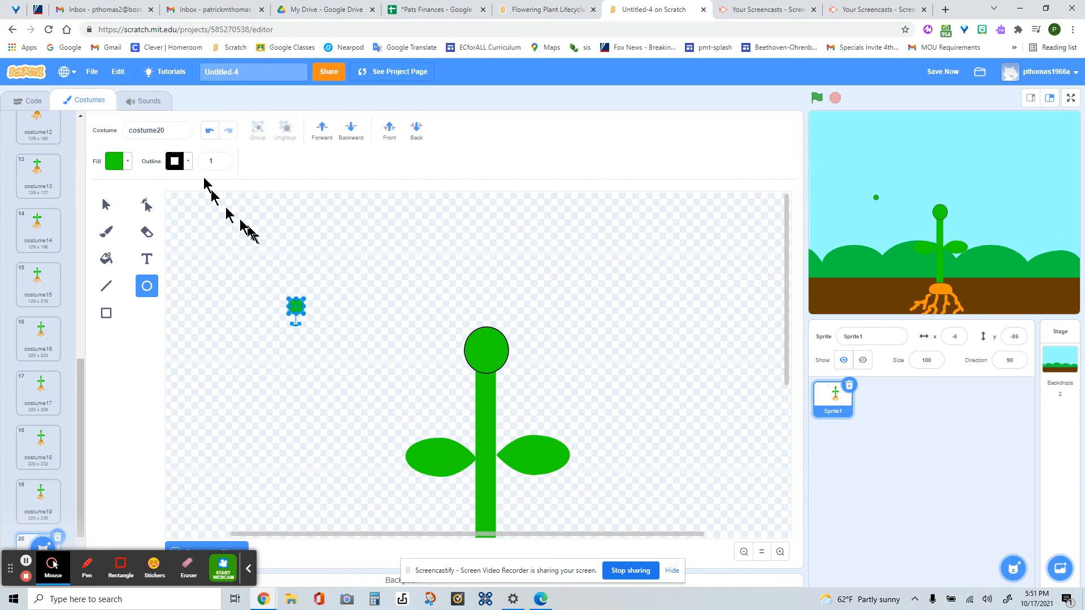
{"action": "left_click", "coordinate": [127, 163]}
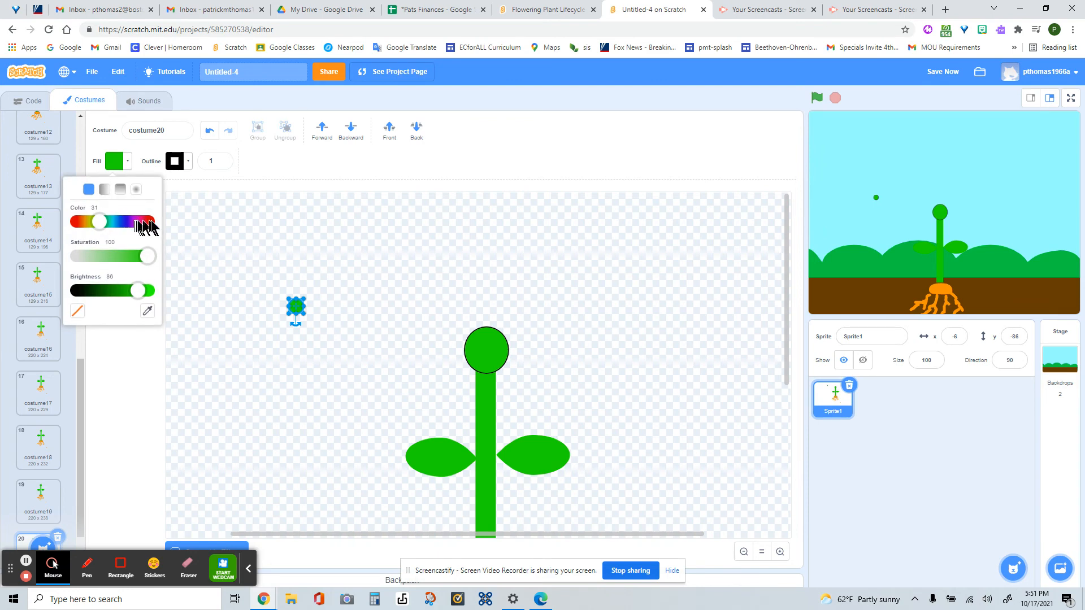
{"action": "left_click", "coordinate": [147, 221]}
{"action": "left_click", "coordinate": [287, 356]}
- Place the small red circle on the upper edge of the green bud
{"action": "left_click_drag", "start_coordinate": [297, 308], "coordinate": [444, 330]}
{"action": "left_click", "coordinate": [210, 133]}
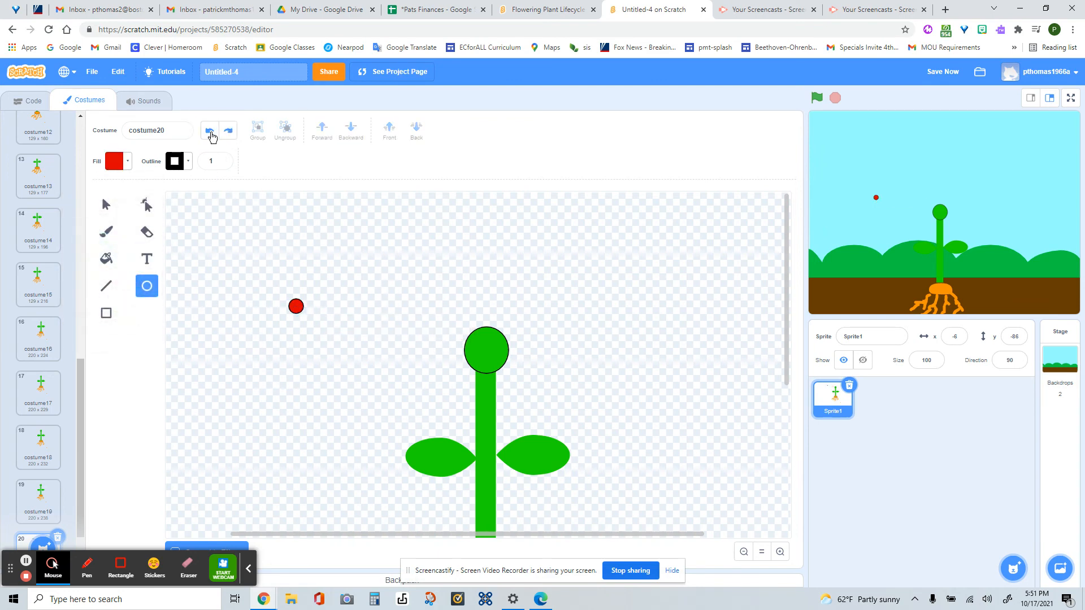
{"action": "left_click", "coordinate": [116, 203]}
{"action": "left_click_drag", "start_coordinate": [296, 306], "coordinate": [488, 332]}
- In a duplicate of costume20, slightly enlarge the red circle and centre it on the bud's upper edge
{"action": "scroll", "coordinate": [326, 364], "scroll_direction": "down", "scroll_amount": 5}
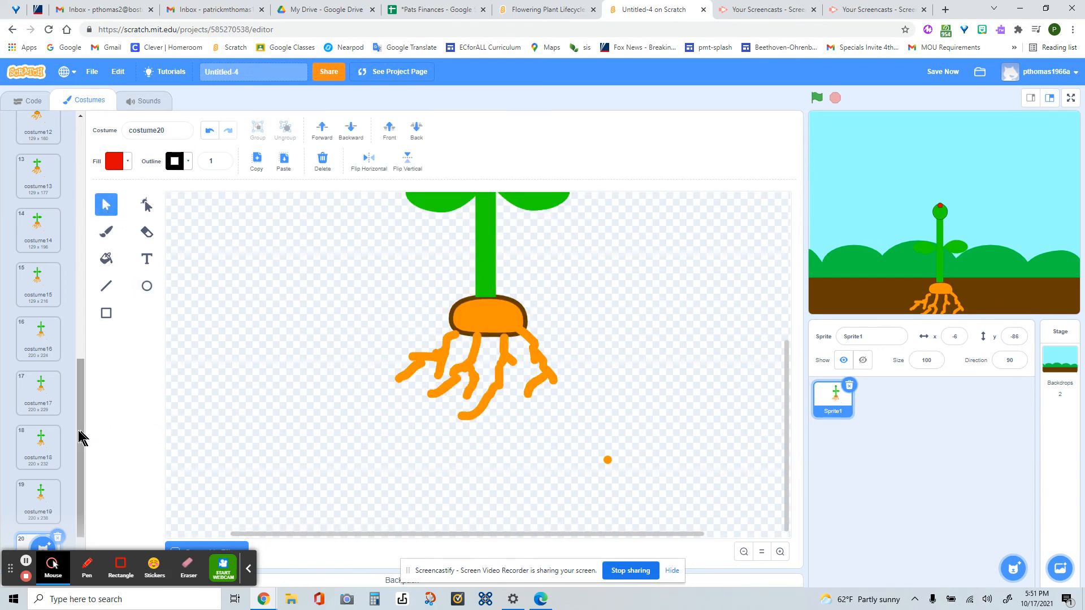
{"action": "left_click_drag", "start_coordinate": [79, 431], "coordinate": [75, 511]}
{"action": "right_click", "coordinate": [35, 503]}
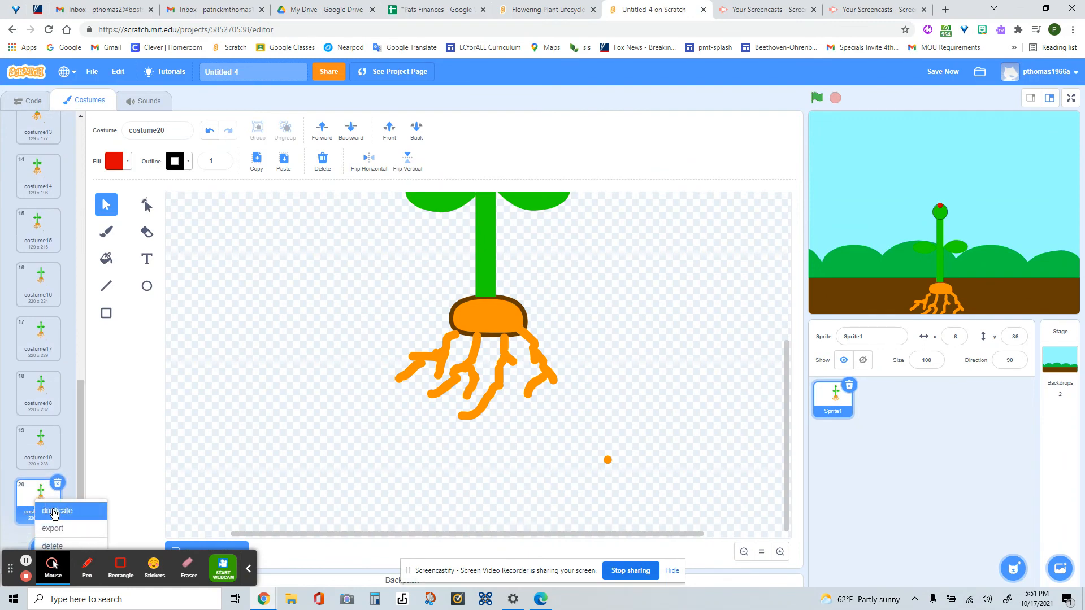
{"action": "left_click", "coordinate": [50, 511]}
{"action": "scroll", "coordinate": [269, 376], "scroll_direction": "up", "scroll_amount": 5}
{"action": "left_click", "coordinate": [485, 331]}
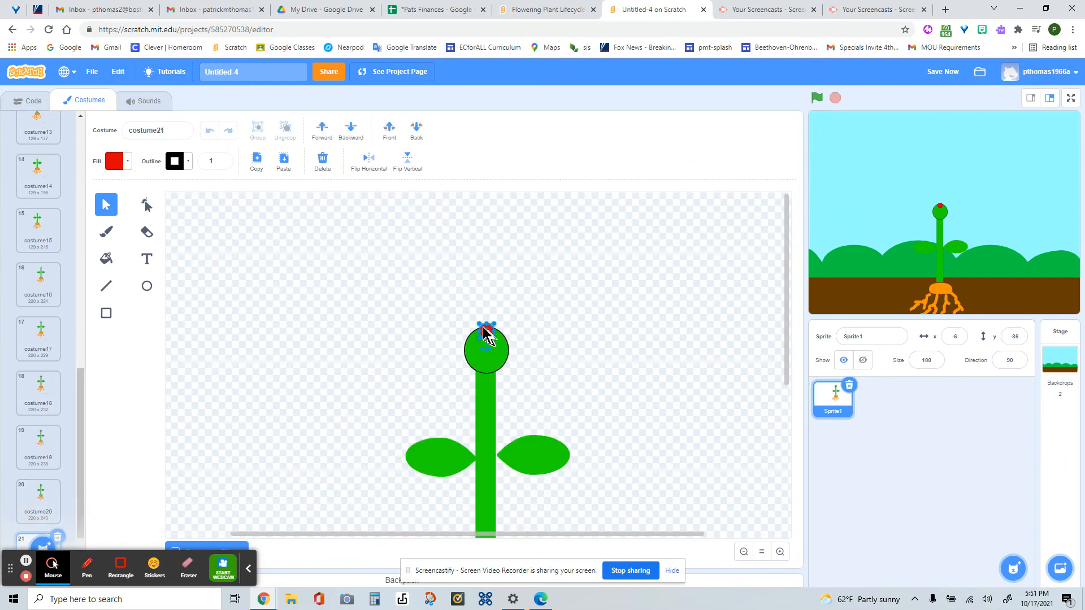
{"action": "left_click_drag", "start_coordinate": [481, 325], "coordinate": [495, 325]}
{"action": "left_click", "coordinate": [487, 323]}
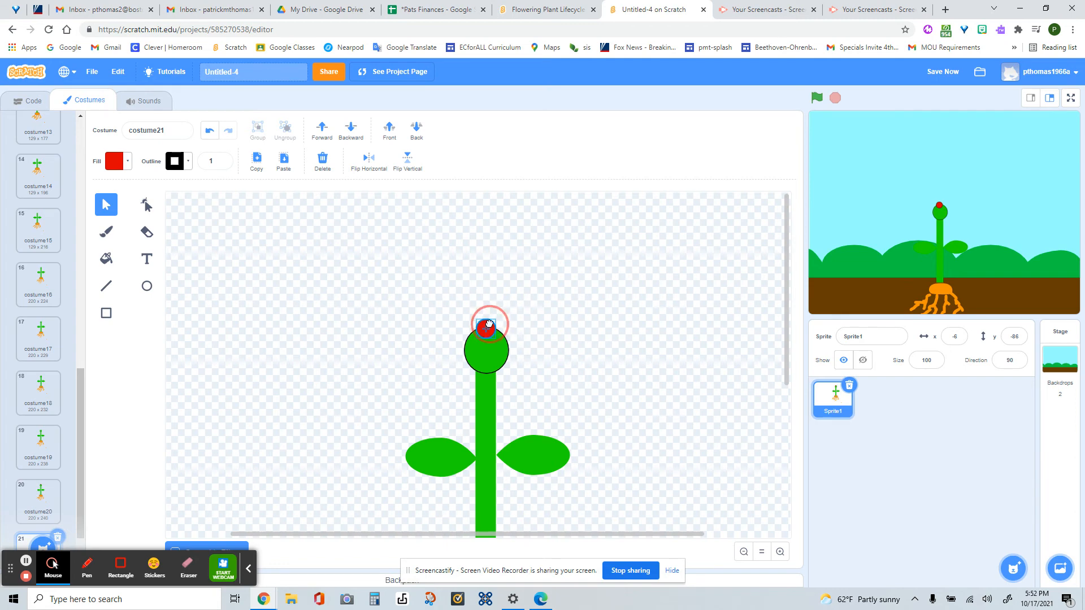
- In a duplicate of costume21, enlarge the red circle further and align it over the top of the bud
{"action": "scroll", "coordinate": [283, 388], "scroll_direction": "down", "scroll_amount": 3}
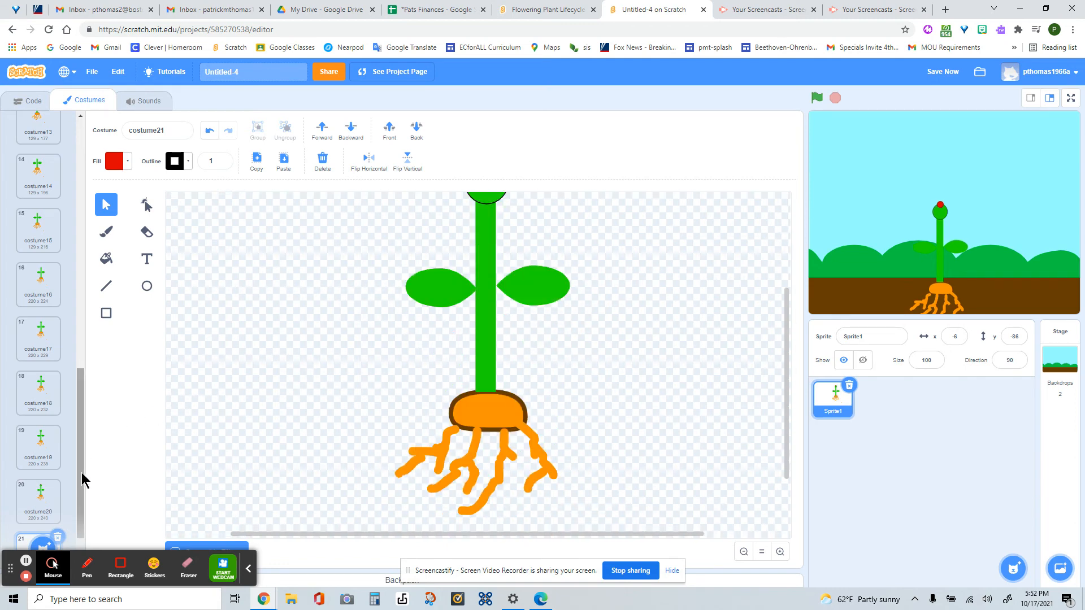
{"action": "left_click_drag", "start_coordinate": [81, 473], "coordinate": [74, 498]}
{"action": "right_click", "coordinate": [44, 500]}
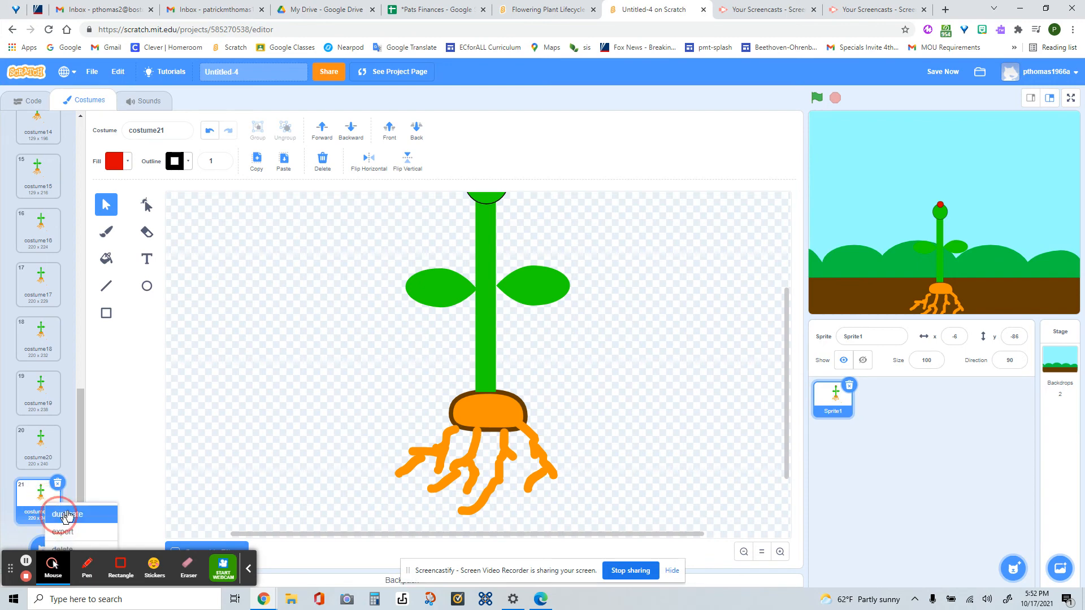
{"action": "left_click", "coordinate": [54, 509]}
{"action": "left_click", "coordinate": [487, 328]}
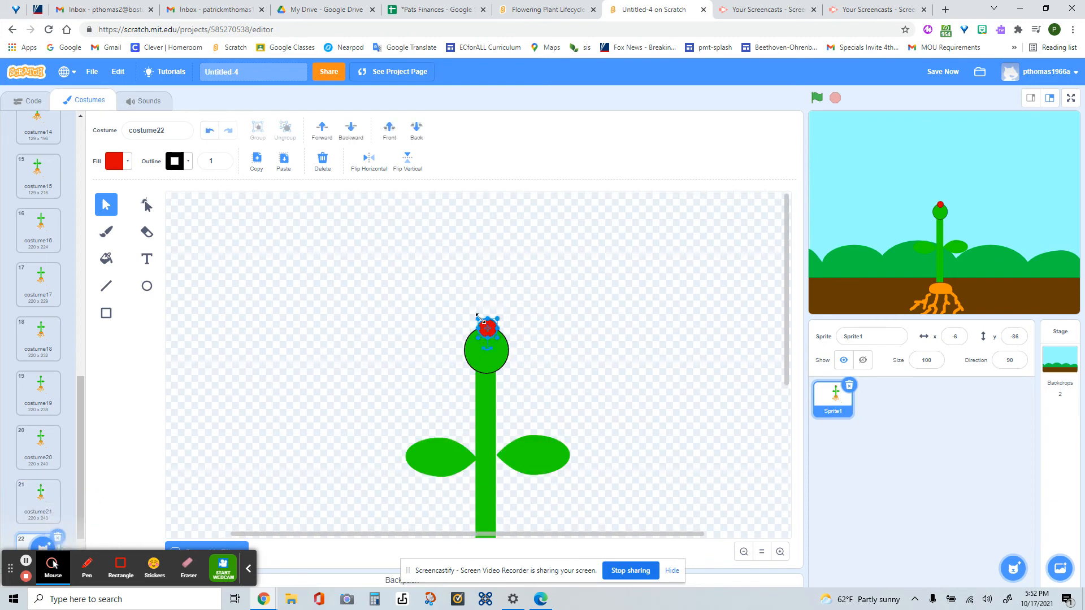
{"action": "mouse_move", "coordinate": [480, 319]}
{"action": "left_mouse_down"}
{"action": "mouse_move", "coordinate": [473, 312]}
{"action": "mouse_move", "coordinate": [496, 330]}
{"action": "left_mouse_up"}
{"action": "left_click", "coordinate": [546, 346]}
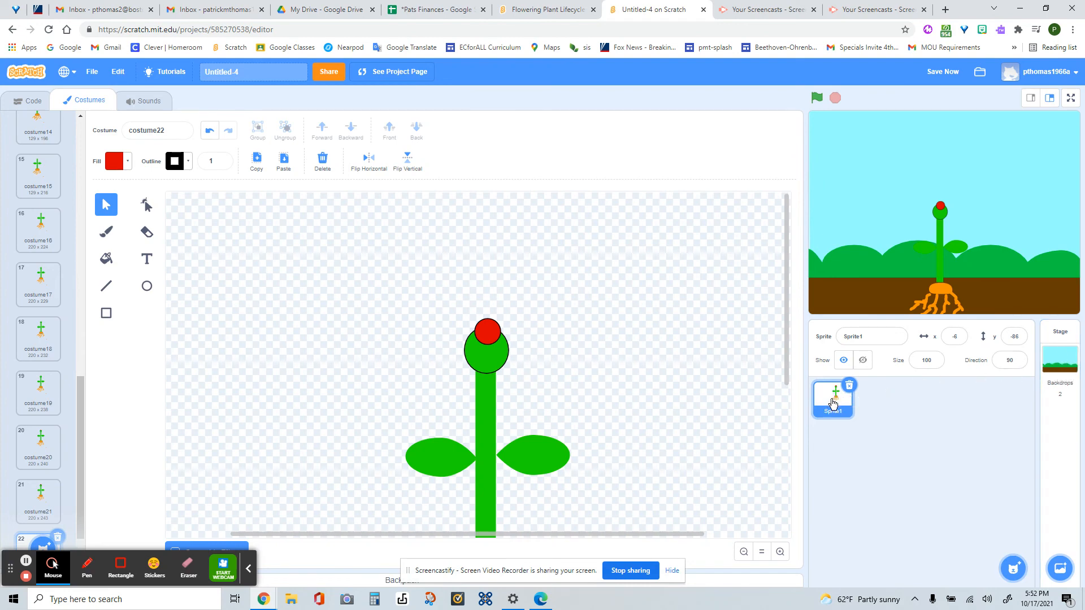
- Rename the sprite to "flowering plant"
{"action": "left_click", "coordinate": [852, 337]}
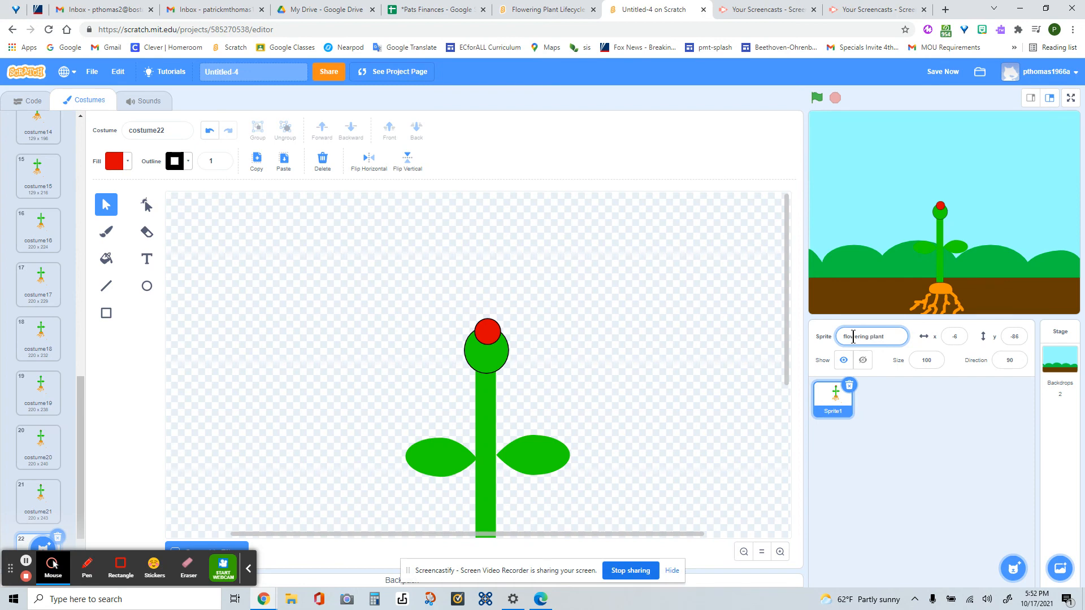
{"action": "left_click", "coordinate": [725, 440]}
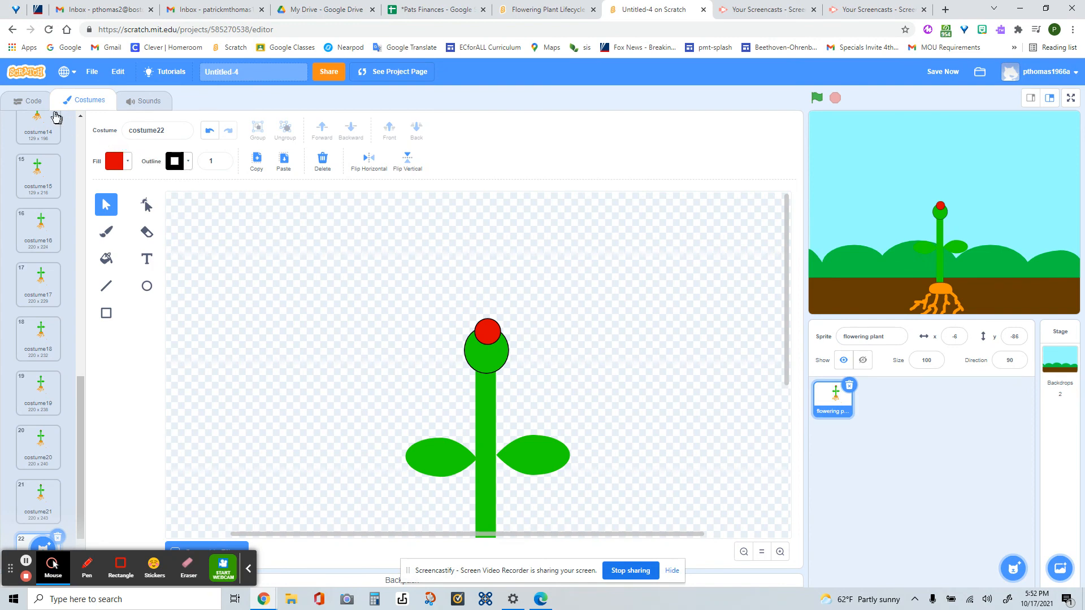
- Start a script for the flowering plant sprite with a "when green flag clicked" block
{"action": "left_click_drag", "start_coordinate": [81, 388], "coordinate": [77, 444]}
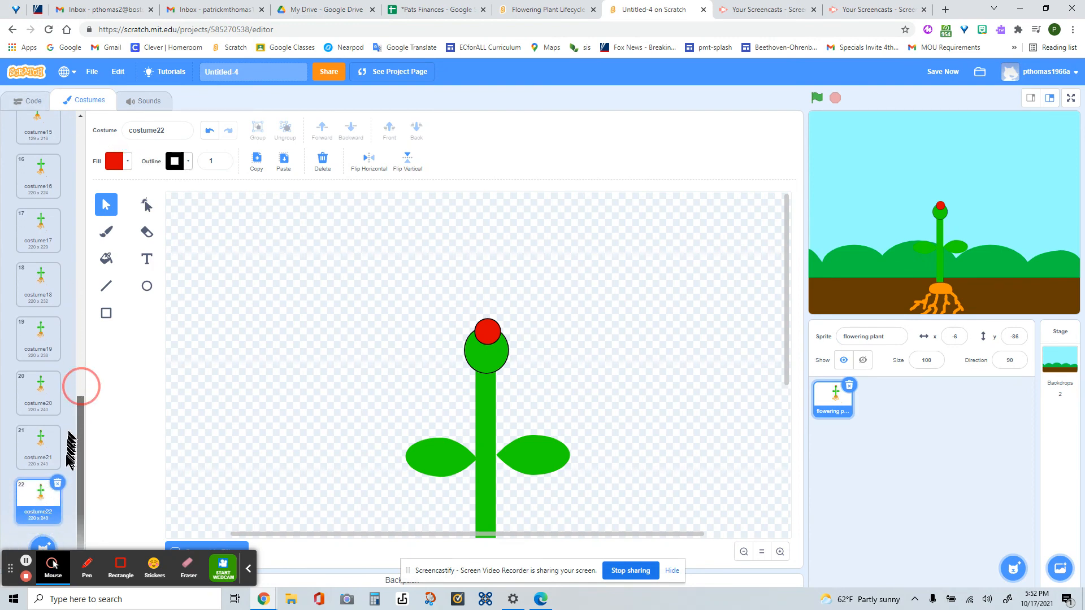
{"action": "left_click", "coordinate": [26, 102]}
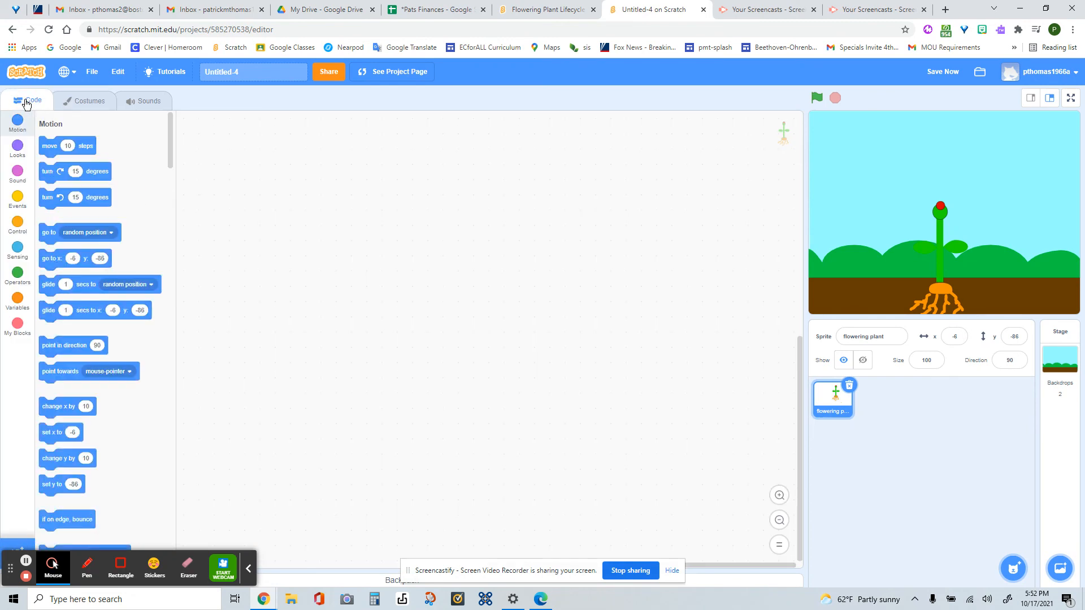
{"action": "left_click", "coordinate": [16, 201]}
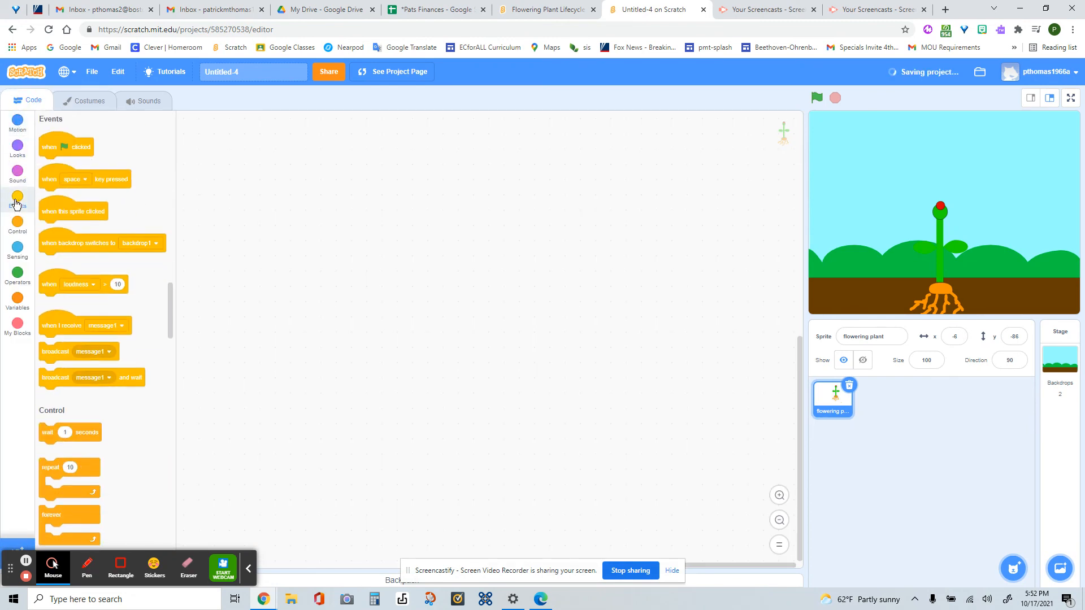
{"action": "left_click_drag", "start_coordinate": [58, 147], "coordinate": [311, 156]}
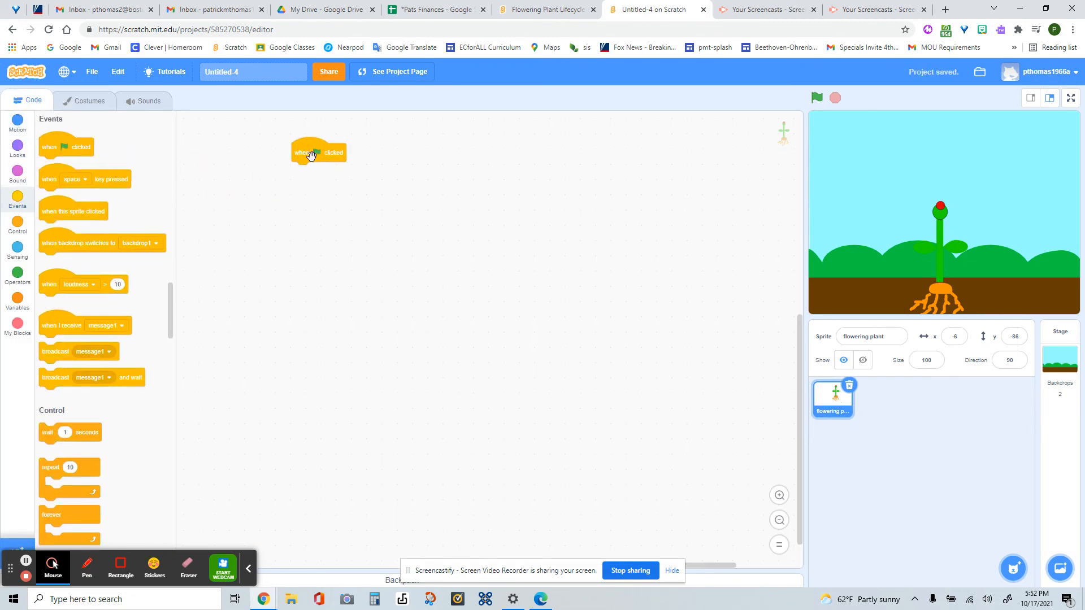
- Attach a "switch costume to" block under the green flag block and set it to costume1
{"action": "left_click", "coordinate": [18, 151]}
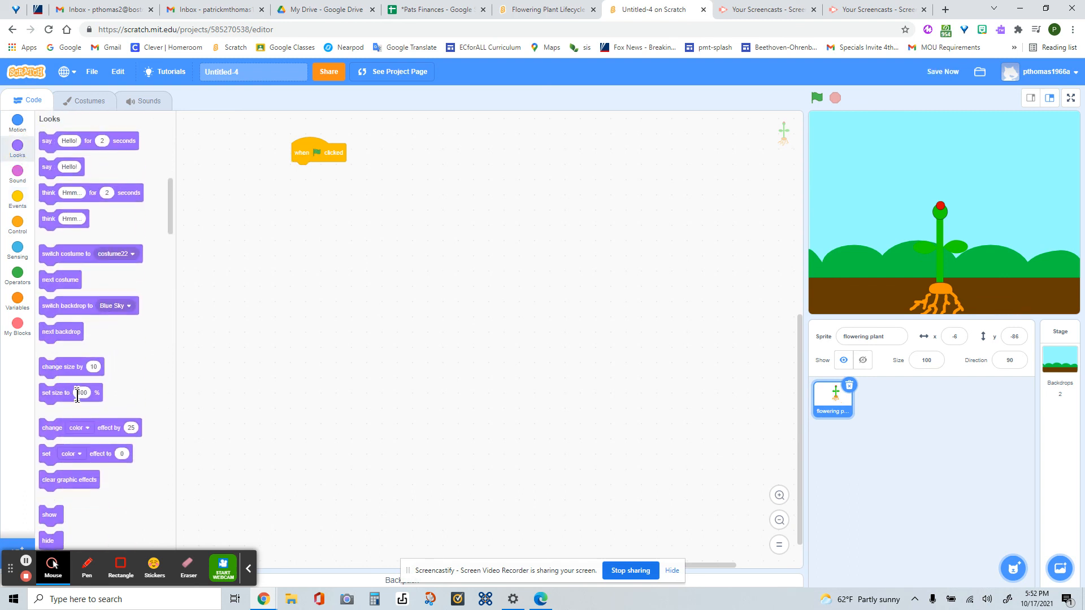
{"action": "left_click_drag", "start_coordinate": [72, 261], "coordinate": [322, 175]}
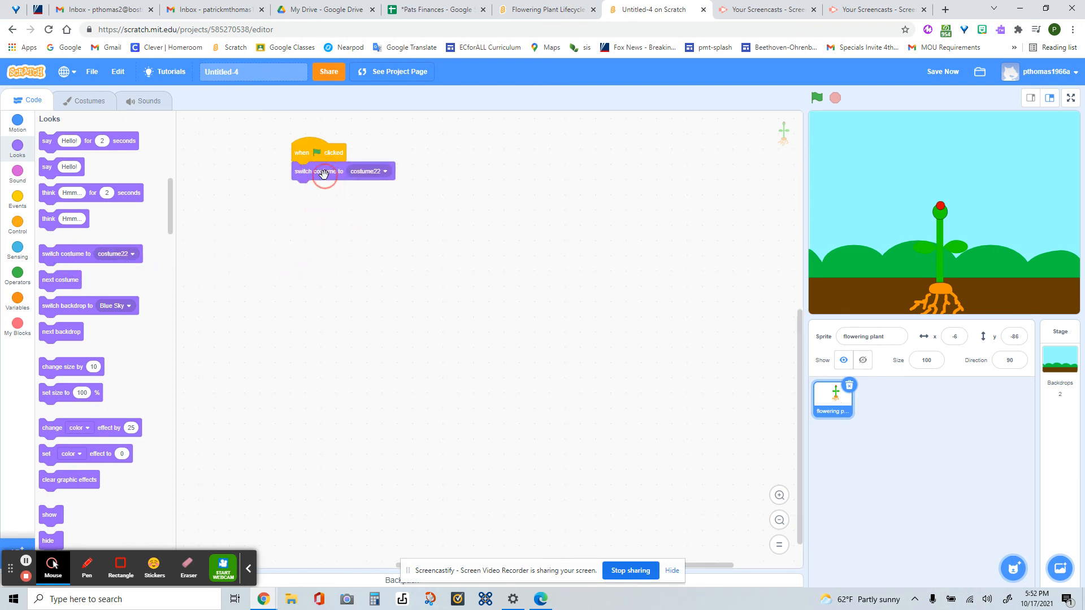
{"action": "left_click", "coordinate": [385, 173]}
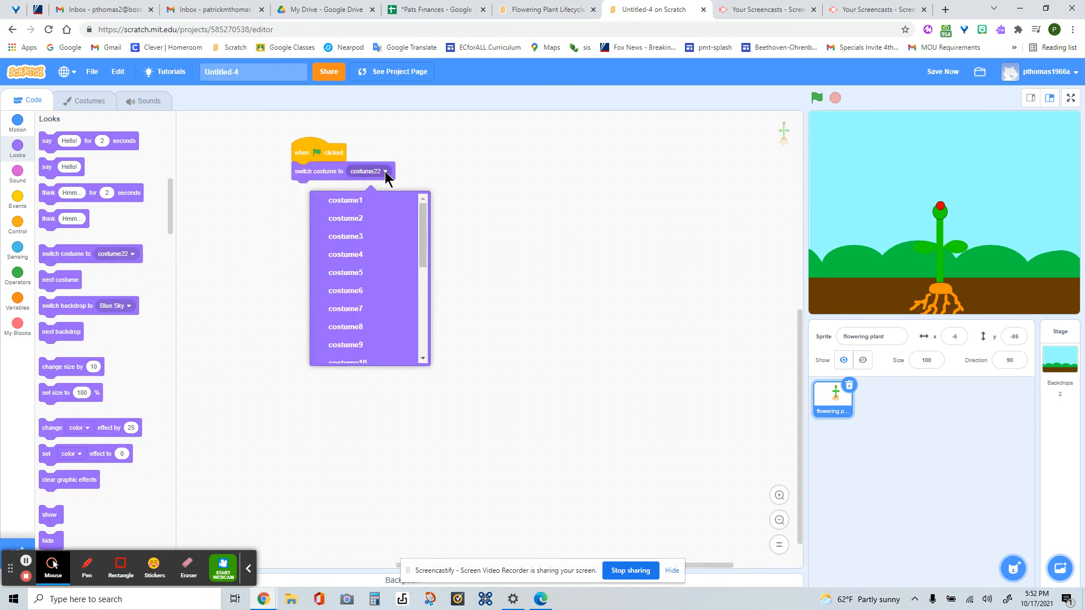
{"action": "left_click", "coordinate": [368, 198]}
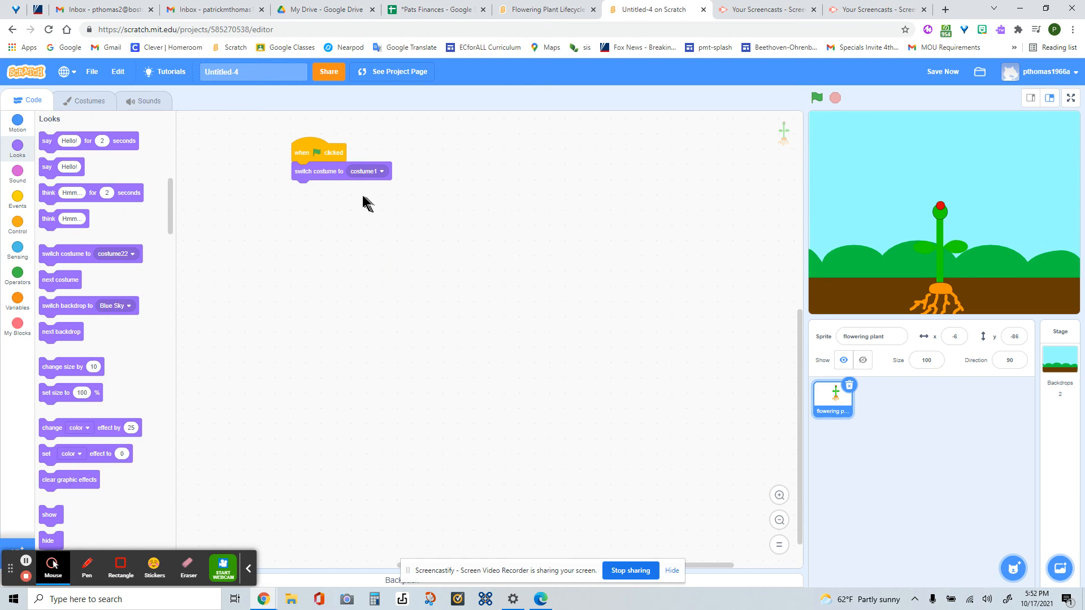
- Check the sprite's costume list, and attach a repeat block set to 20 under the costume switch
{"action": "left_click", "coordinate": [82, 101]}
{"action": "scroll", "coordinate": [67, 327], "scroll_direction": "down", "scroll_amount": 13}
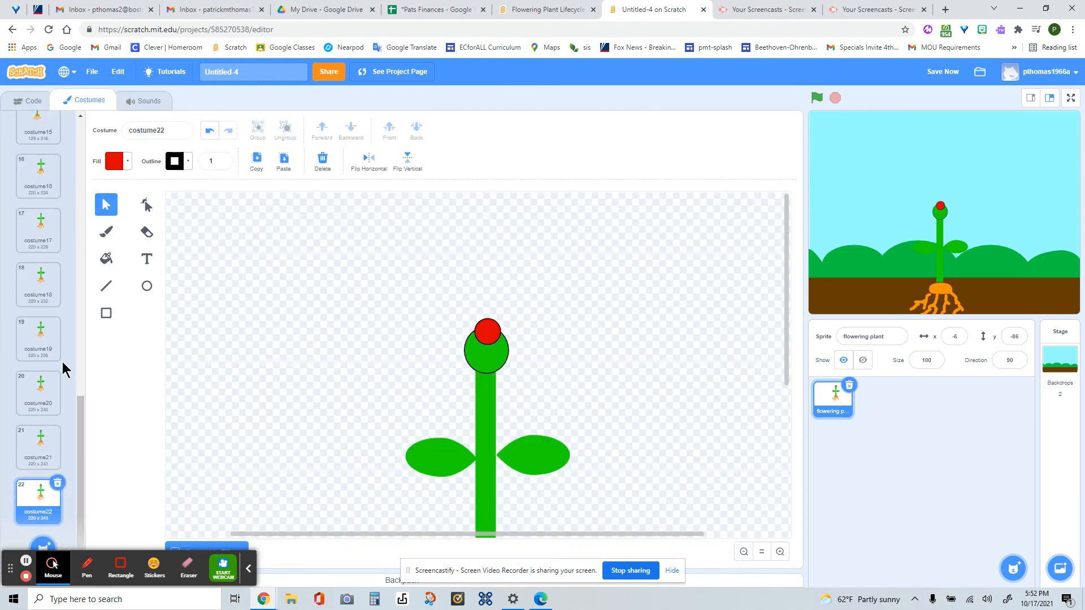
{"action": "scroll", "coordinate": [66, 366], "scroll_direction": "up", "scroll_amount": 8}
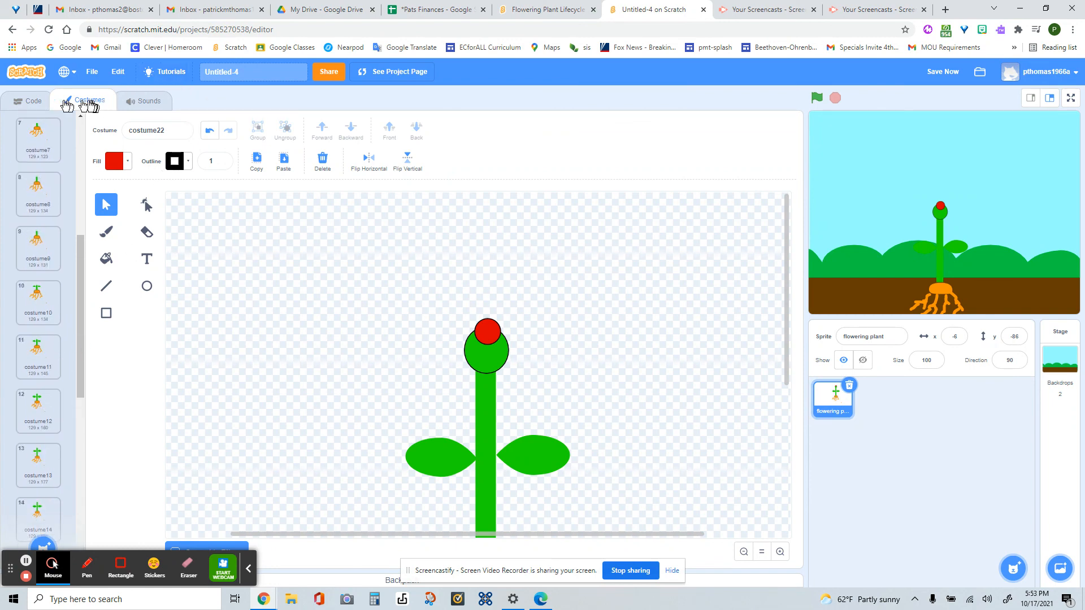
{"action": "left_click", "coordinate": [28, 101]}
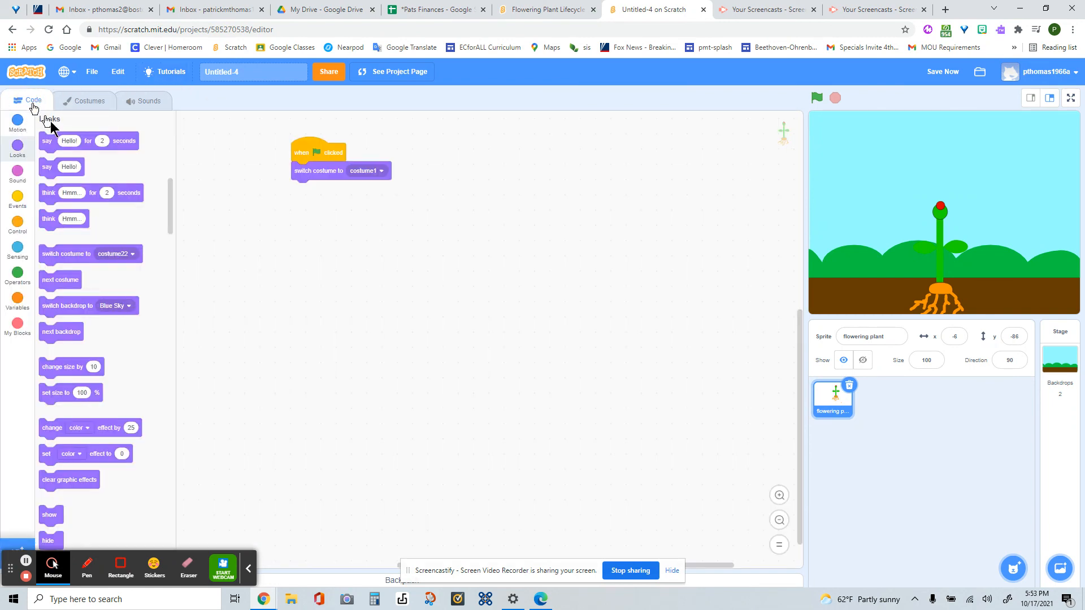
{"action": "left_click", "coordinate": [17, 199]}
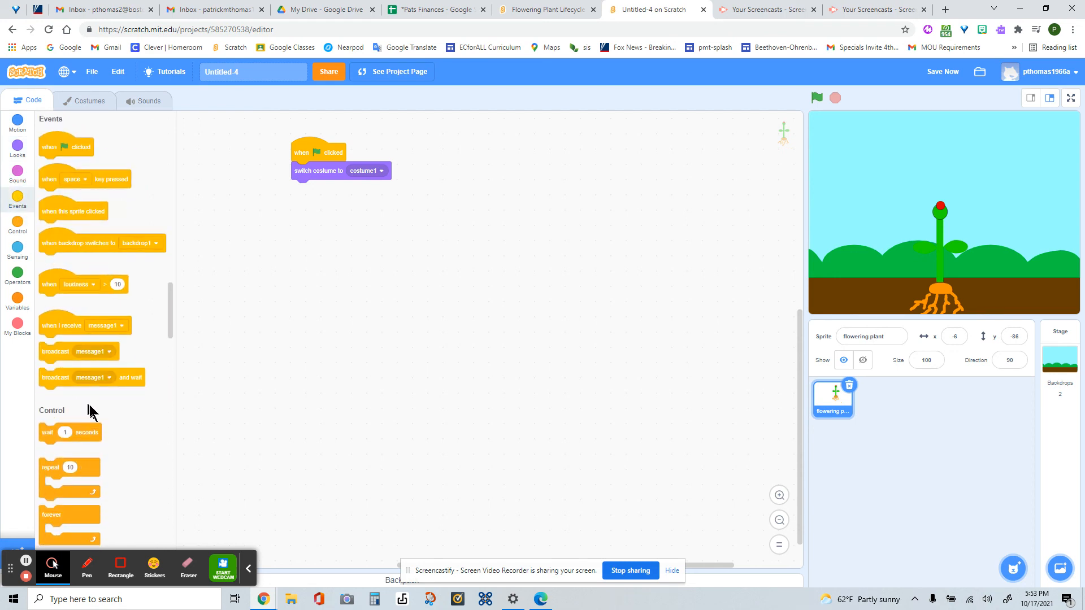
{"action": "scroll", "coordinate": [90, 405], "scroll_direction": "down", "scroll_amount": 2}
{"action": "left_click_drag", "start_coordinate": [50, 355], "coordinate": [308, 205]}
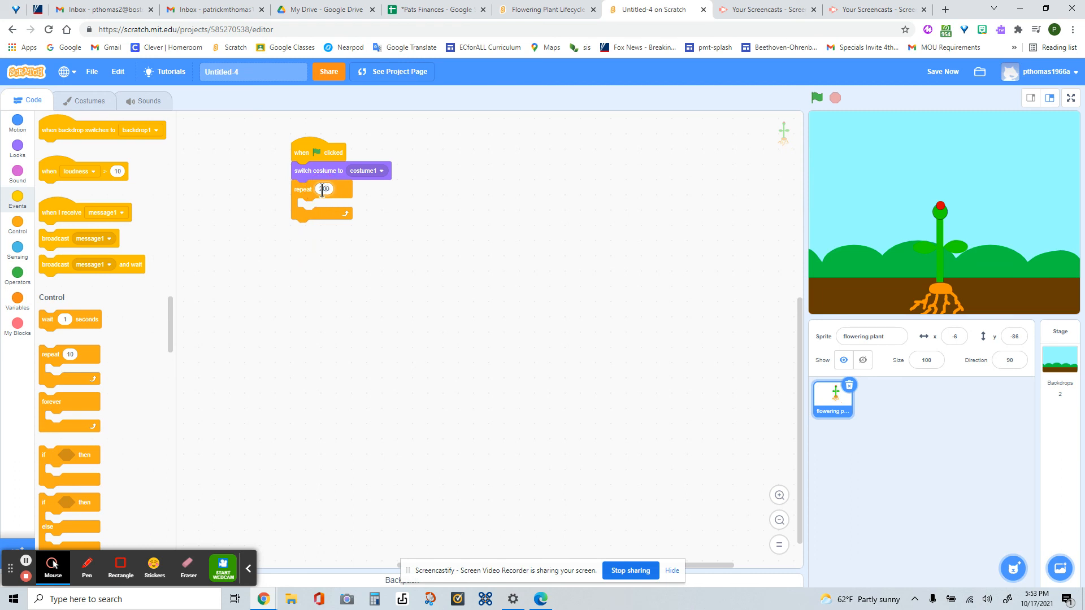
{"action": "left_click", "coordinate": [369, 232]}
- Fill the repeat loop with a 1-second wait followed by "next costume", and run the animation
{"action": "left_click", "coordinate": [17, 221]}
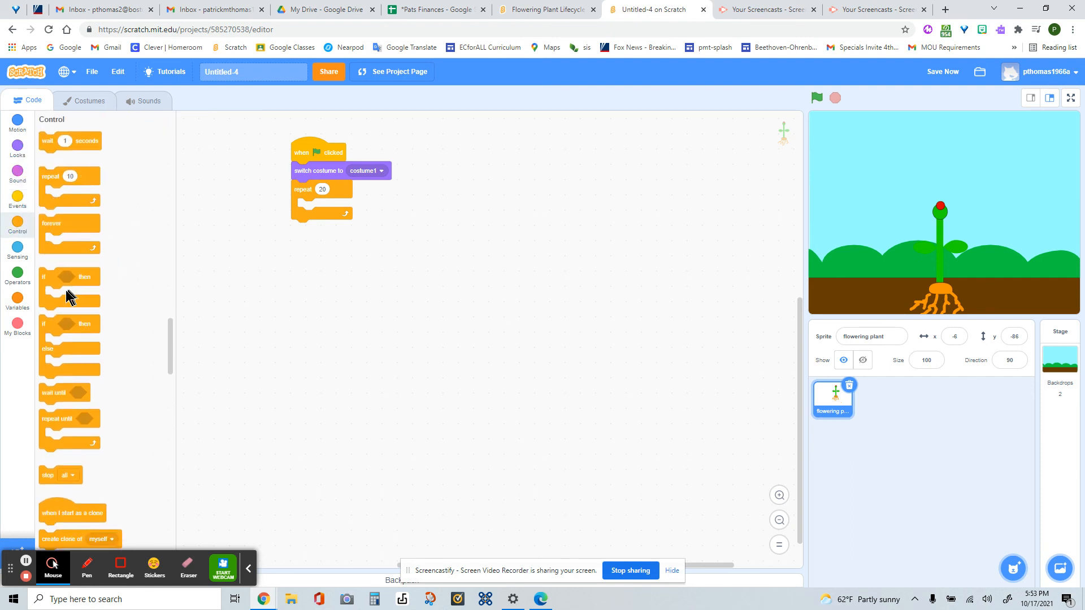
{"action": "left_click_drag", "start_coordinate": [48, 140], "coordinate": [316, 211]}
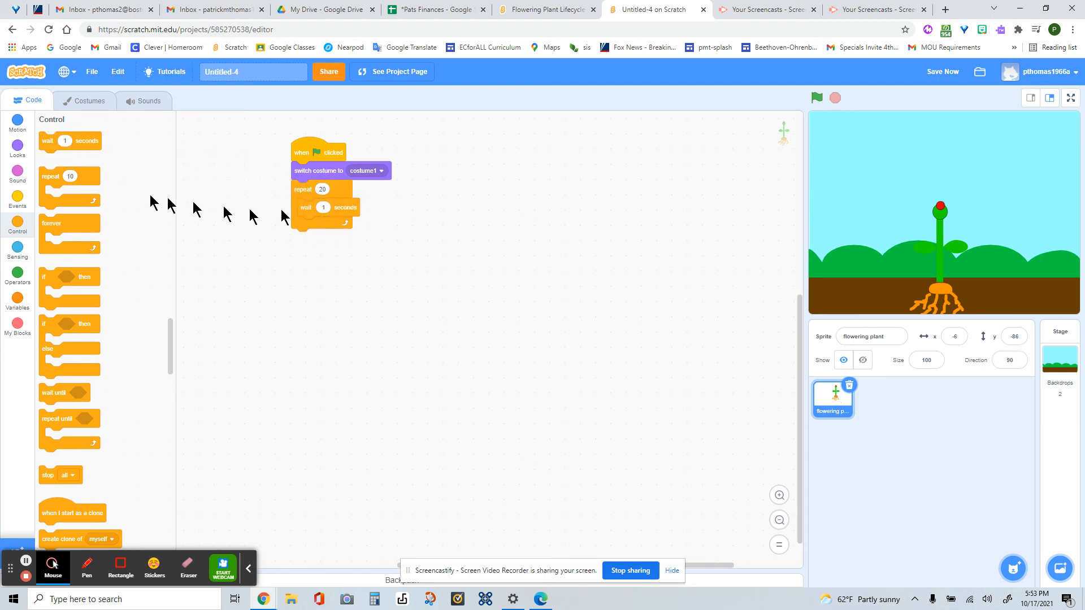
{"action": "left_click", "coordinate": [17, 148]}
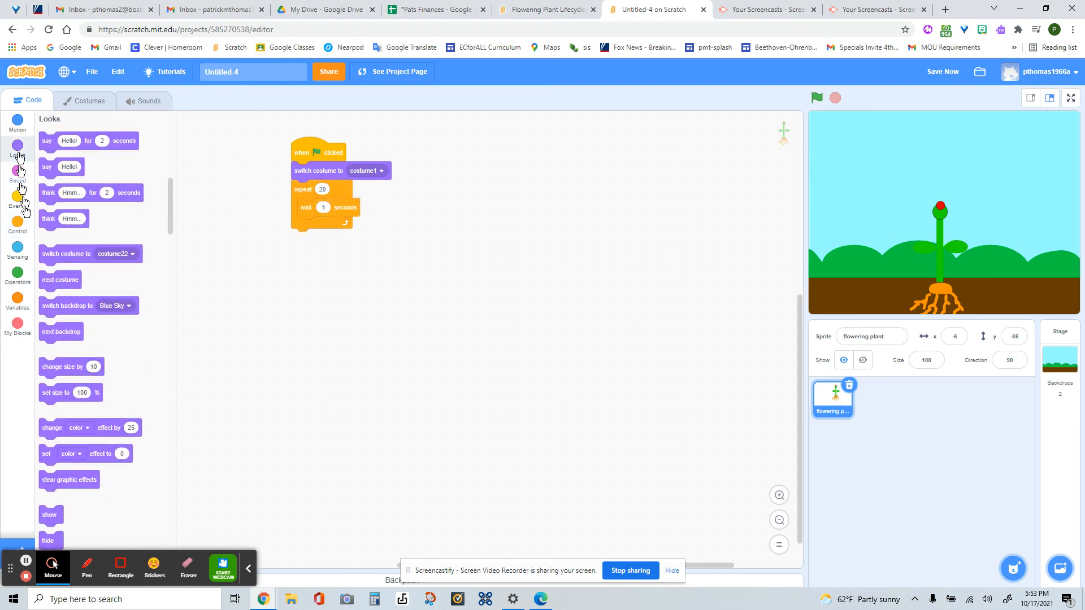
{"action": "left_click", "coordinate": [46, 282]}
{"action": "left_click_drag", "start_coordinate": [47, 282], "coordinate": [310, 223]}
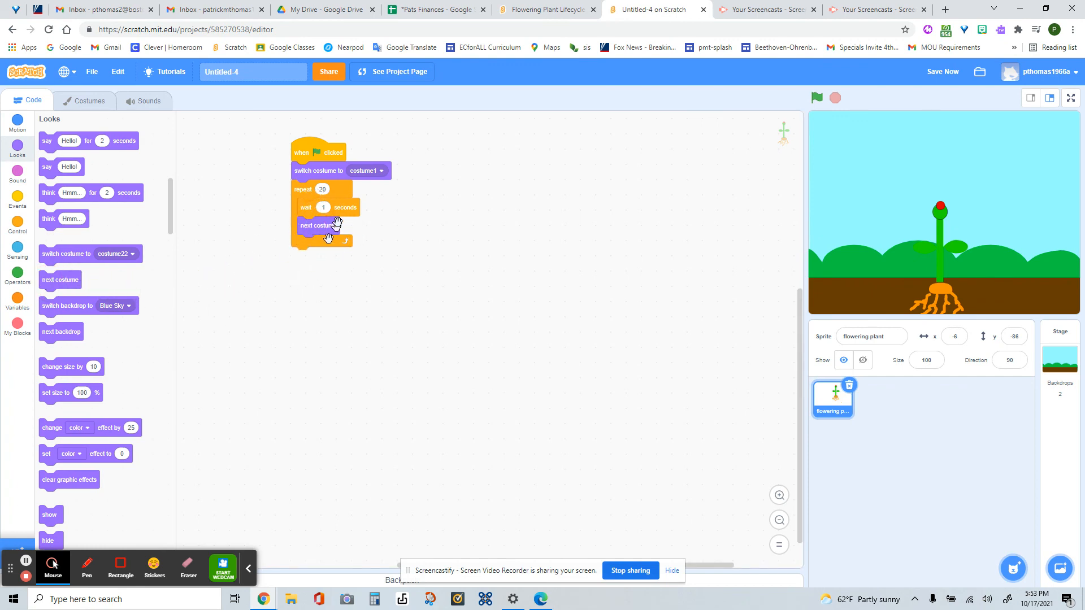
{"action": "left_click", "coordinate": [818, 99]}
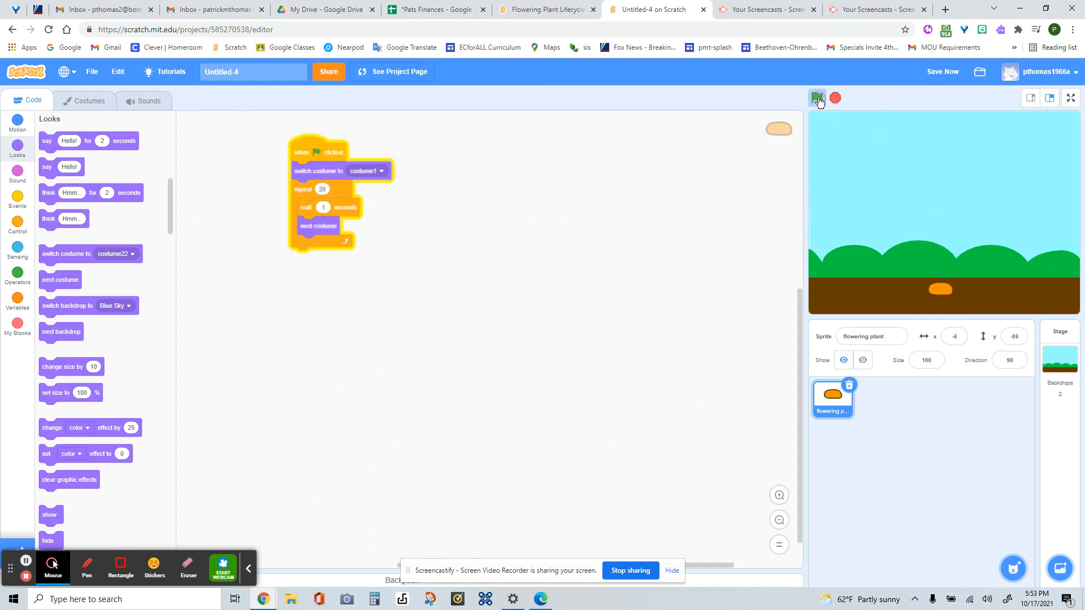